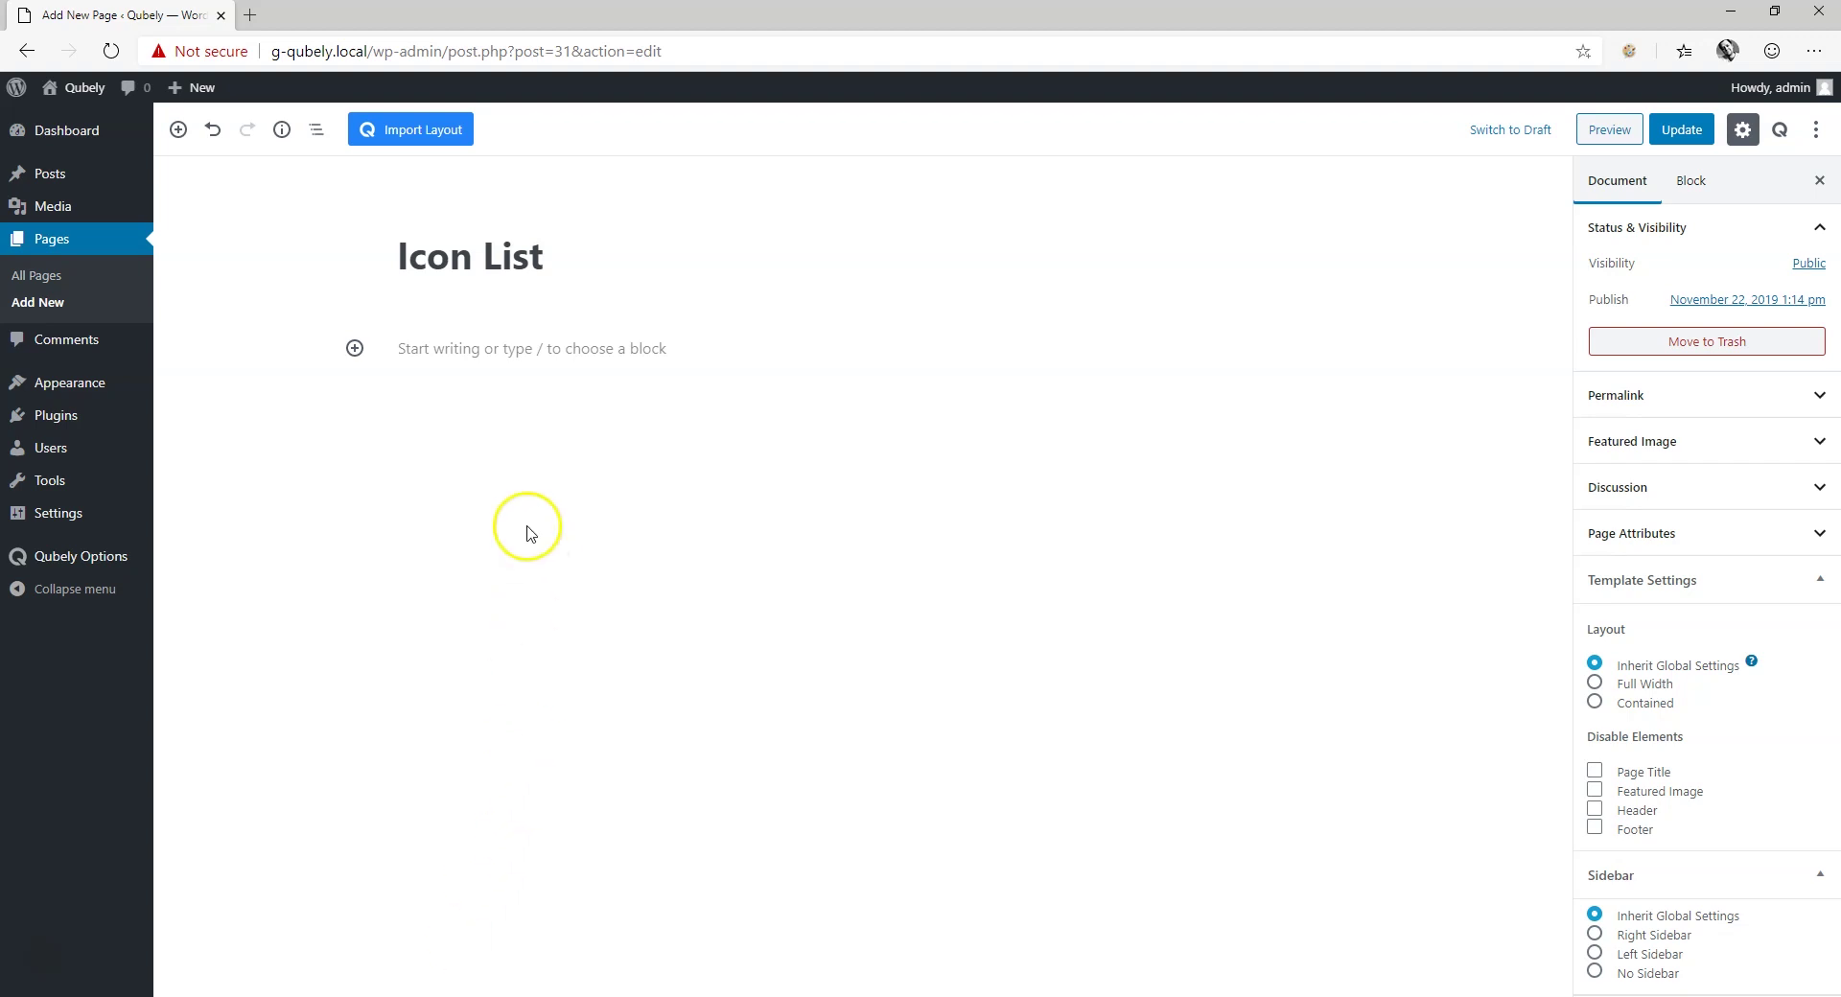
Step: Insert a Qubely Icon List block below the Icon List title, found by searching 'icon list'
left_click(354, 348)
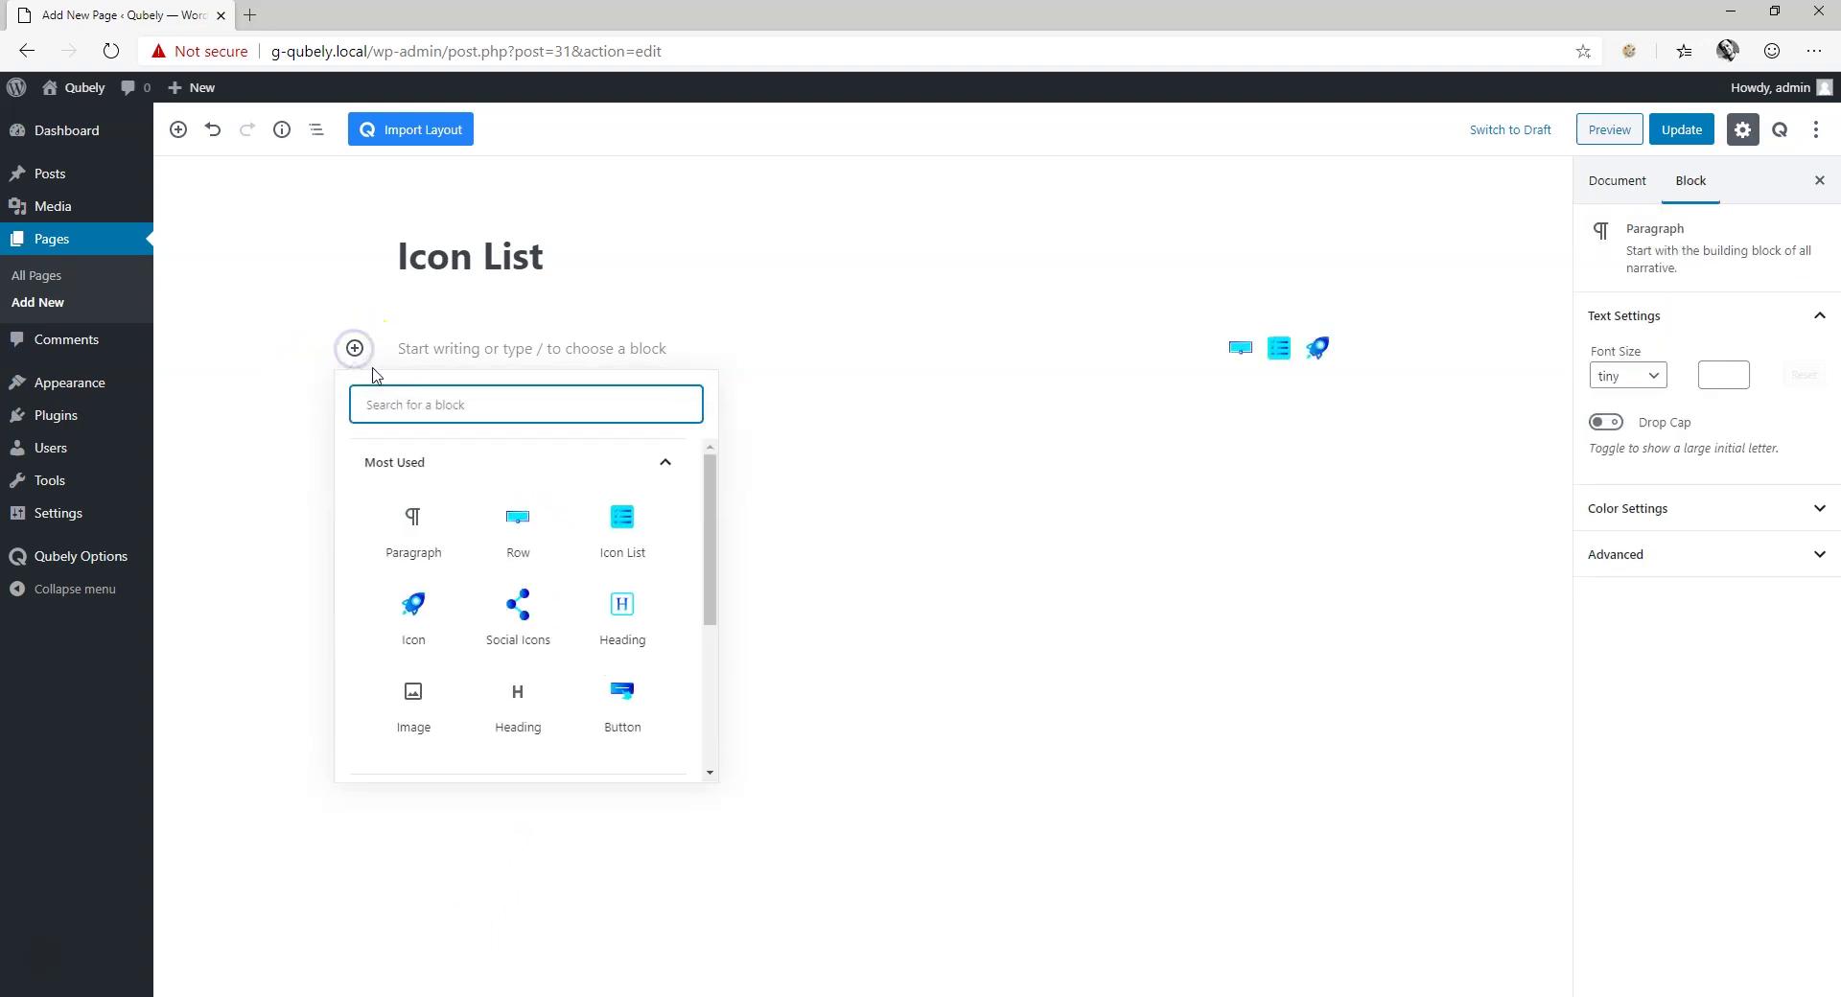
type("icon list")
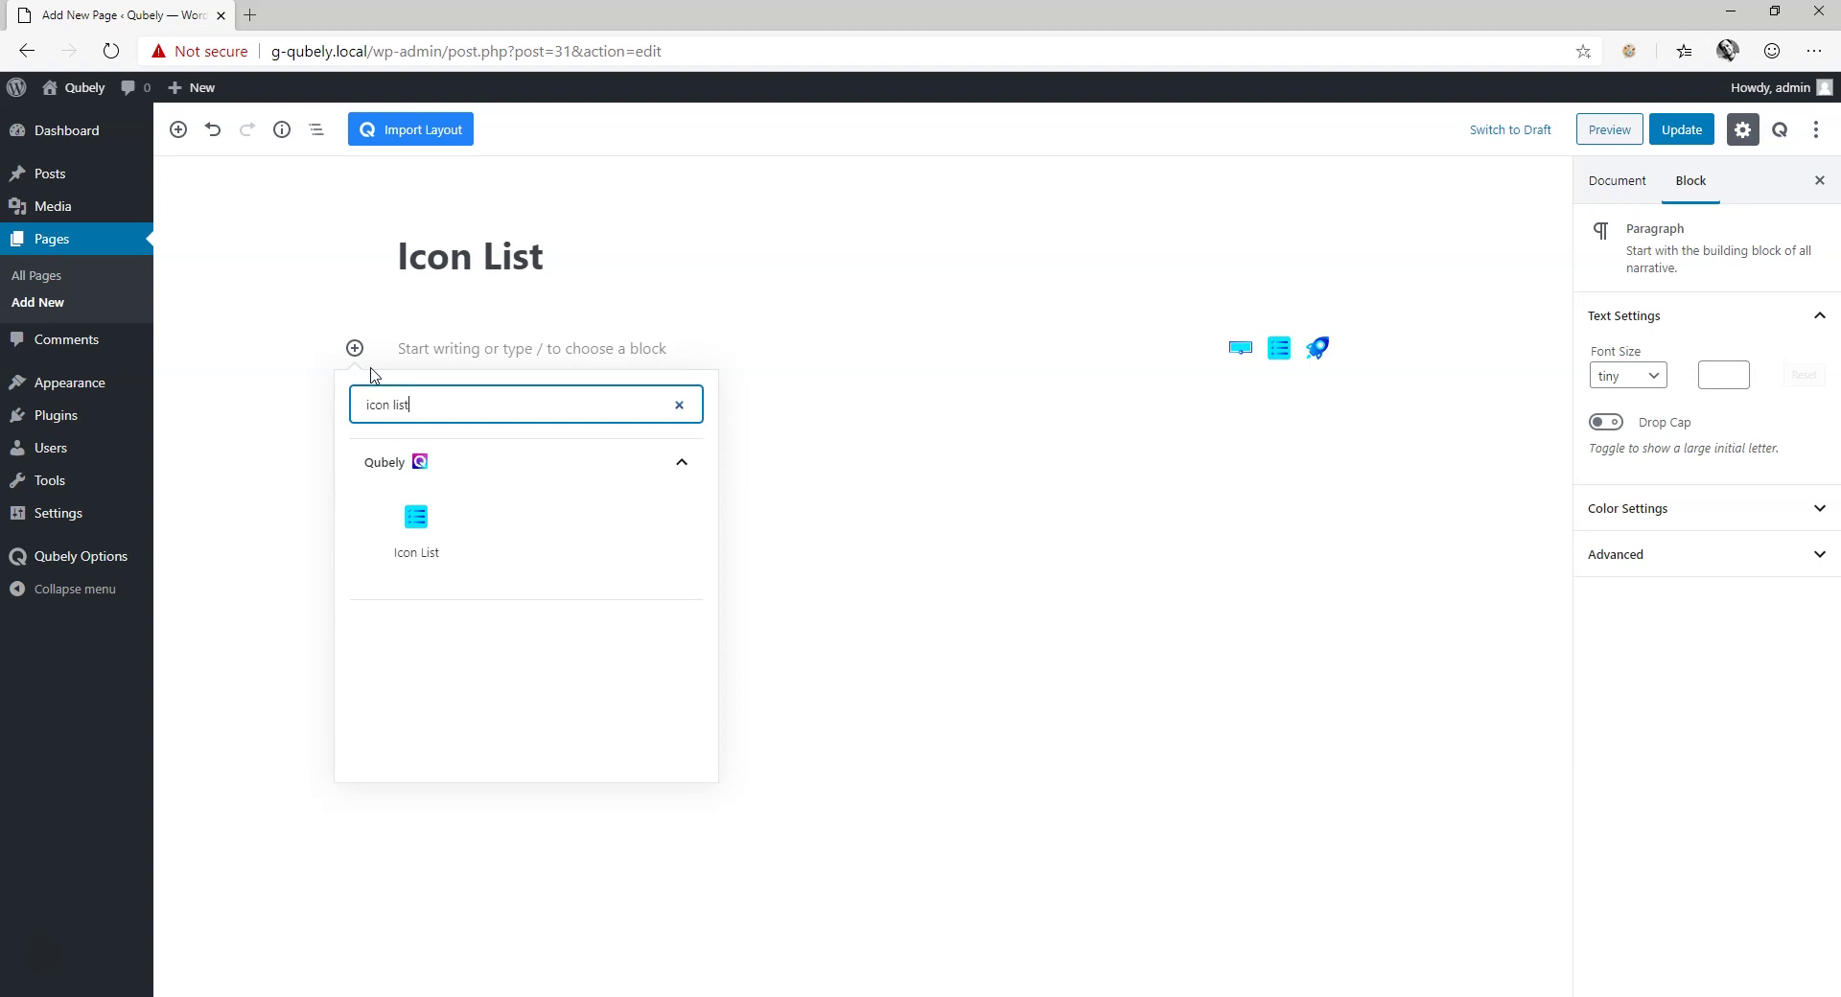
left_click(402, 539)
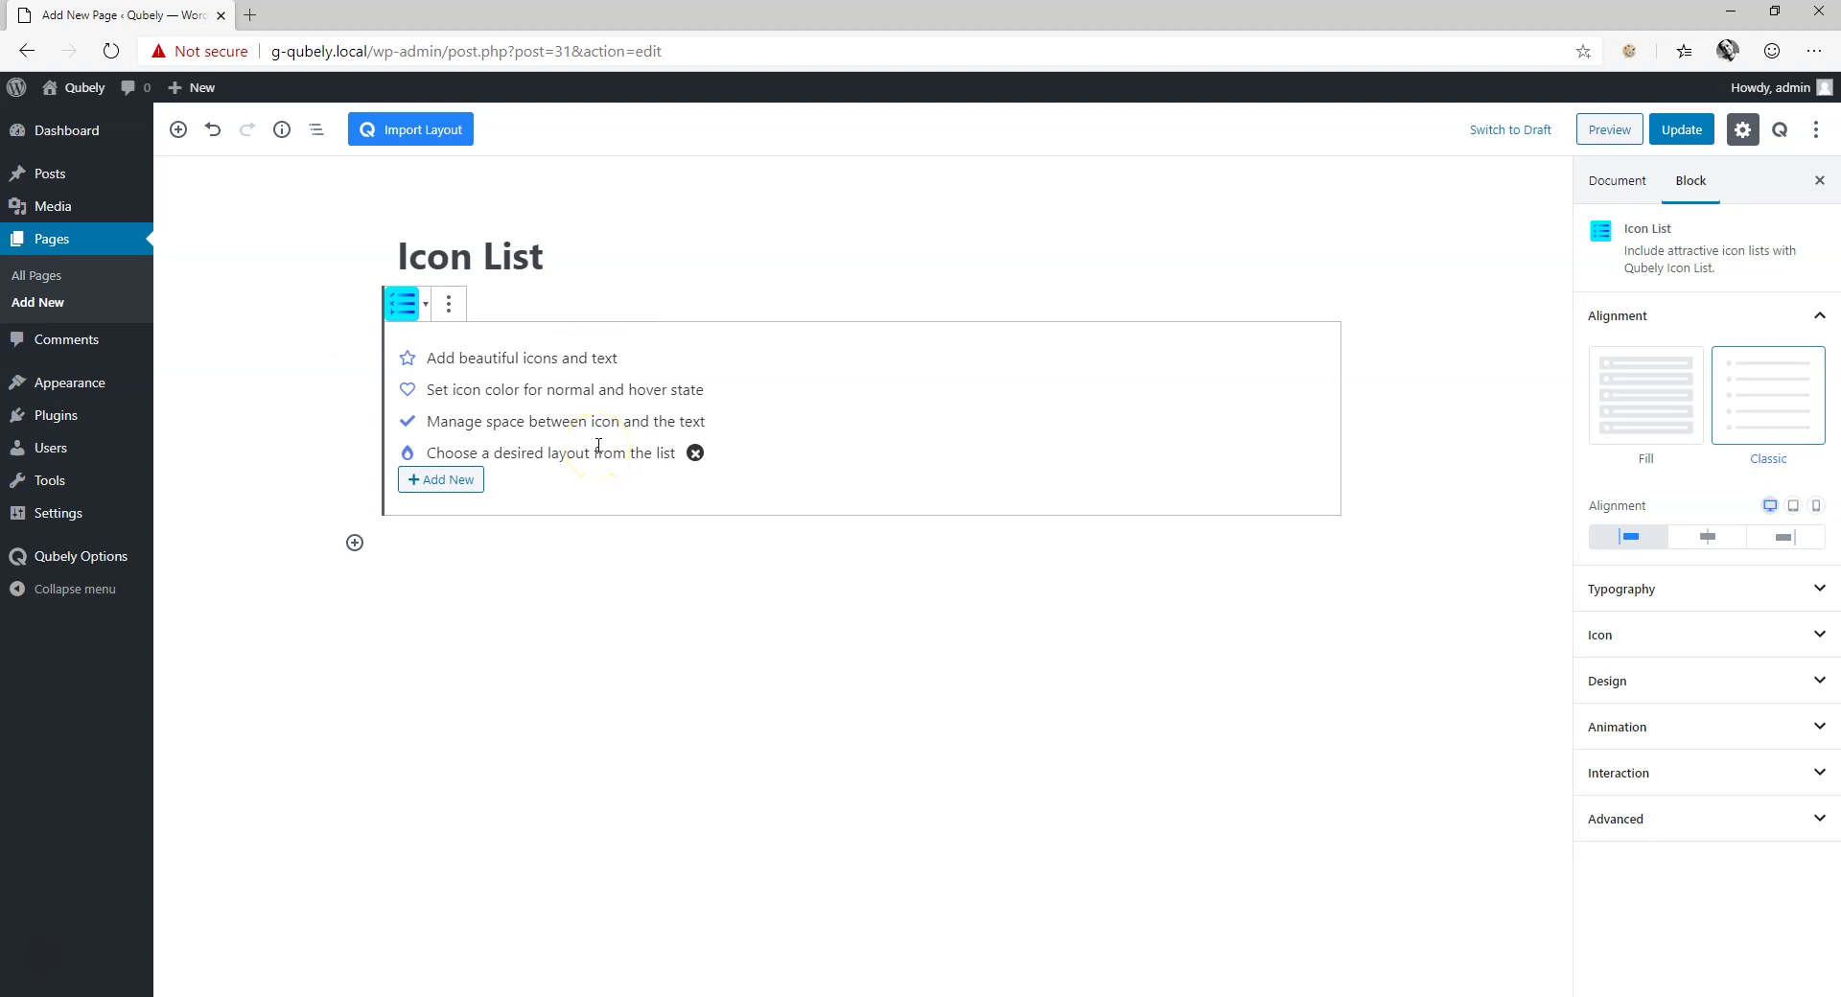
left_click(1660, 409)
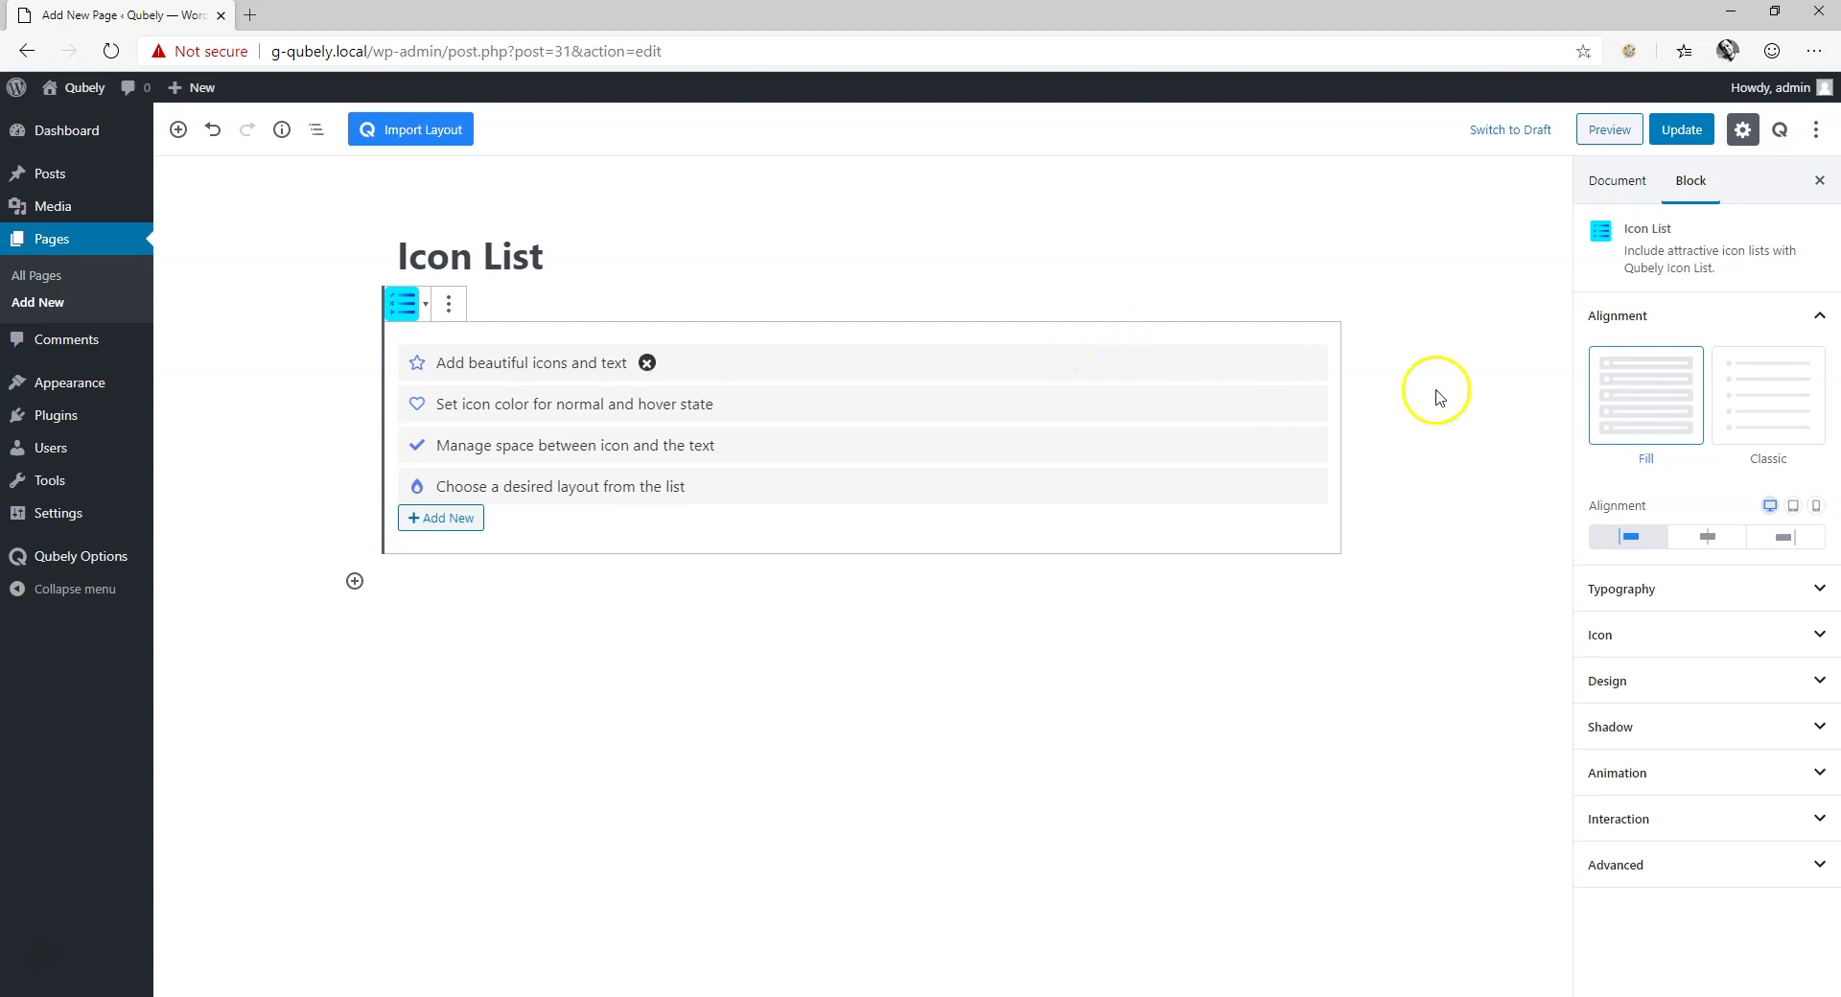
left_click(1762, 408)
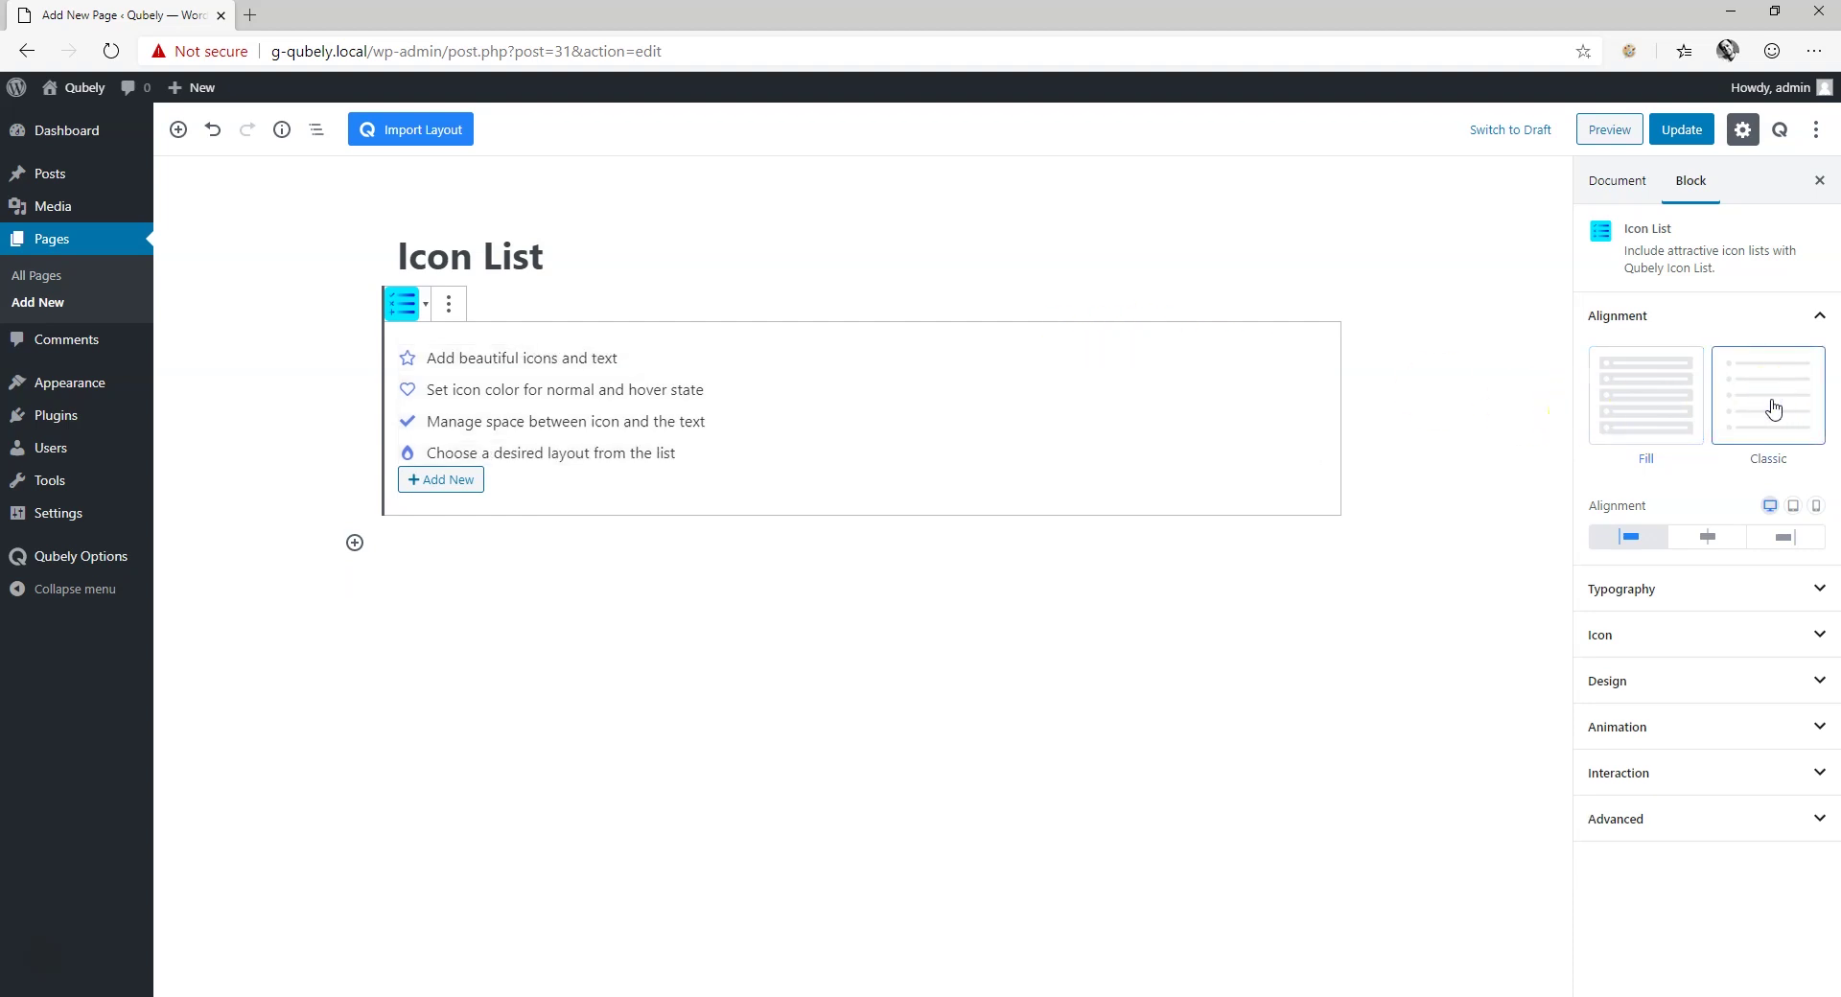
left_click(1725, 539)
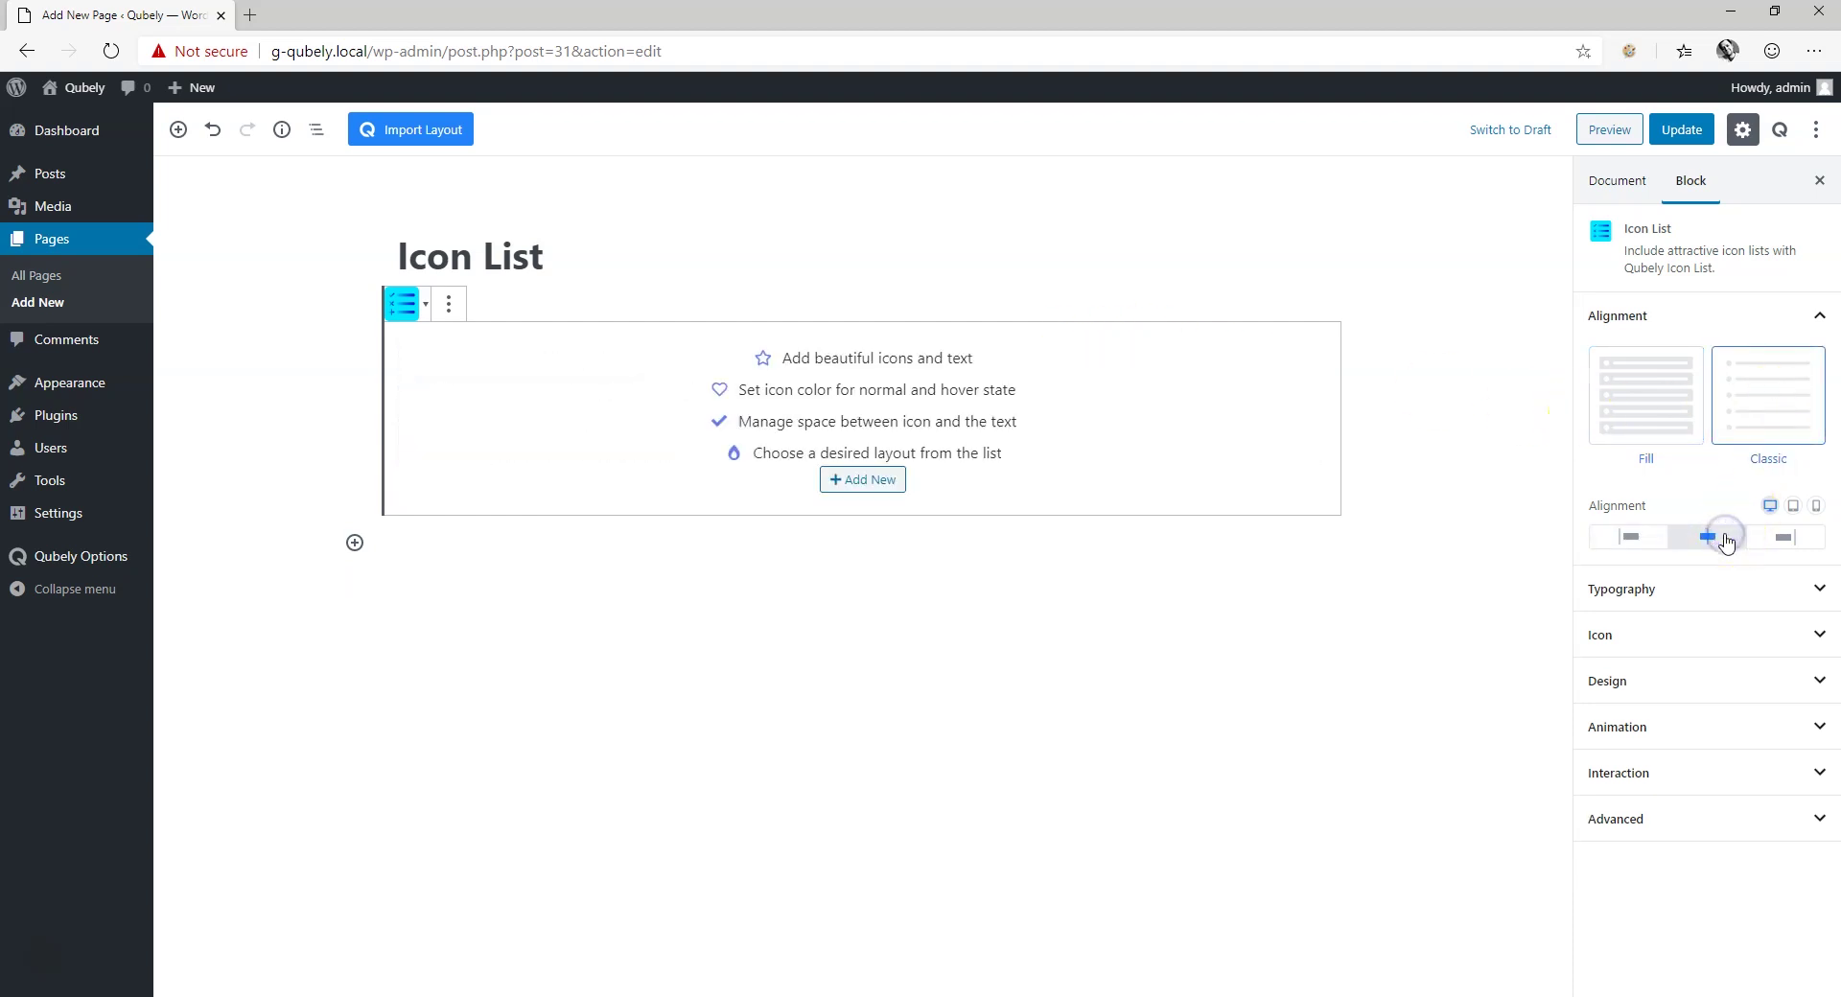
left_click(1790, 539)
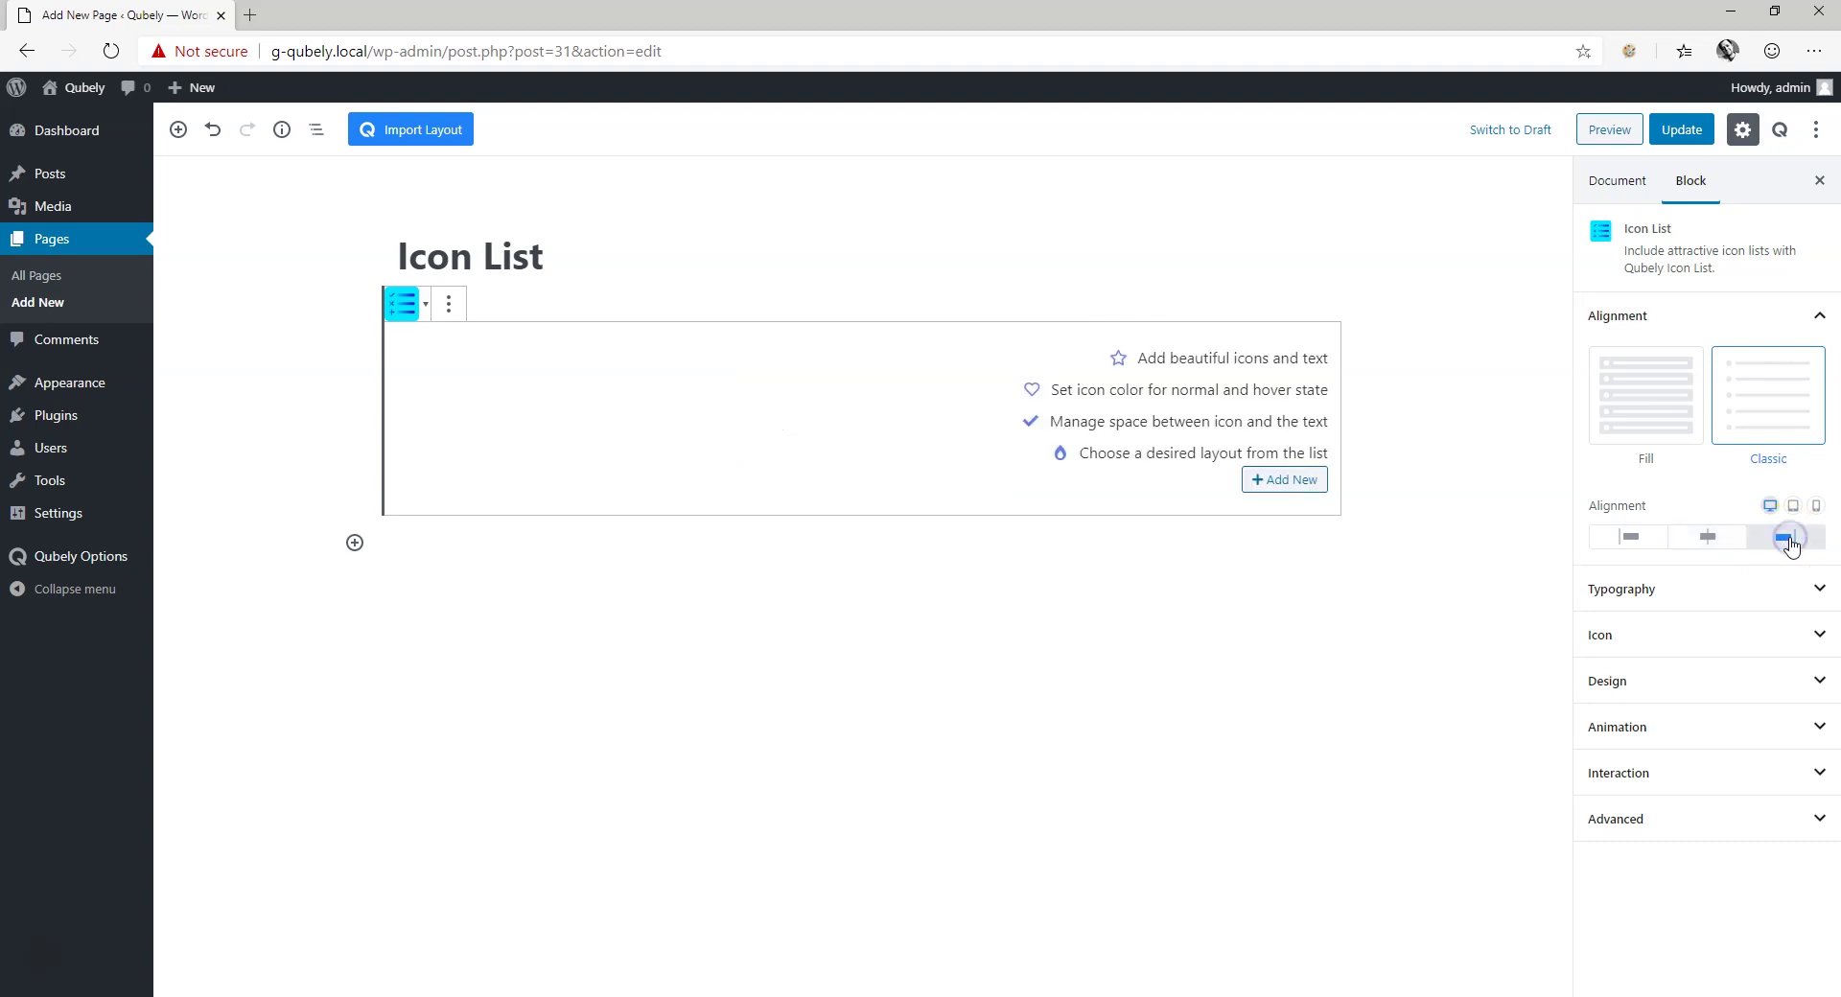
left_click(1633, 537)
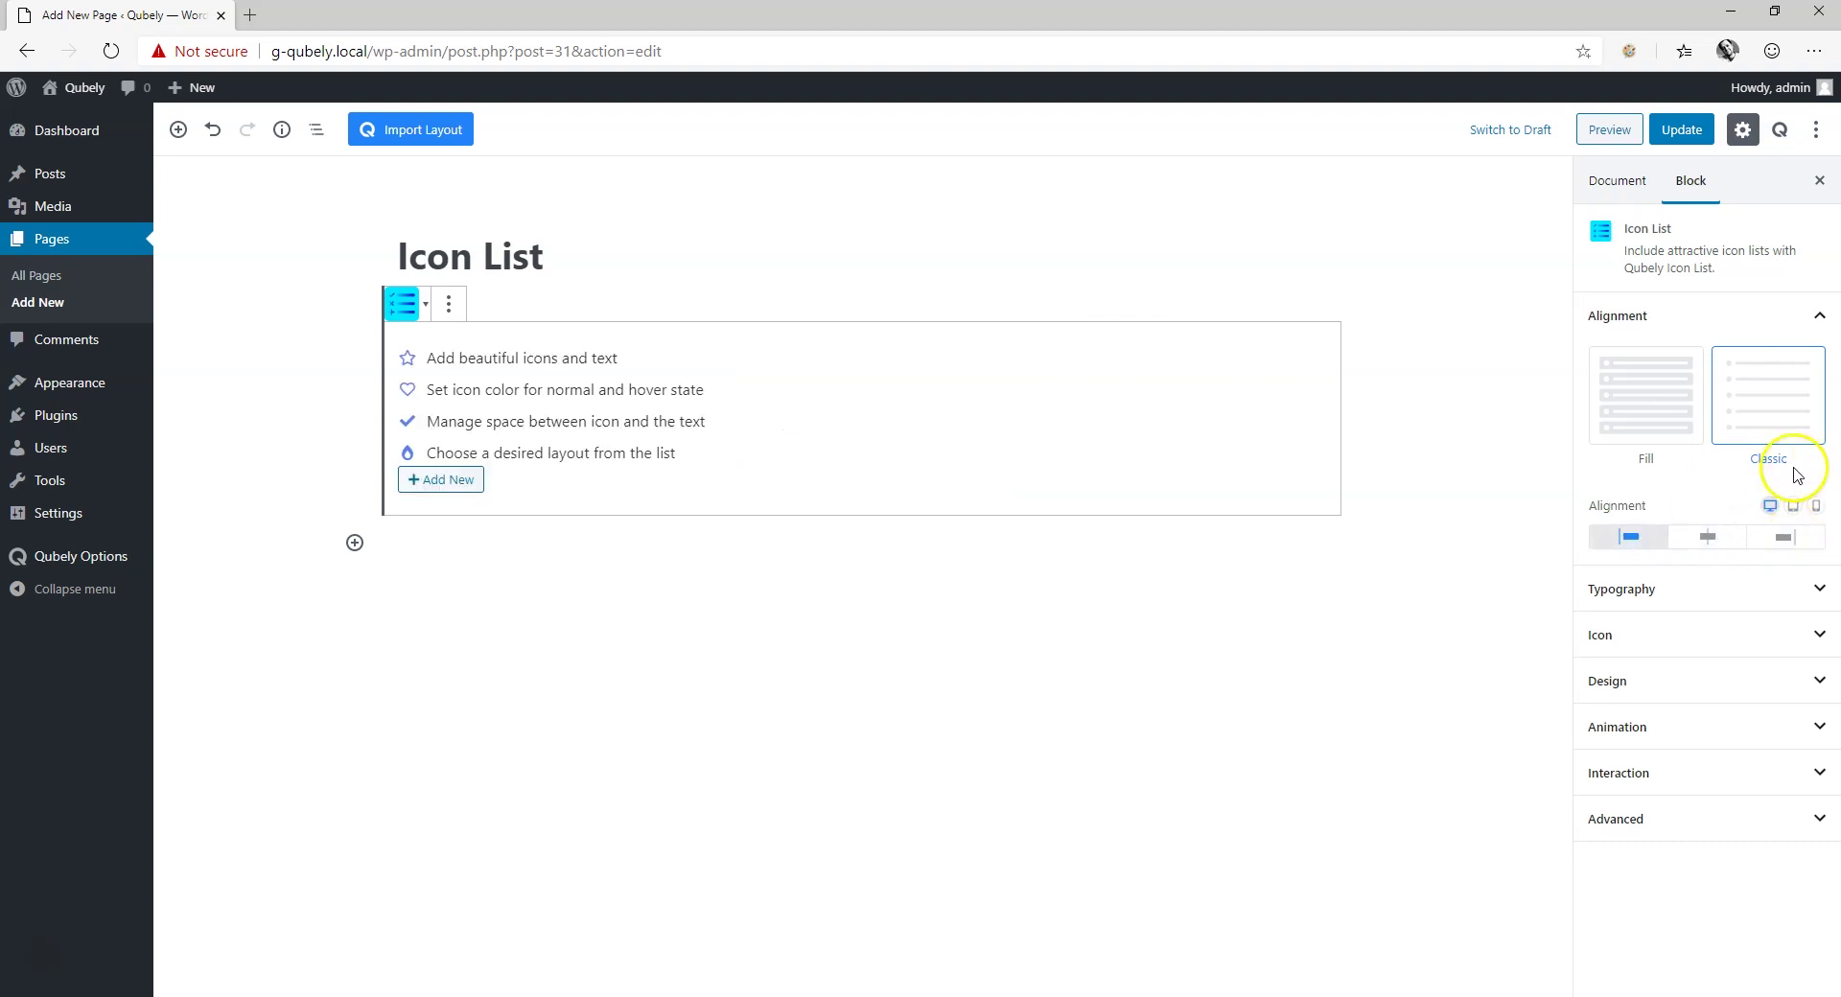
left_click(1793, 506)
left_click(1817, 511)
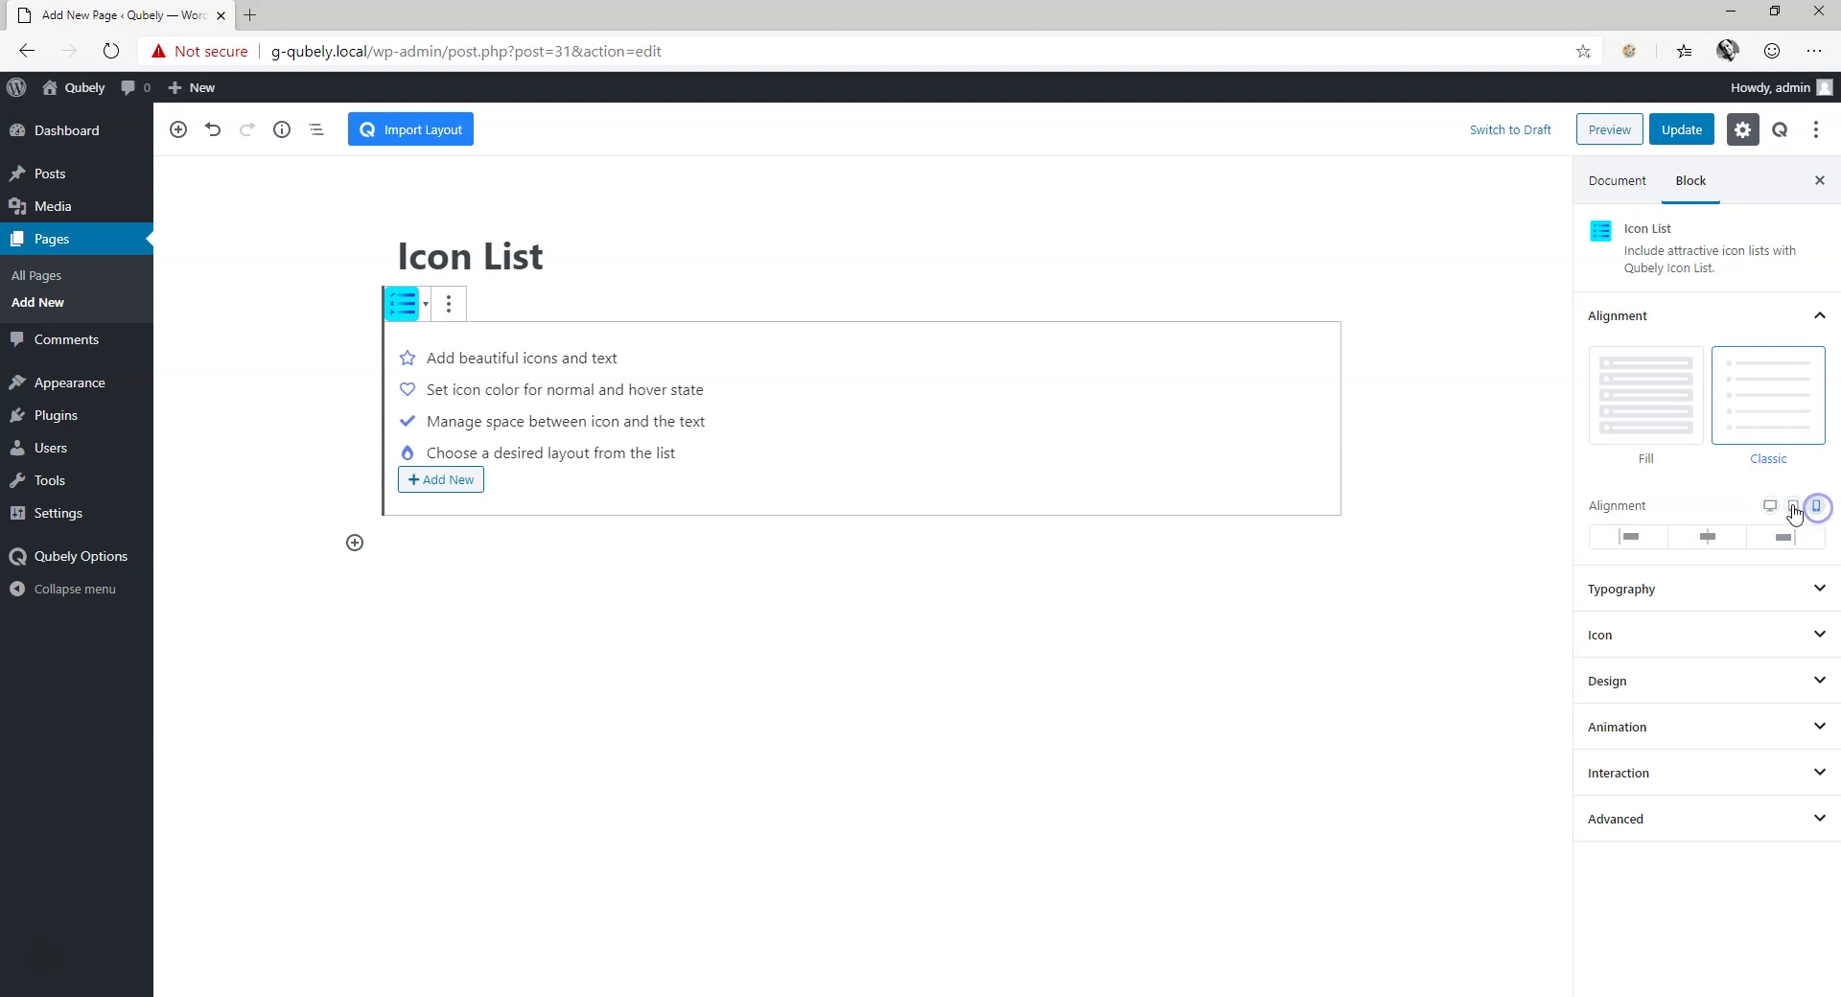
Step: Try the icon sizes and keep the list icons at medium (M) size
left_click(1771, 508)
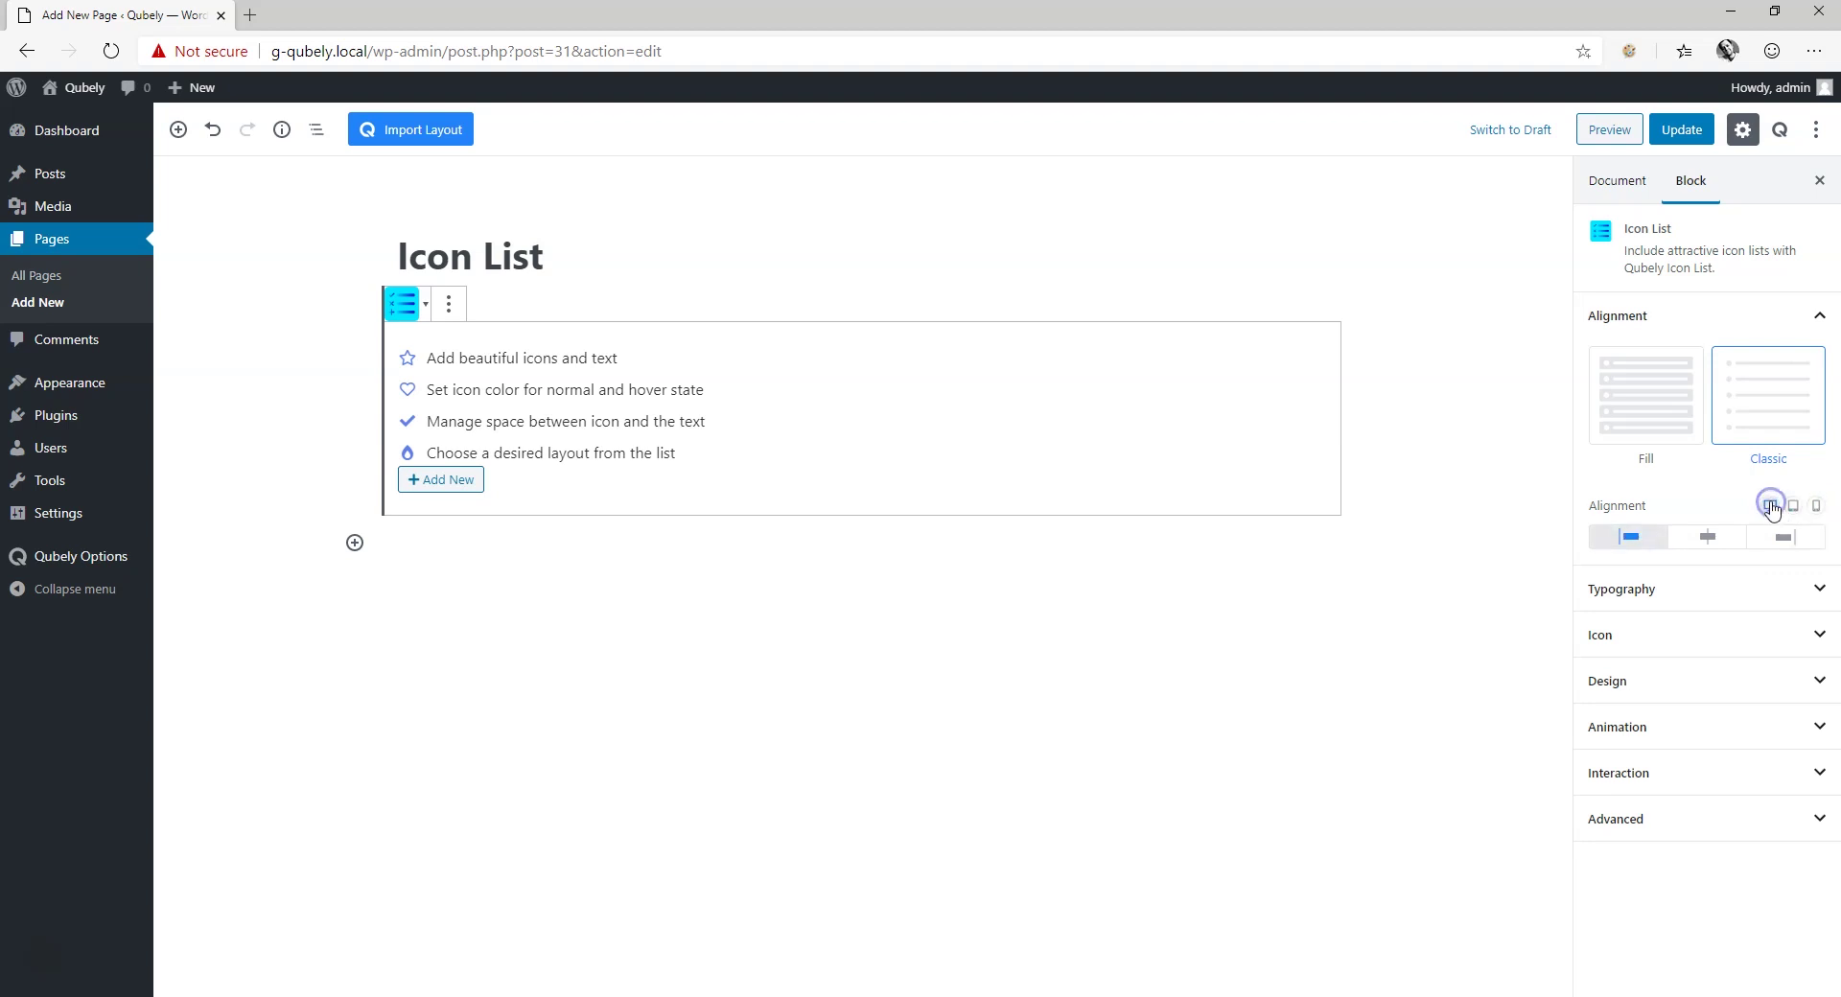
left_click(1630, 585)
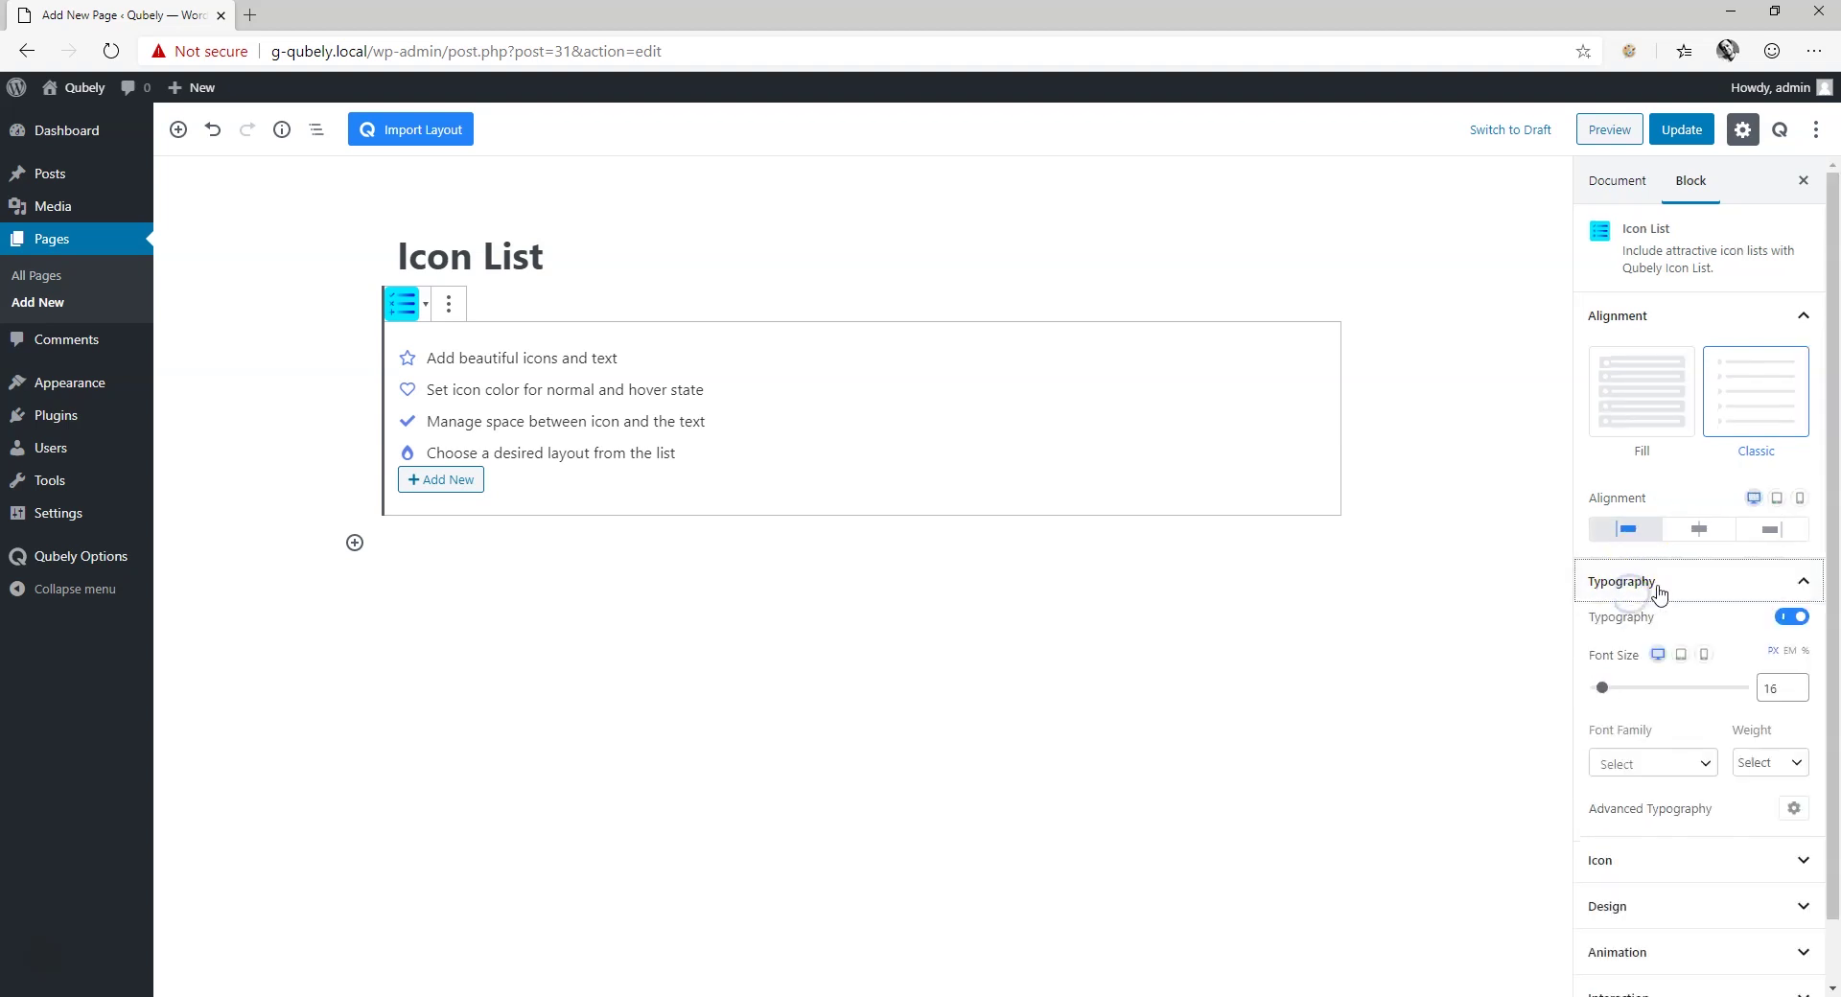
left_click(1657, 585)
left_click(1641, 628)
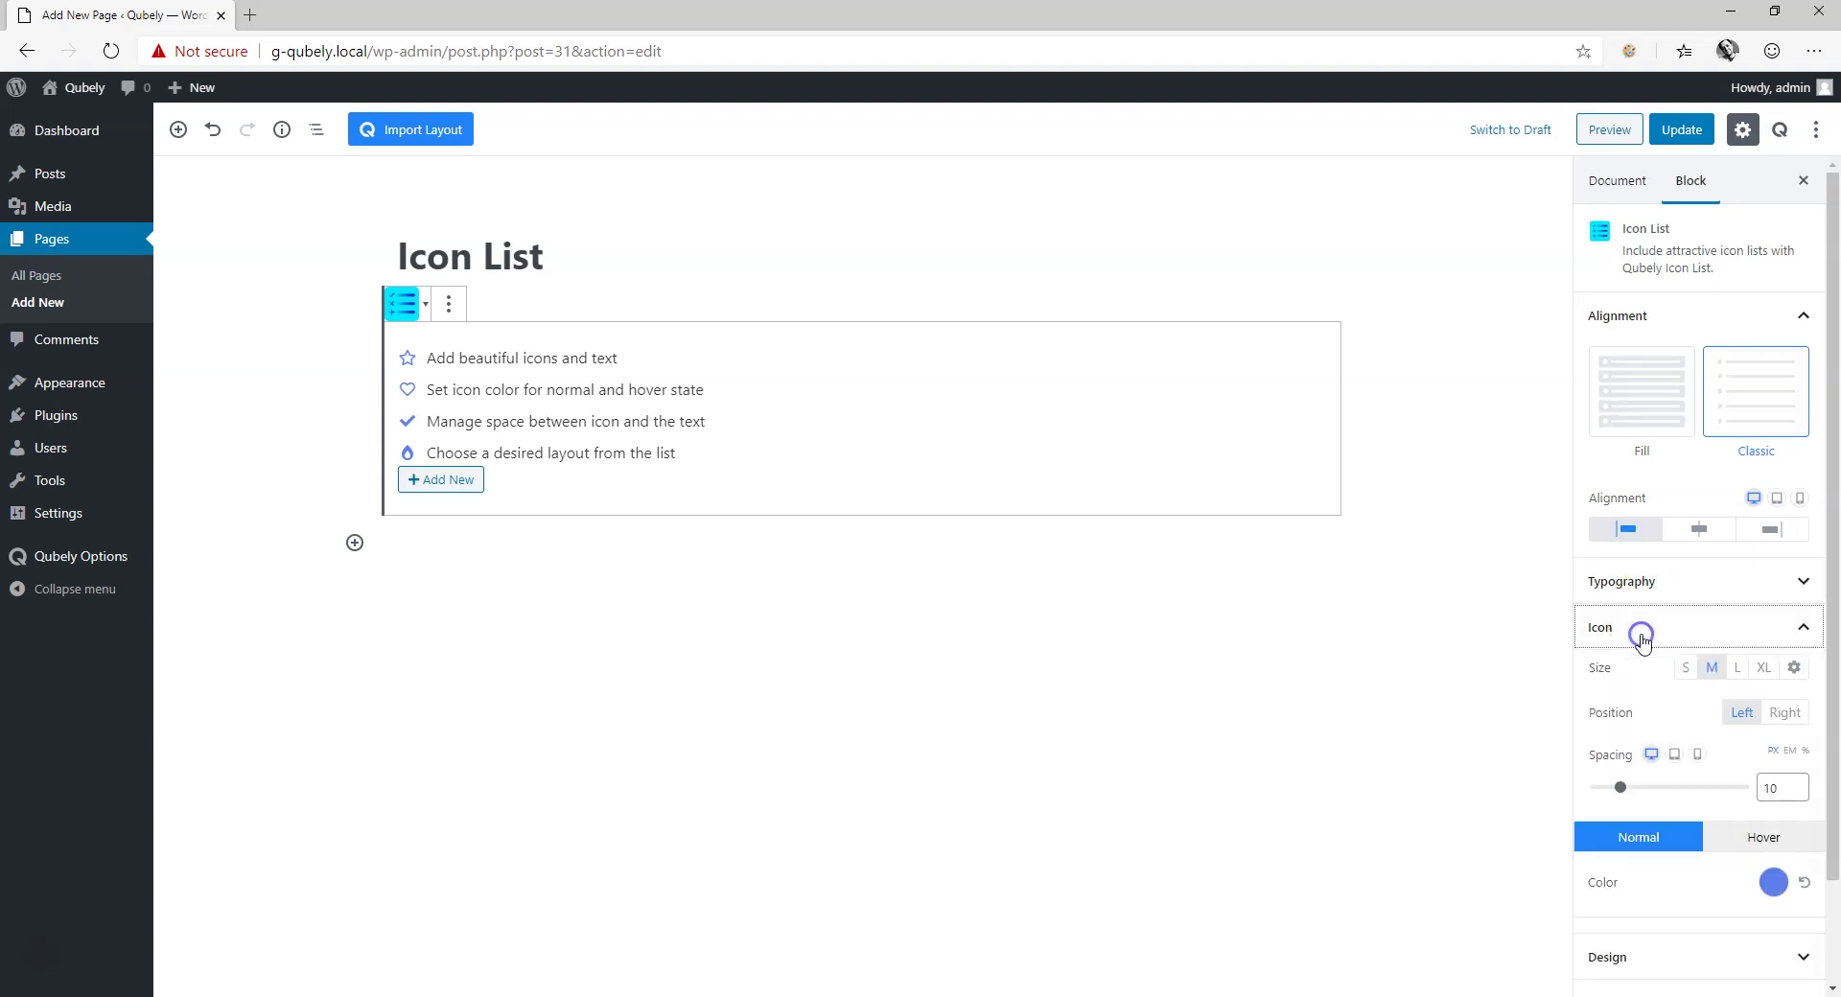
left_click(1710, 670)
left_click(1761, 671)
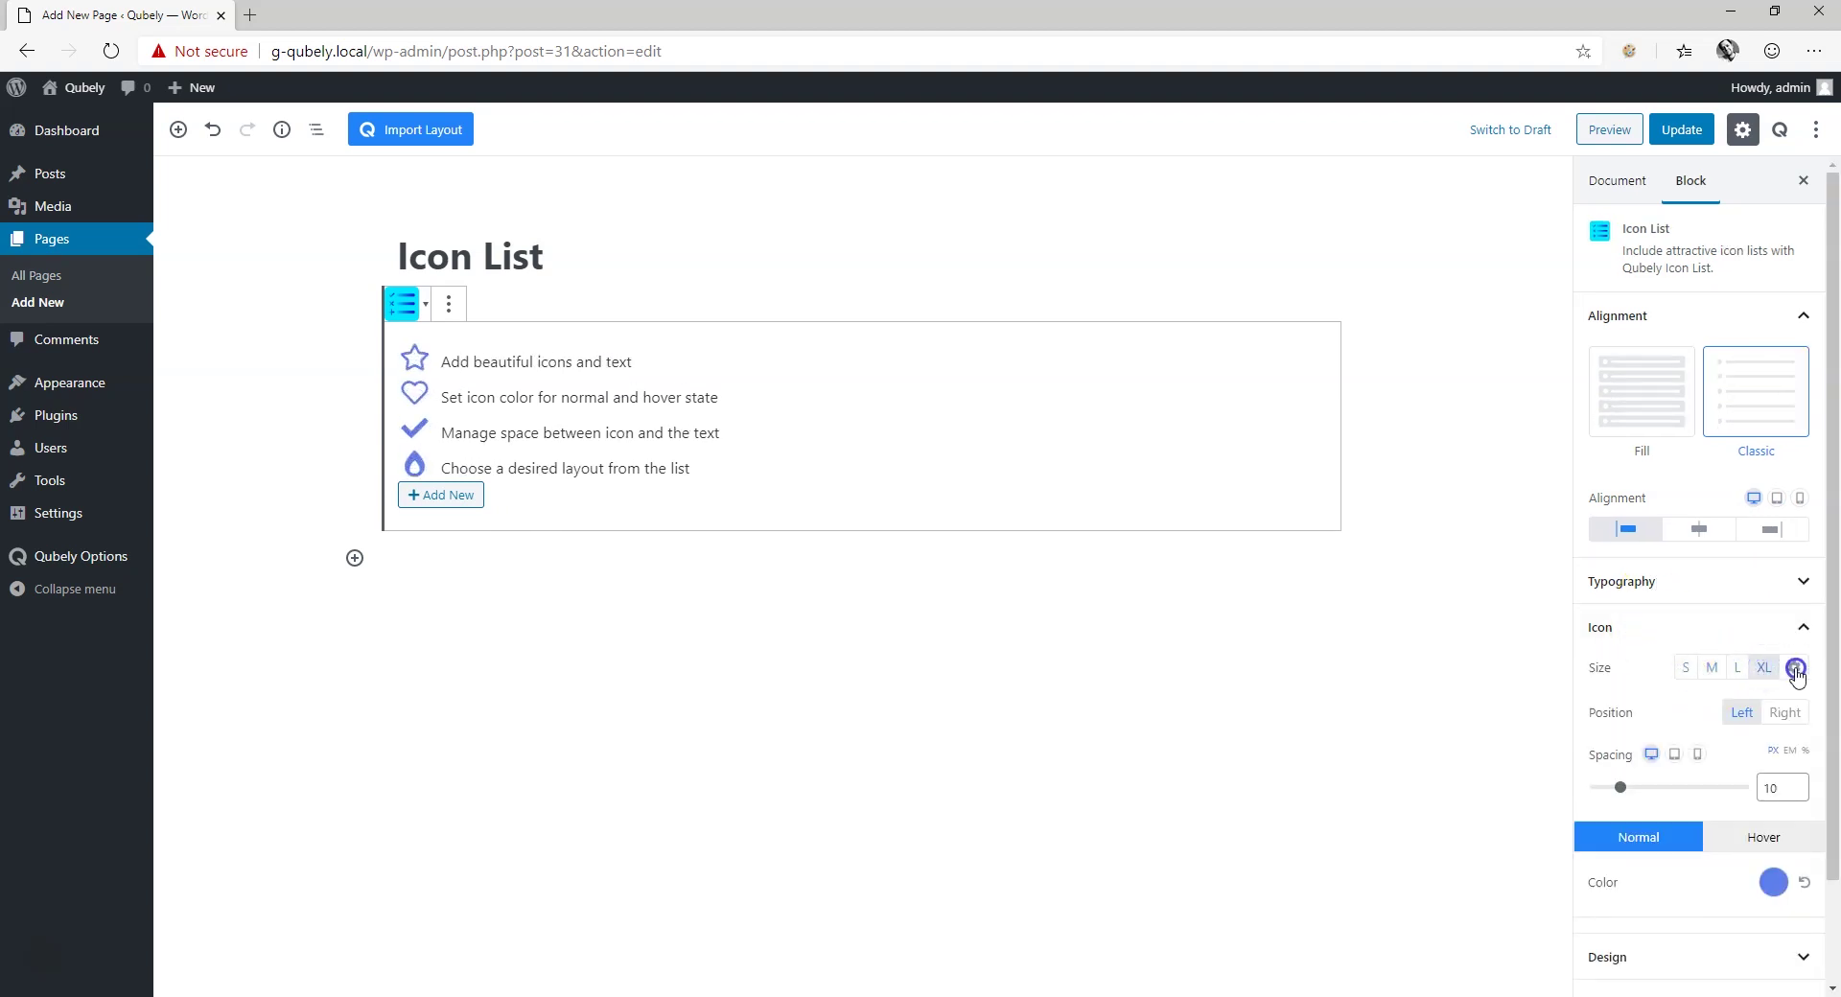
left_click(1796, 669)
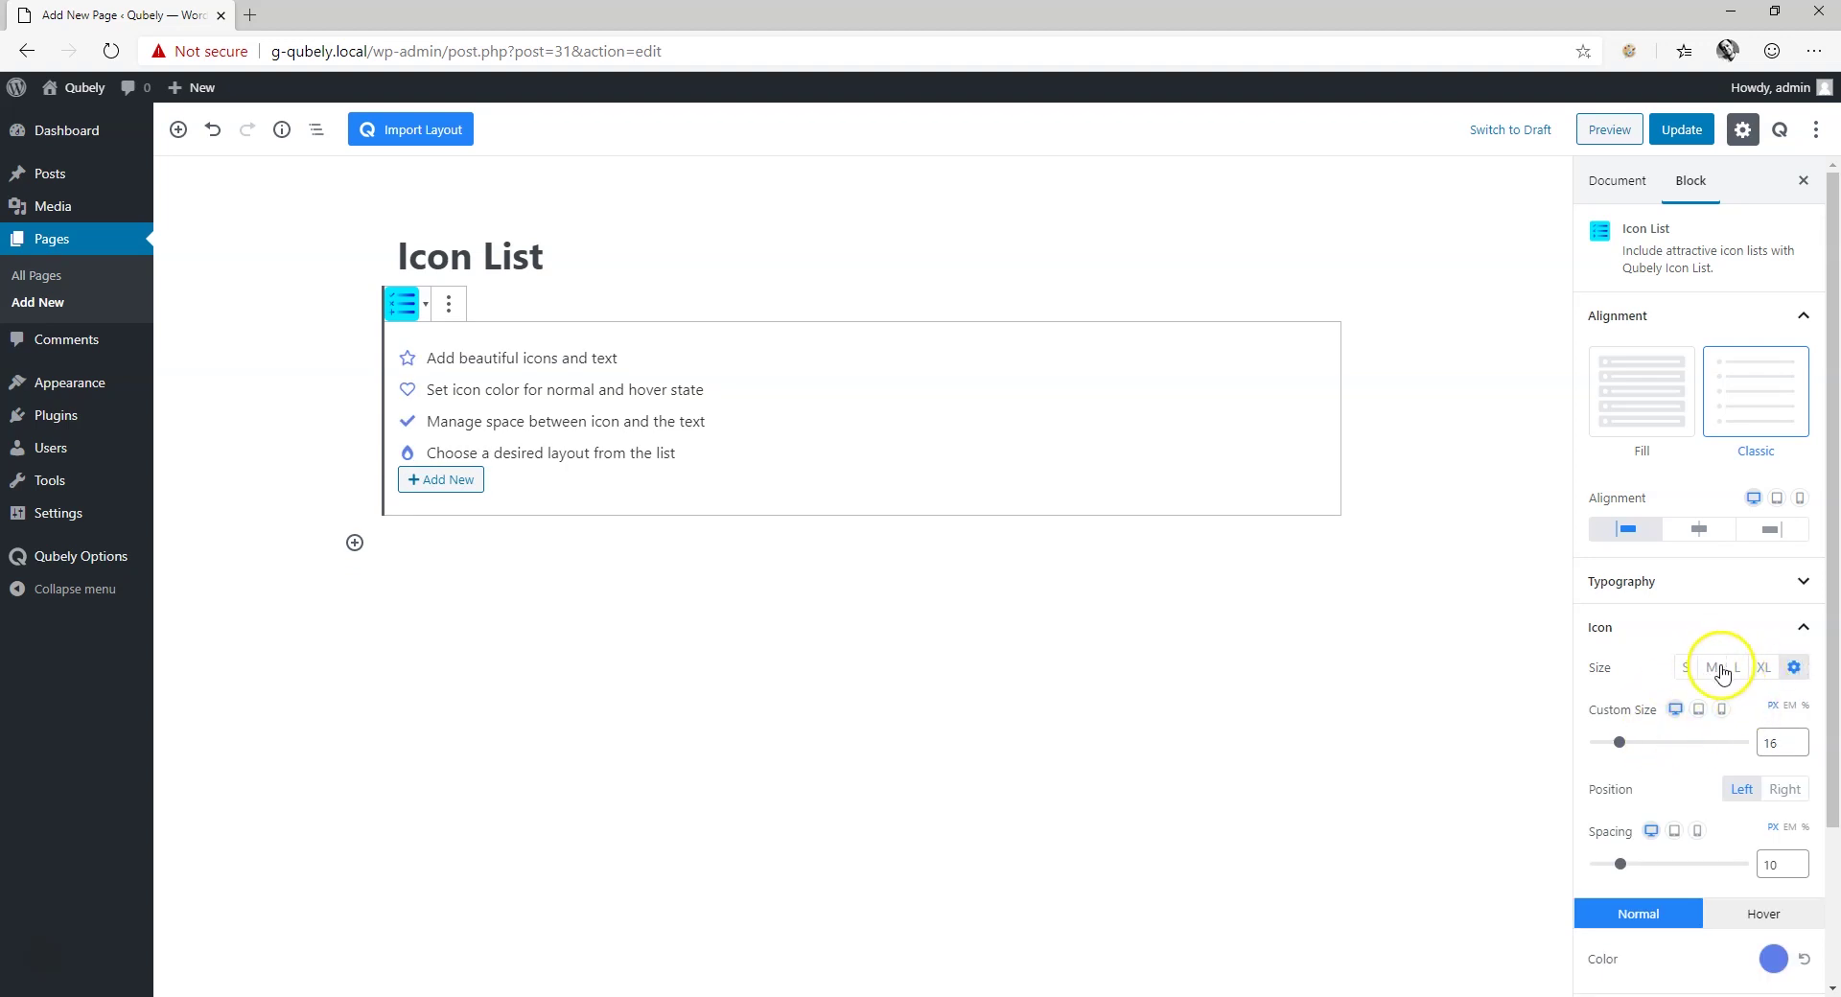
left_click(1719, 669)
Step: Keep the icons on the left of the text and widen icon spacing to 20
left_click(1784, 712)
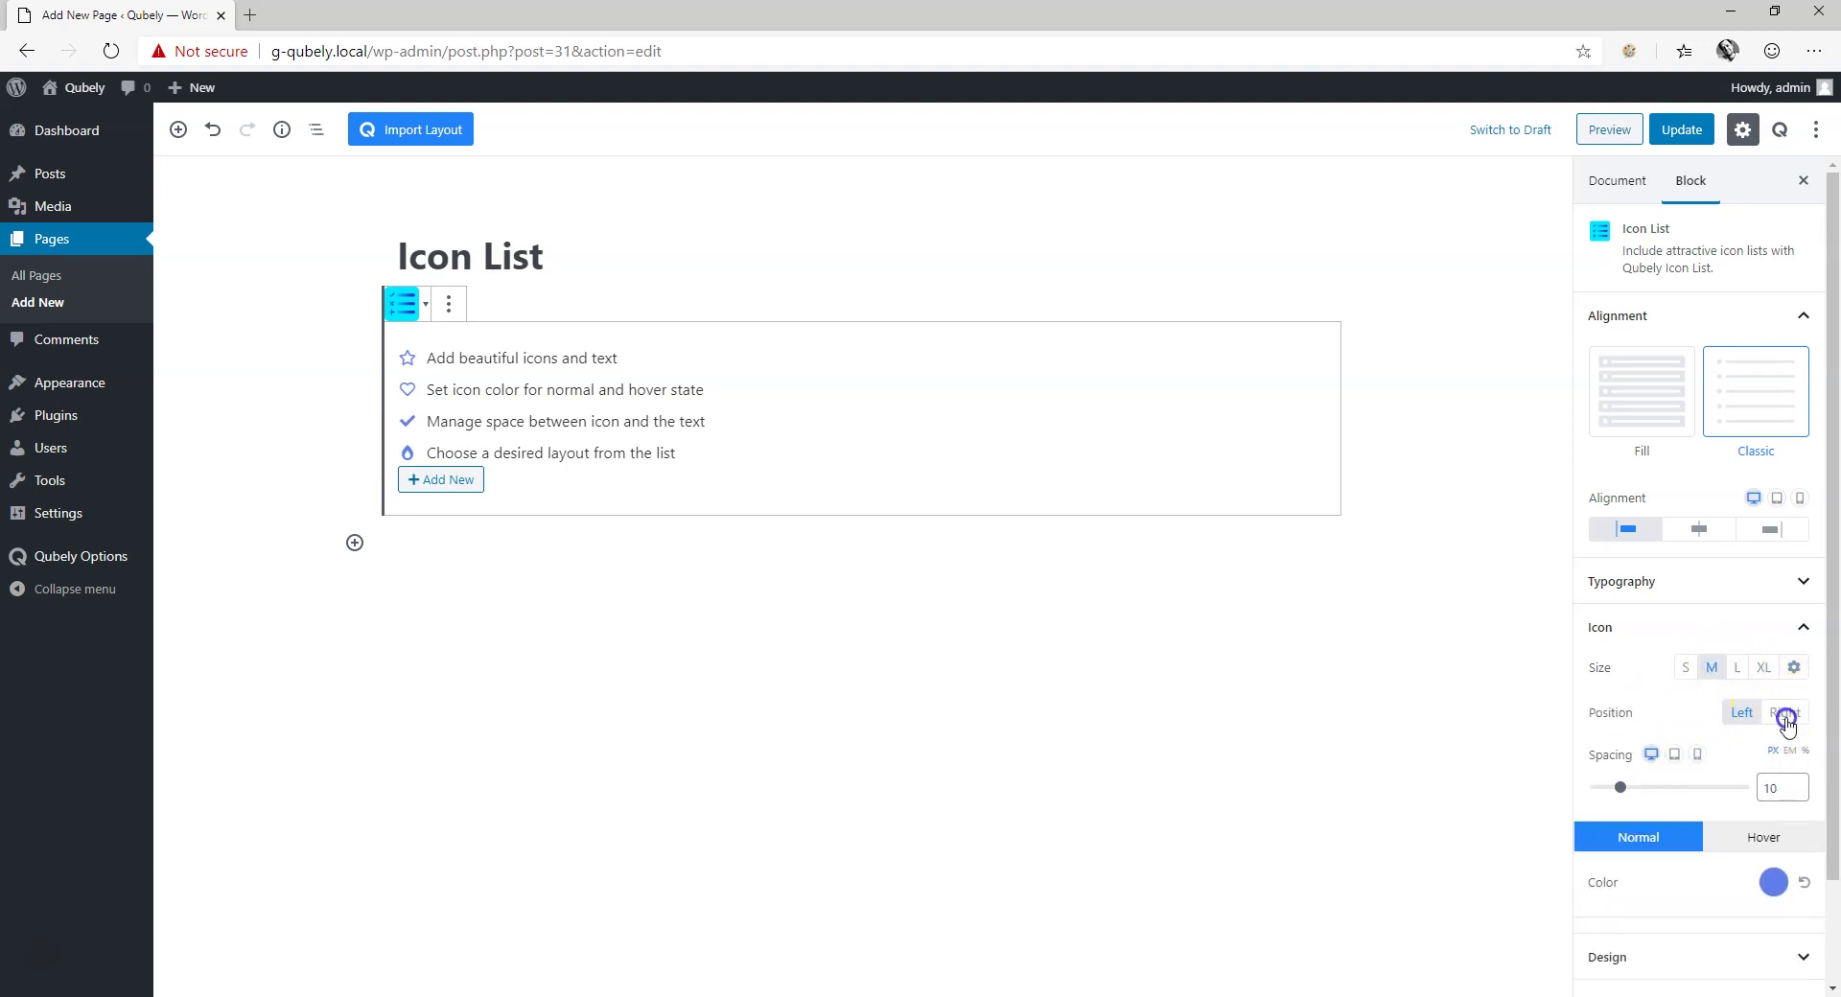
left_click(1742, 713)
left_click(1621, 787)
mouse_move(1621, 788)
left_mouse_down()
mouse_move(1660, 797)
mouse_move(1646, 788)
left_mouse_up()
scroll(1702, 758, "down", 1)
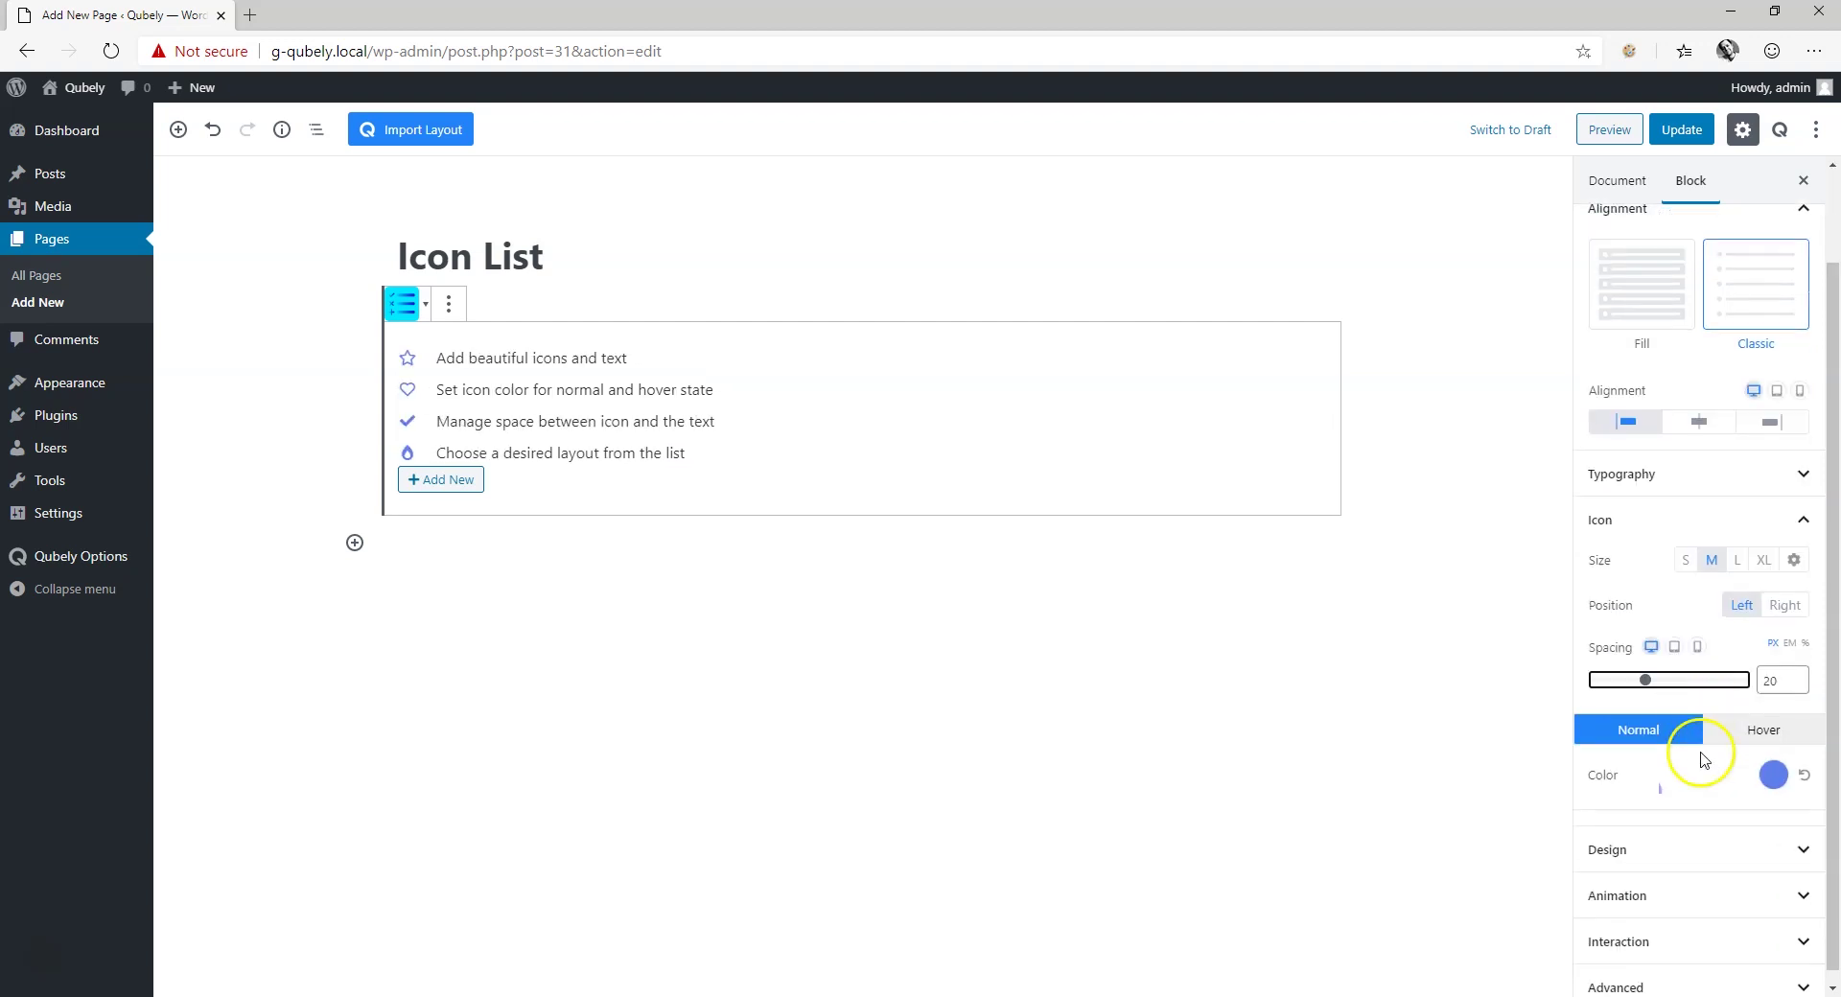
Step: Set the list item spacing to 14 and give each item a solid border
left_click(1631, 837)
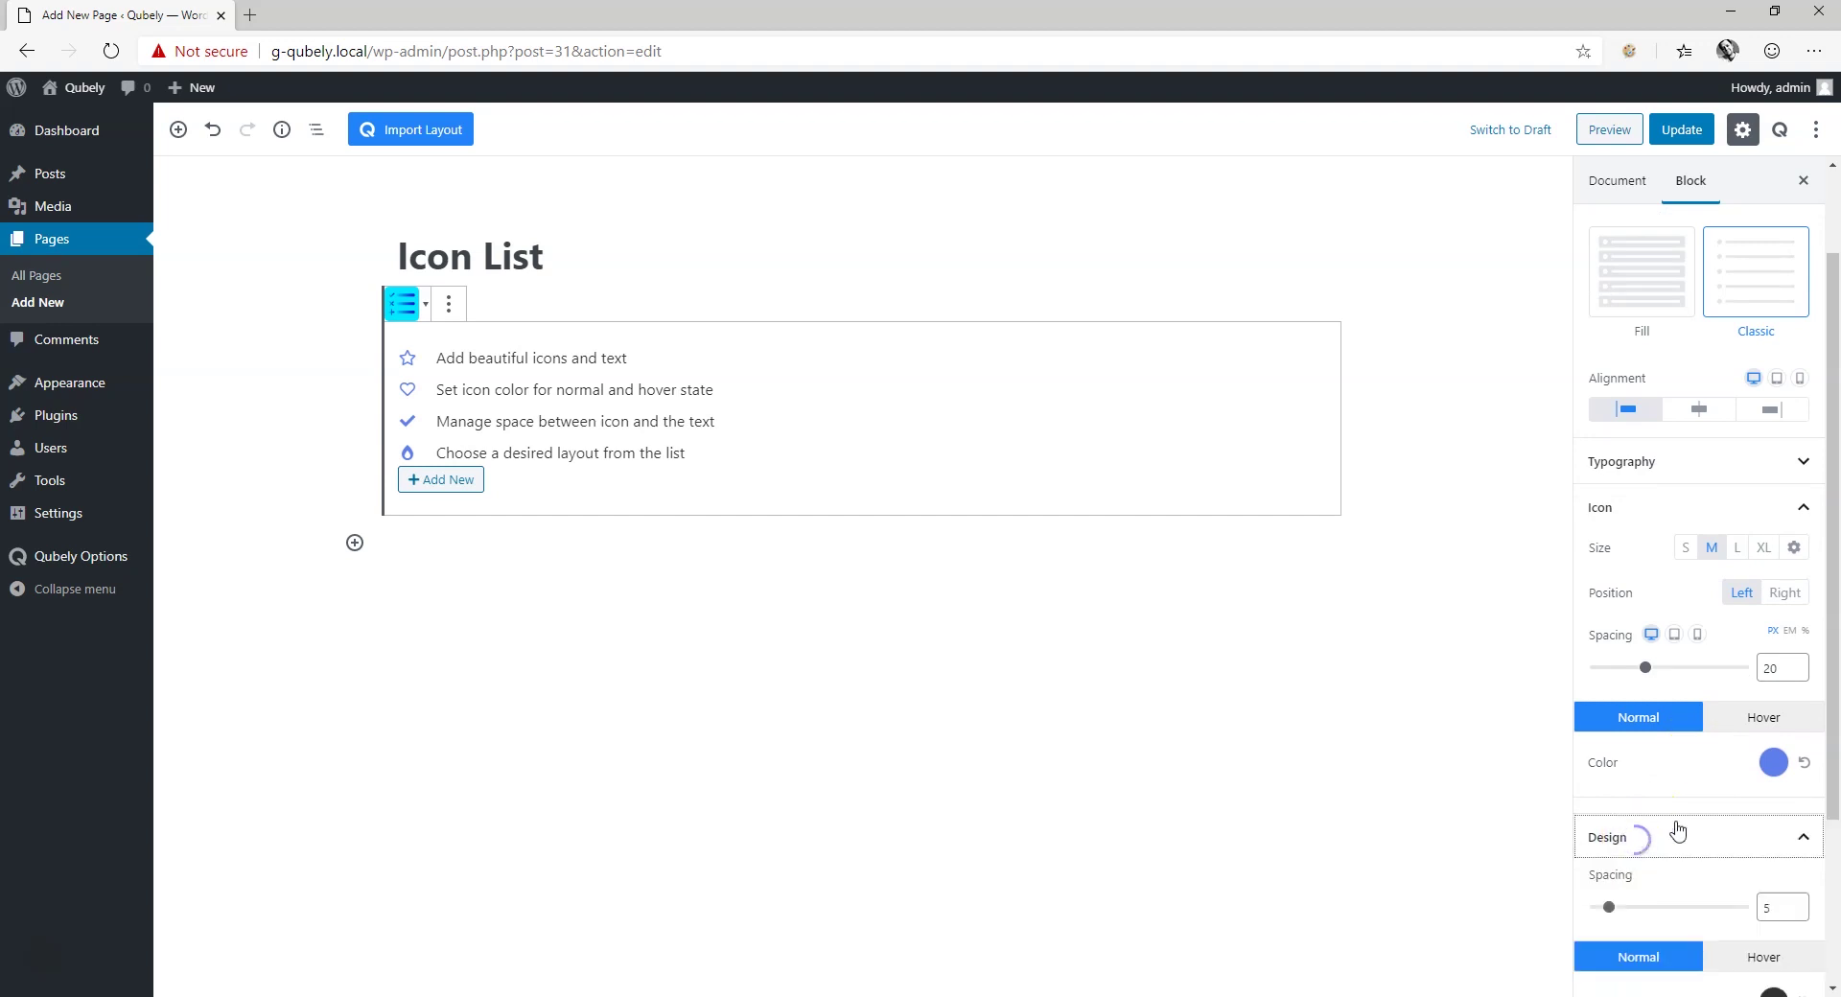
scroll(1688, 805, "down", 2)
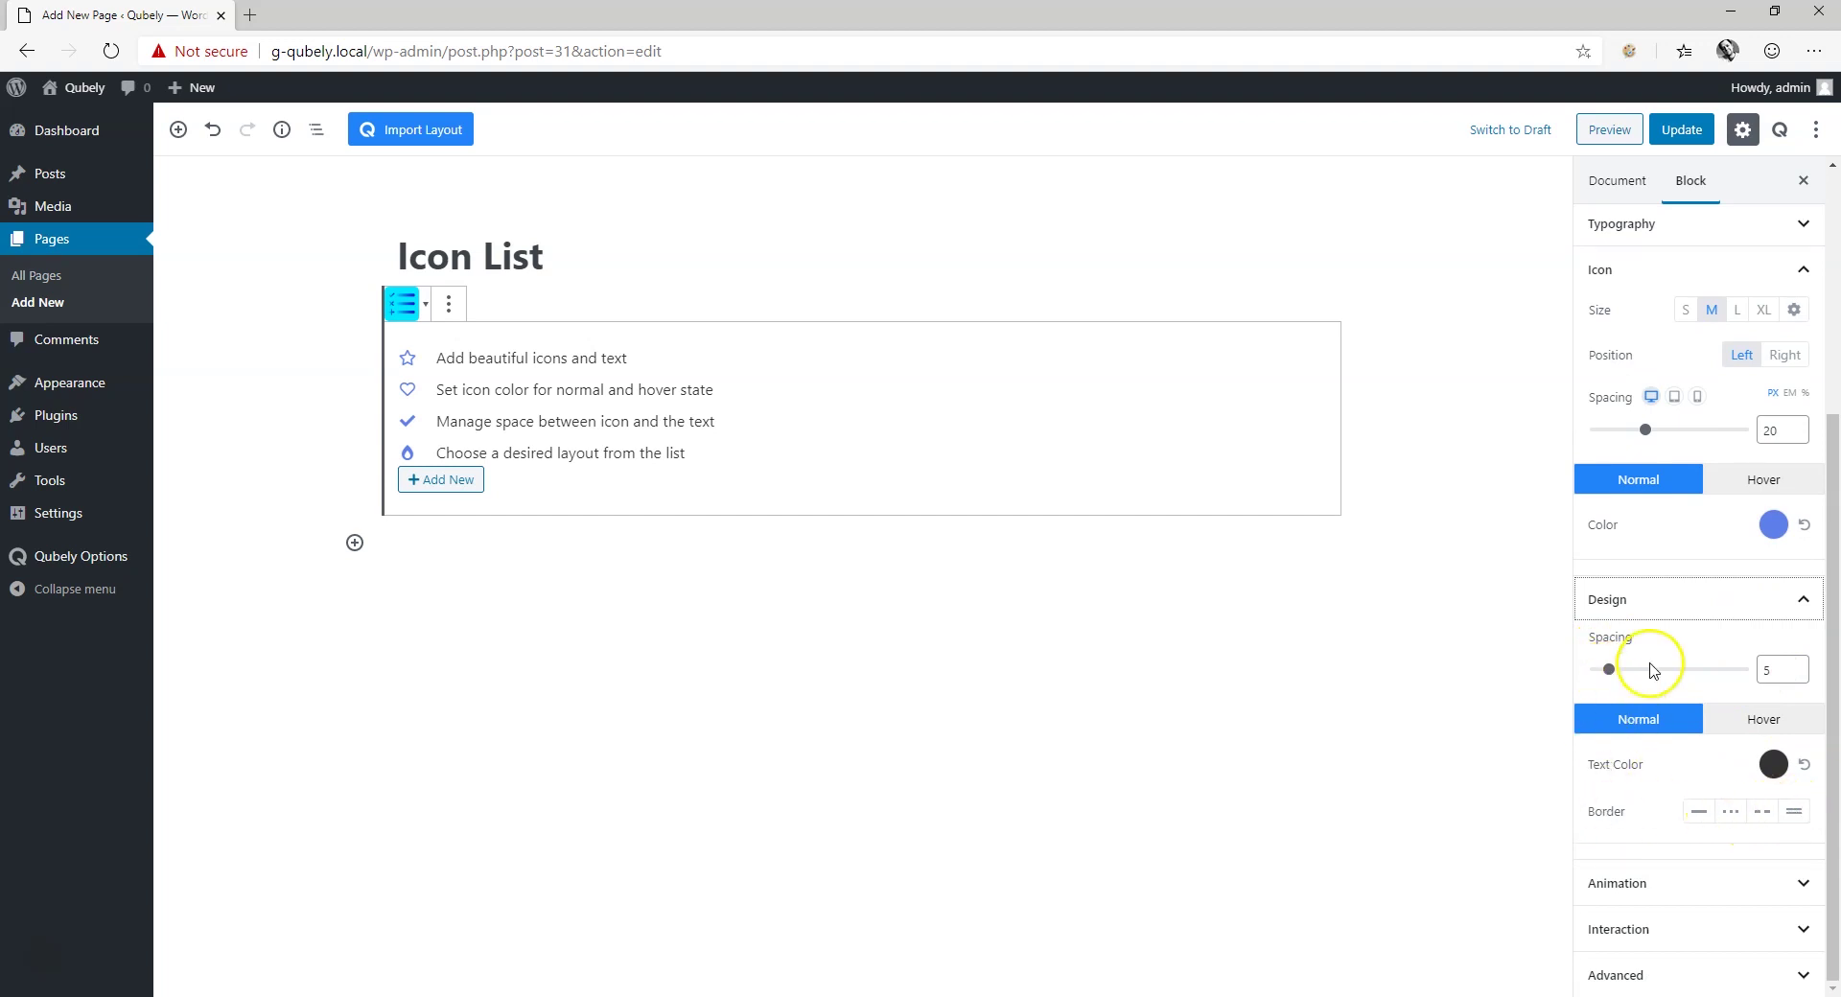
mouse_move(1609, 670)
left_mouse_down()
mouse_move(1670, 671)
mouse_move(1630, 670)
left_mouse_up()
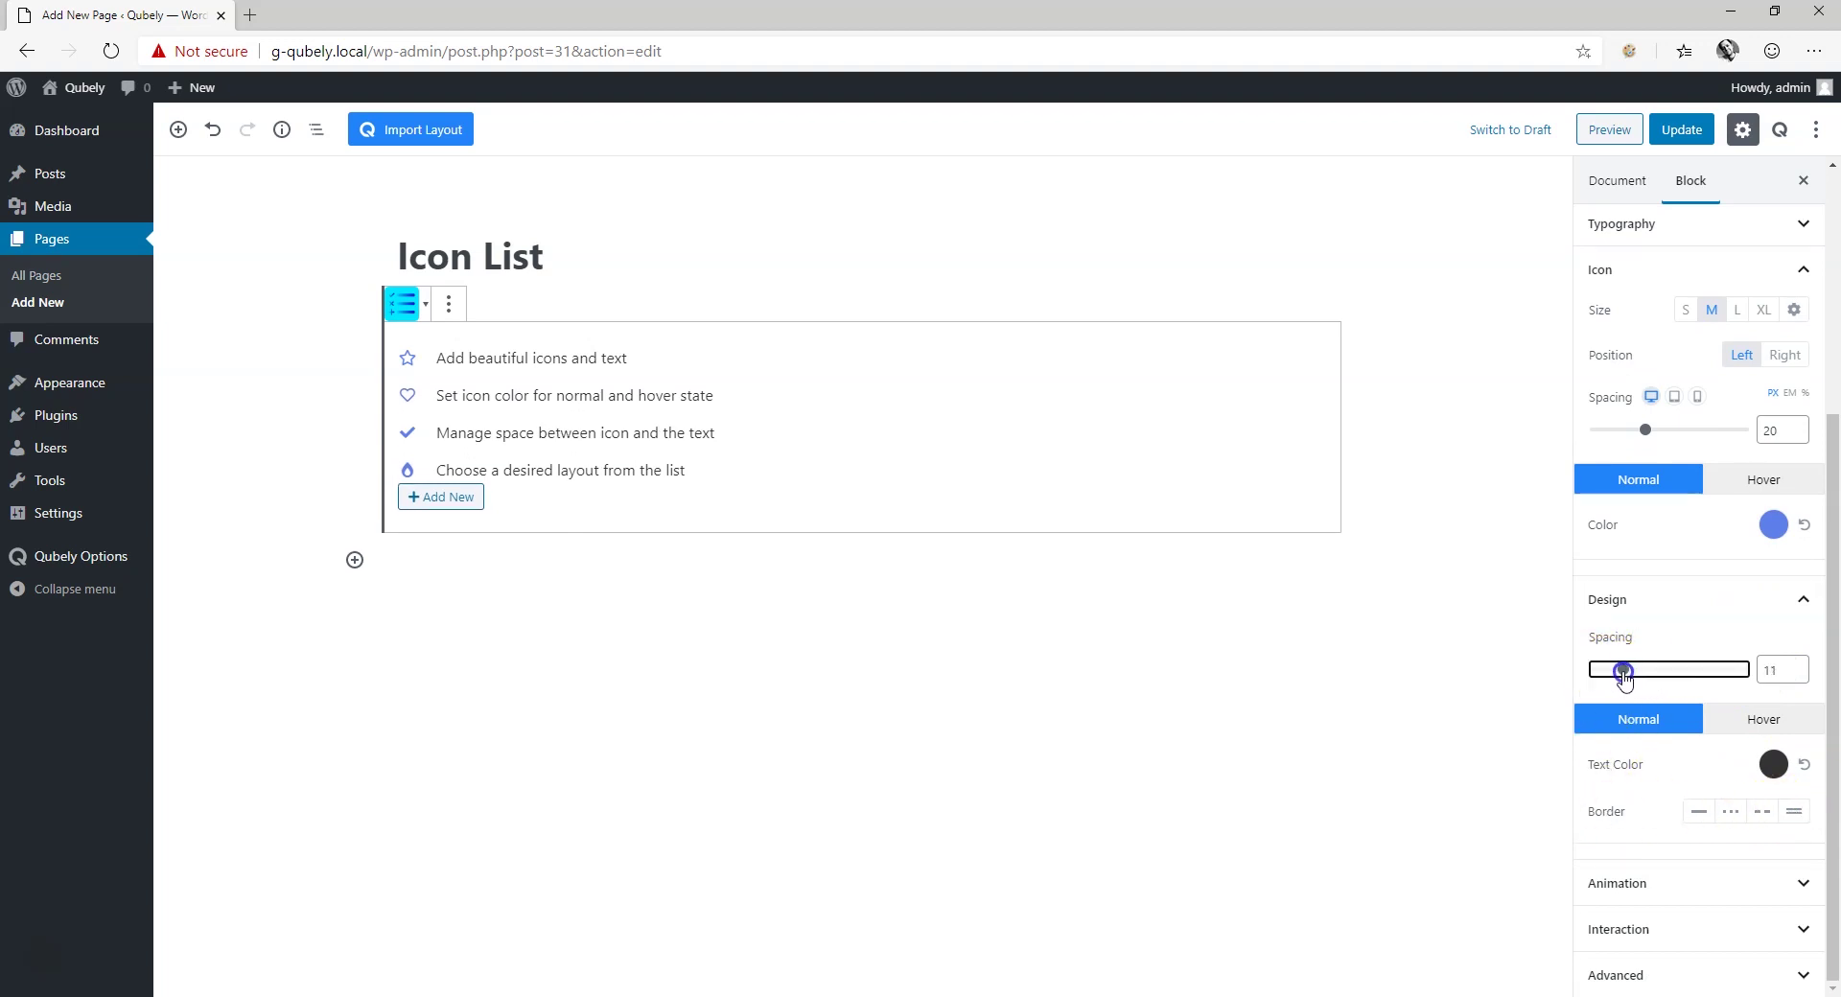
left_click(1698, 812)
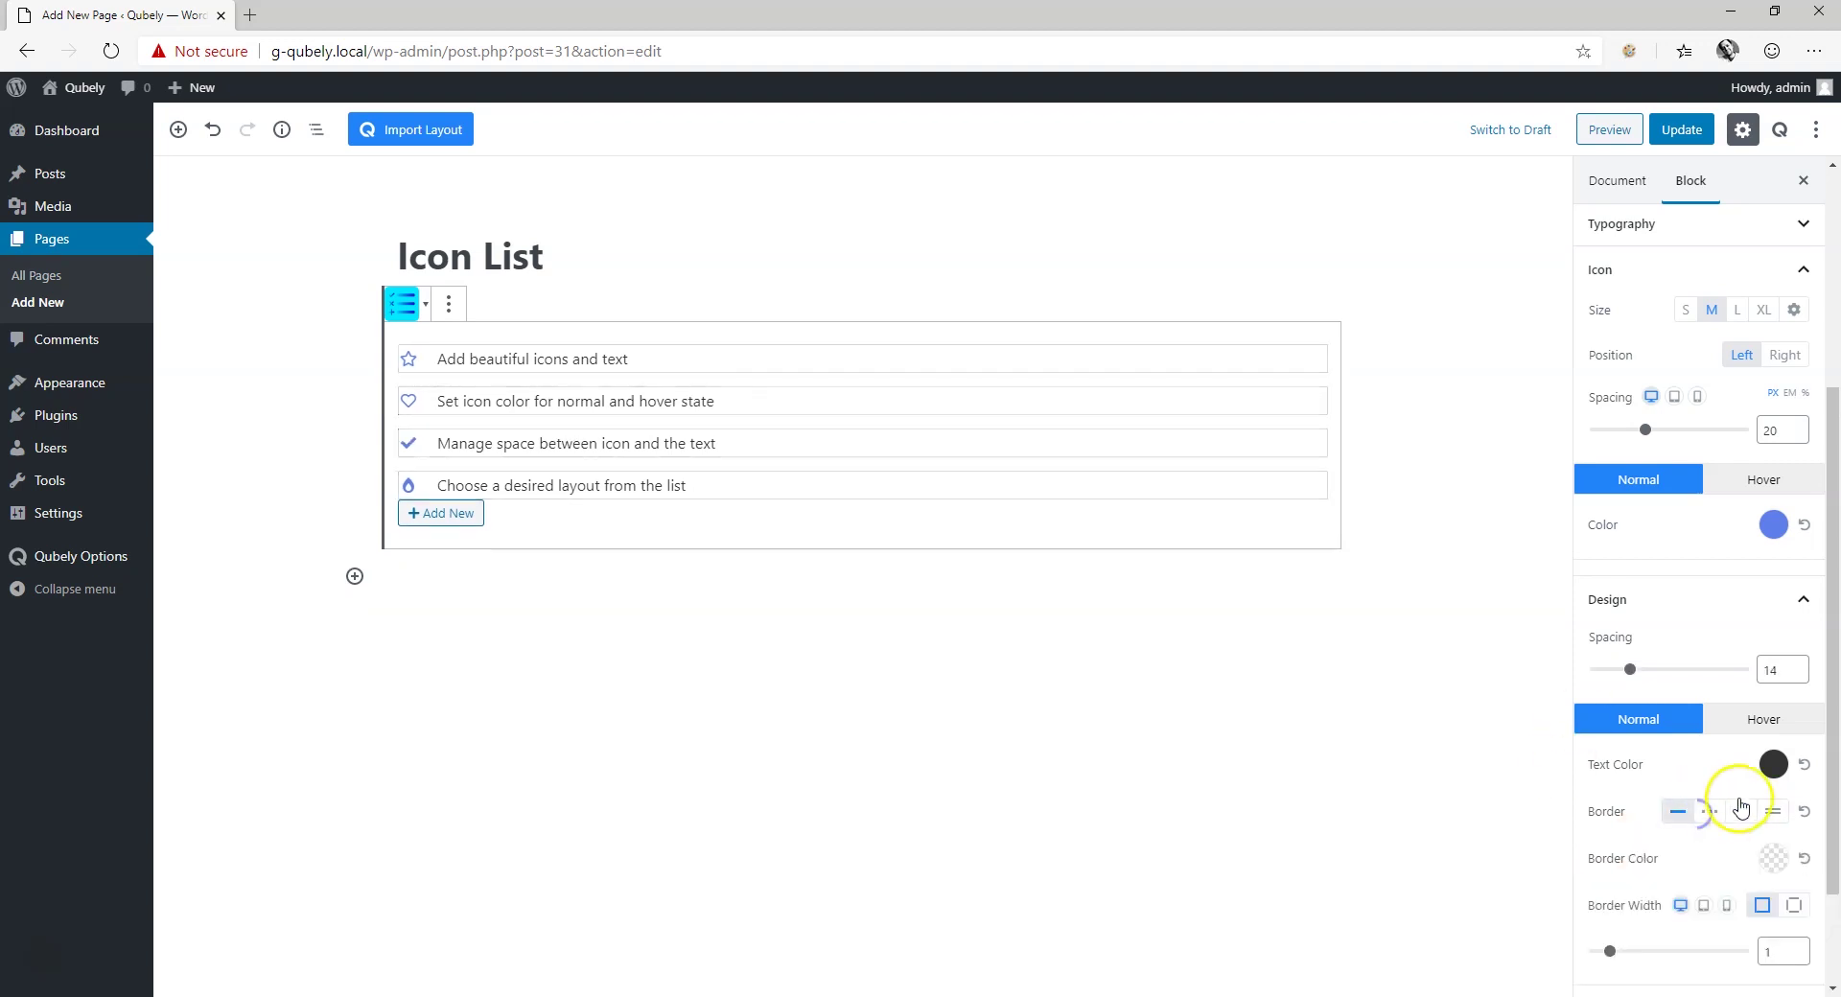
scroll(1683, 771, "down", 2)
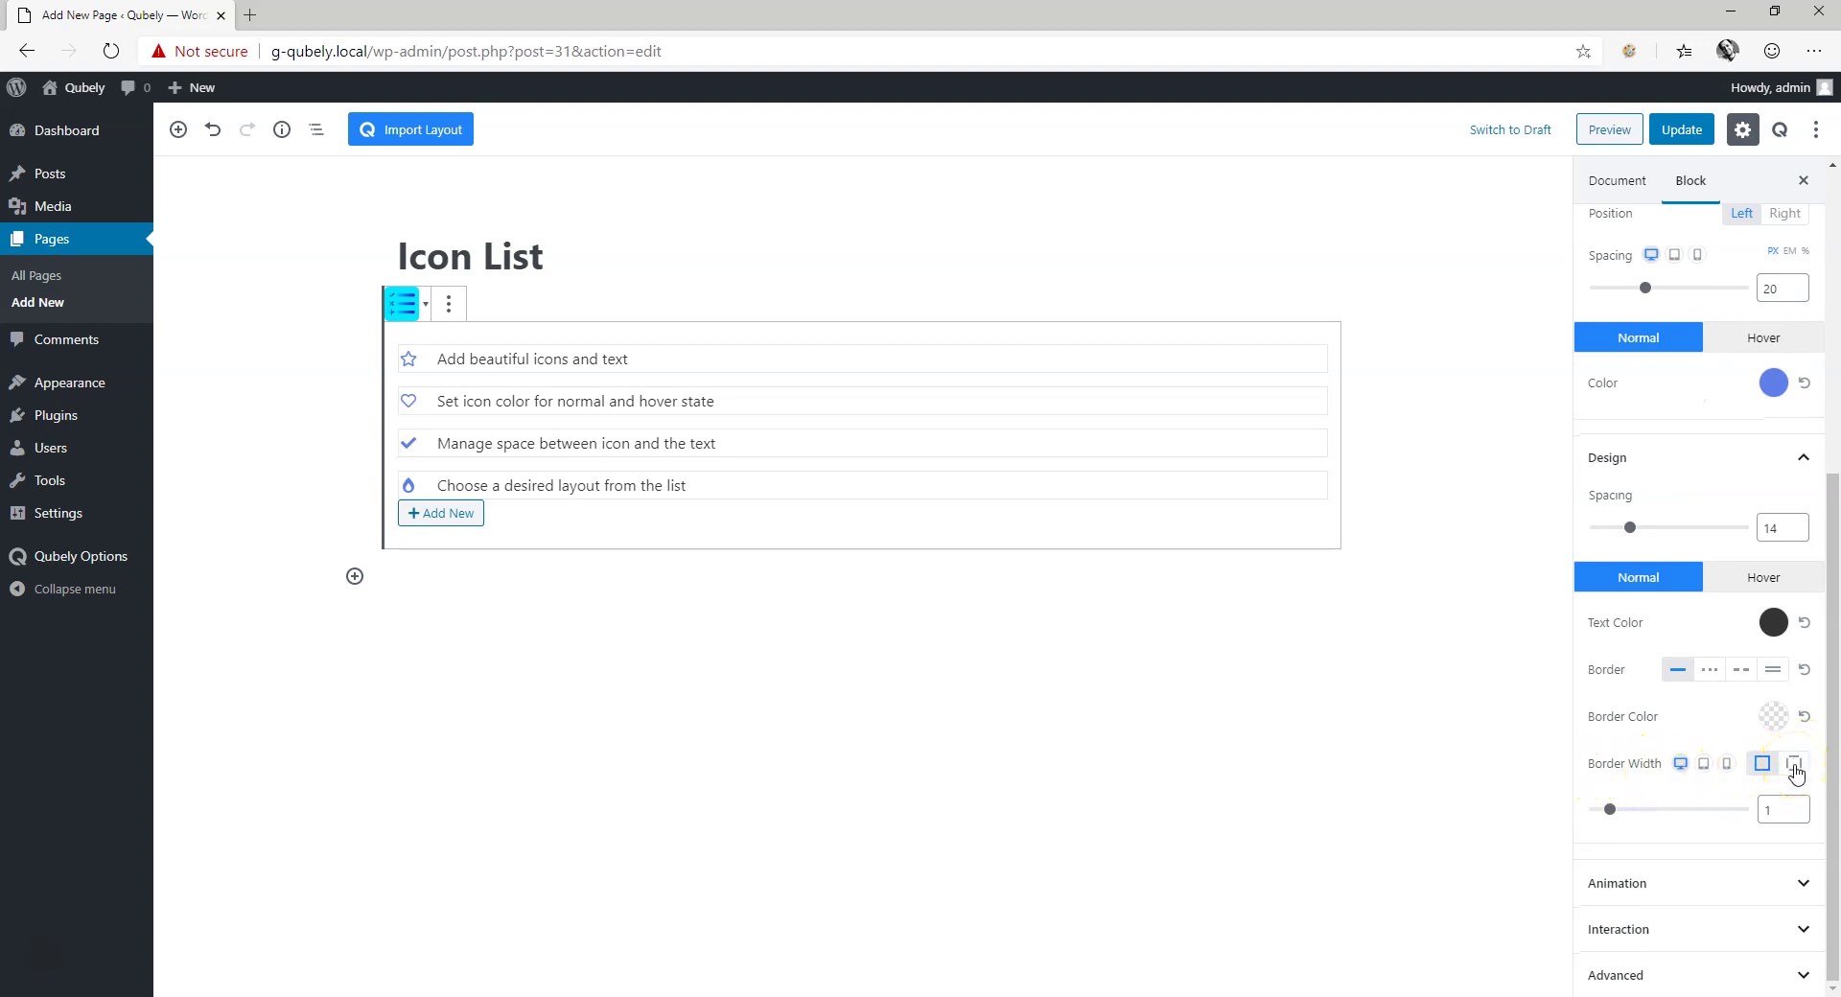
Step: After trying per-side bottom border widths, set one all-sides border width of 0
left_click(1794, 764)
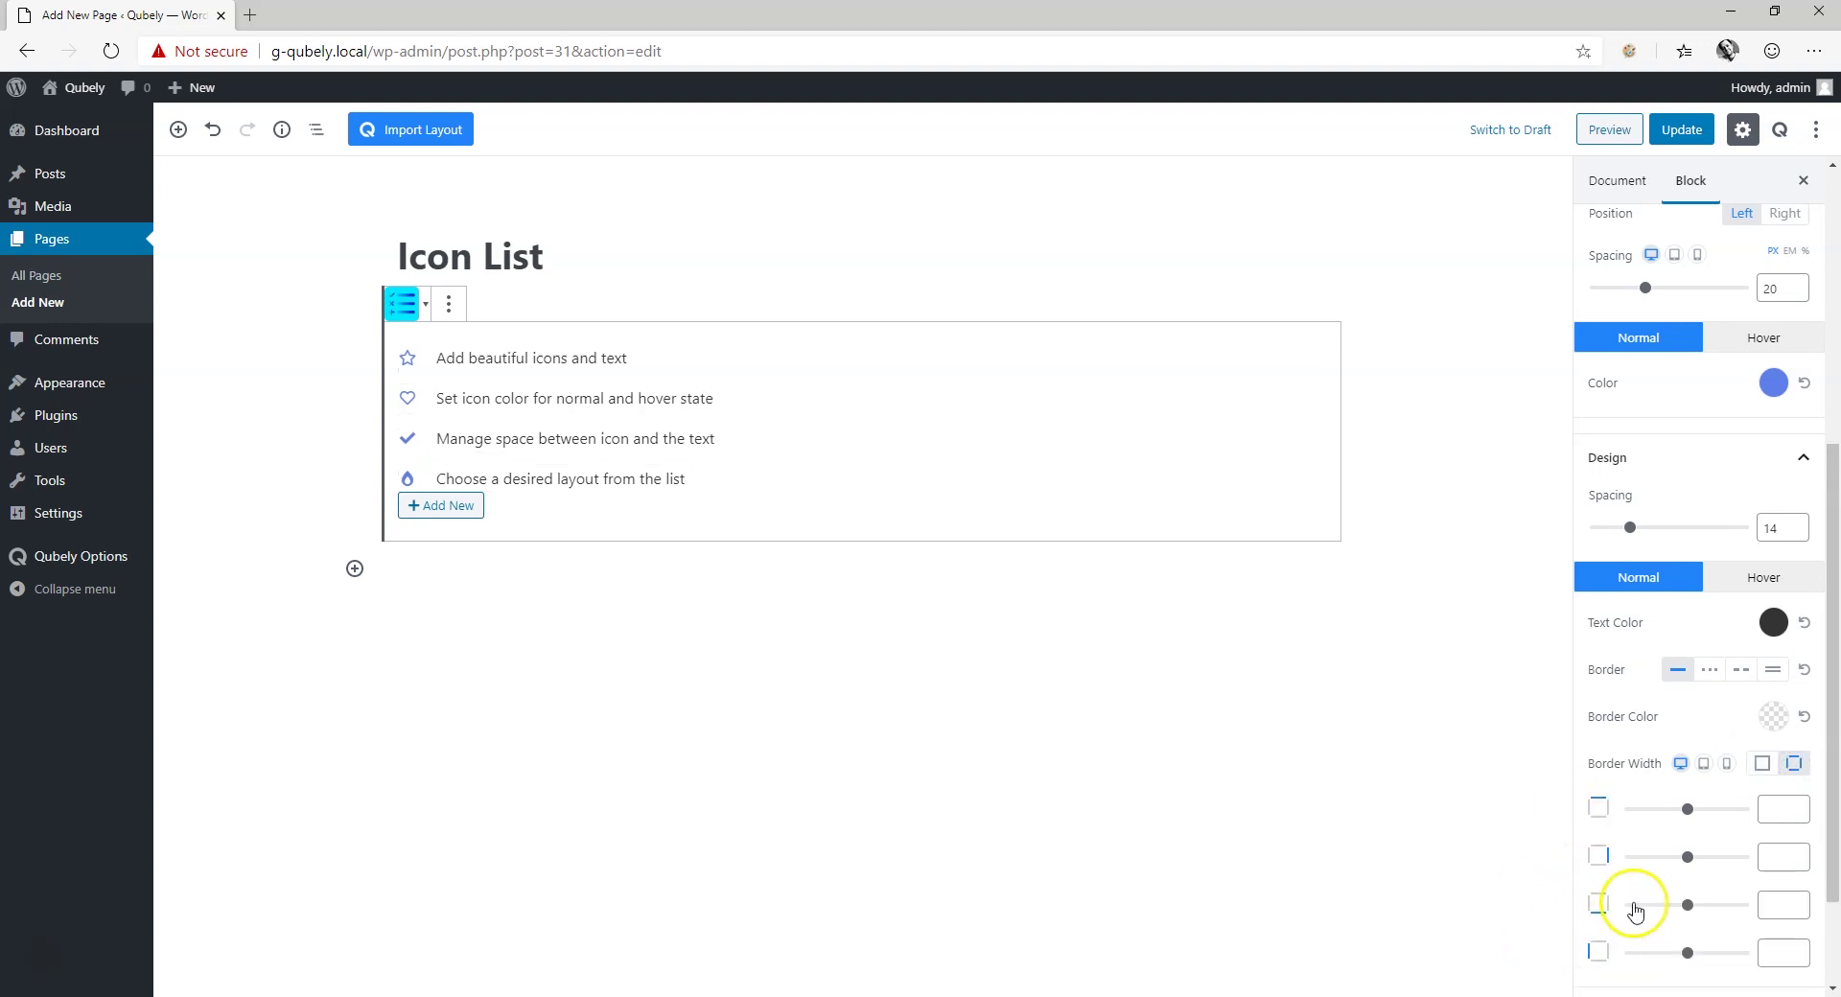
left_click(1687, 906)
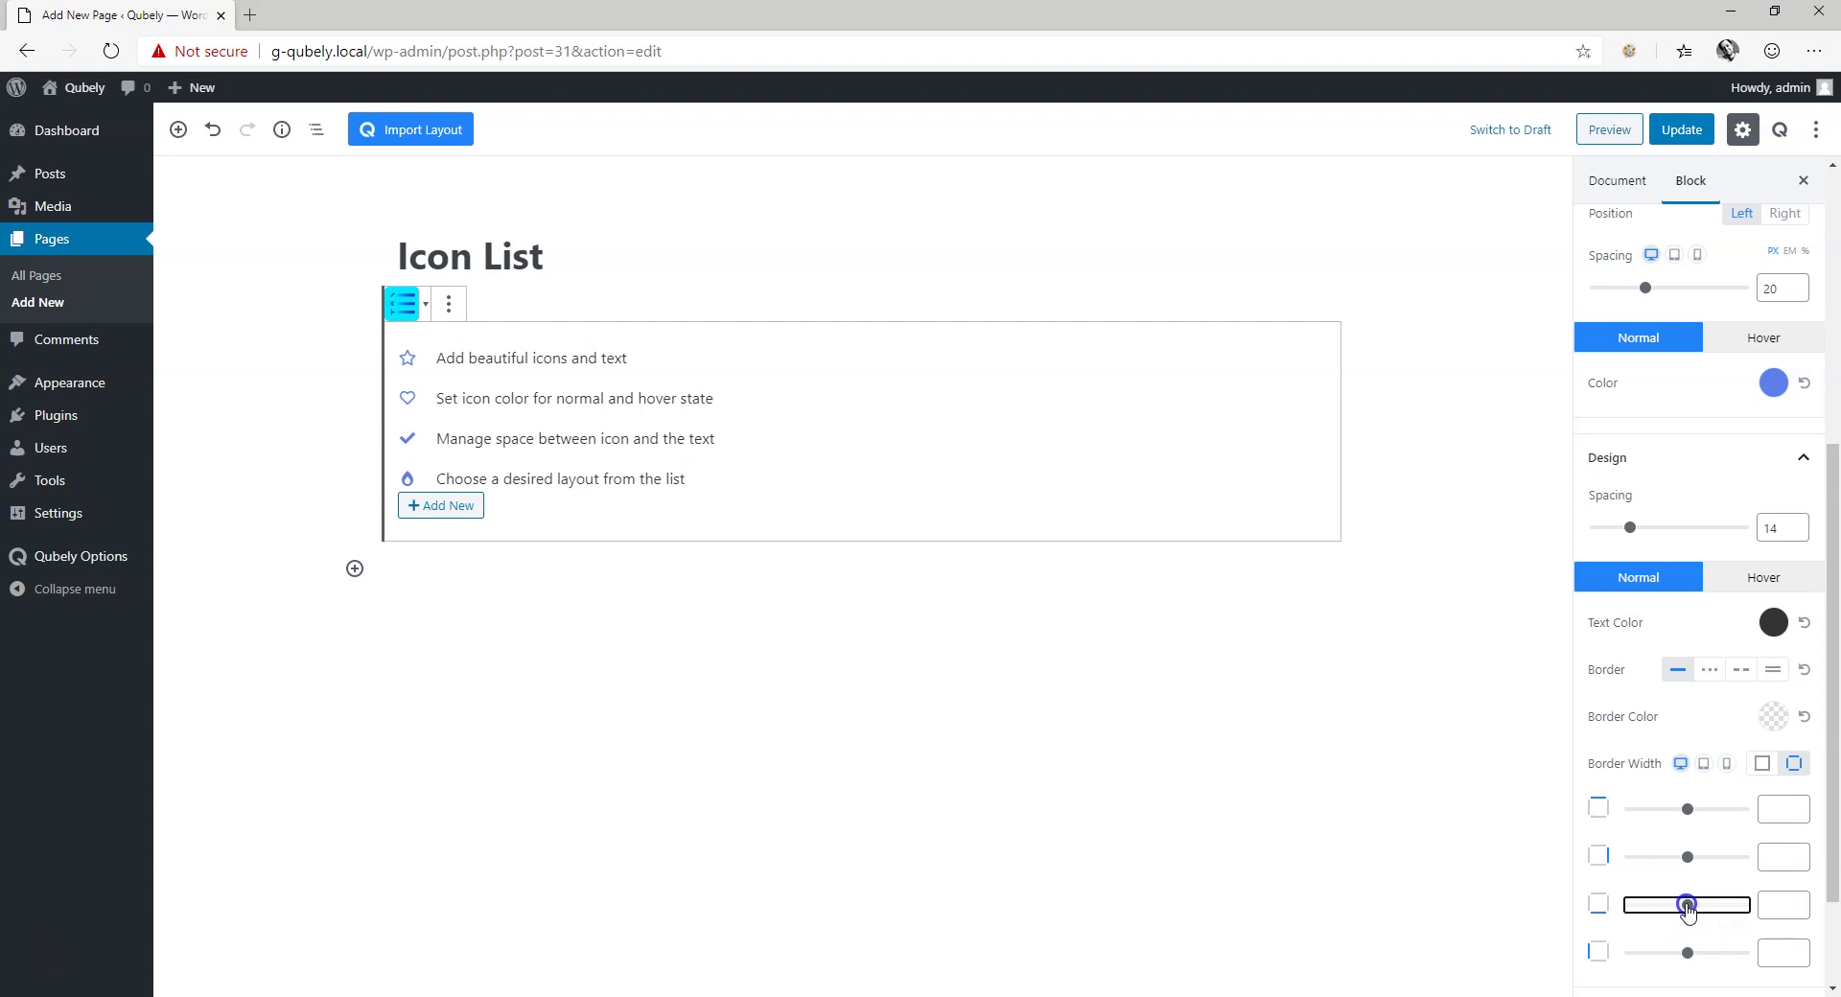
left_click_drag(1692, 909, 1680, 911)
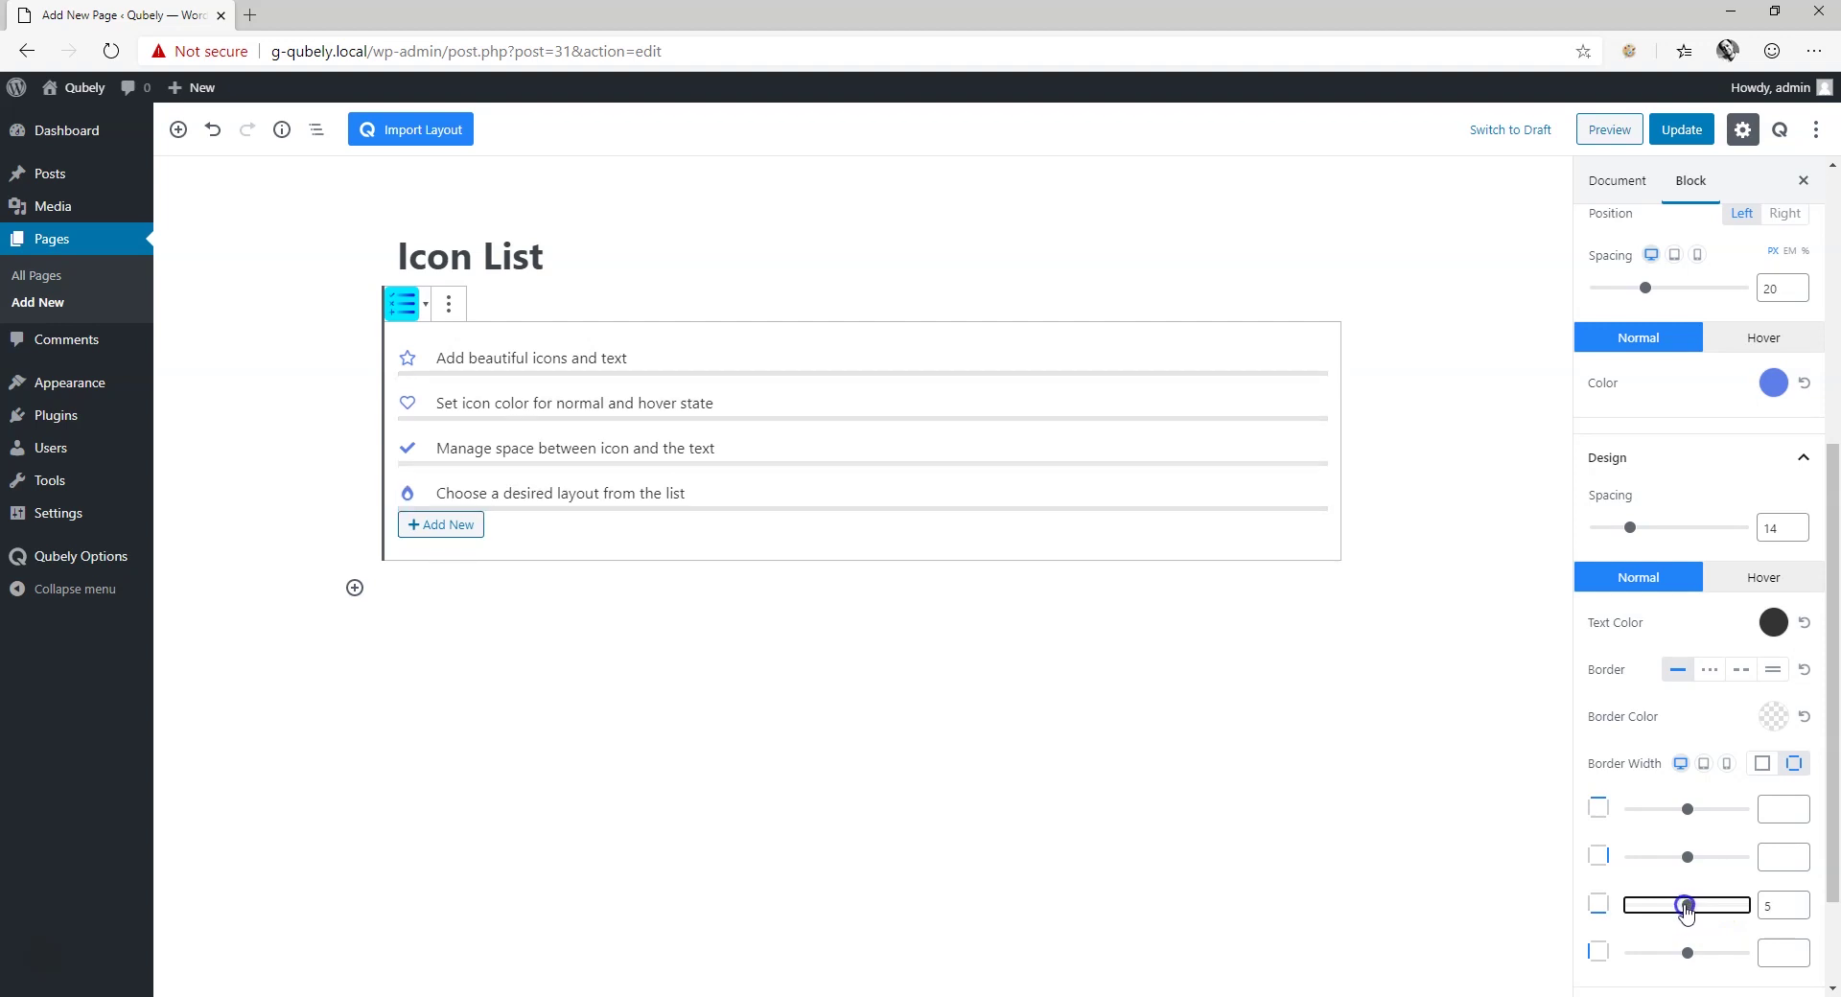
left_click(1803, 915)
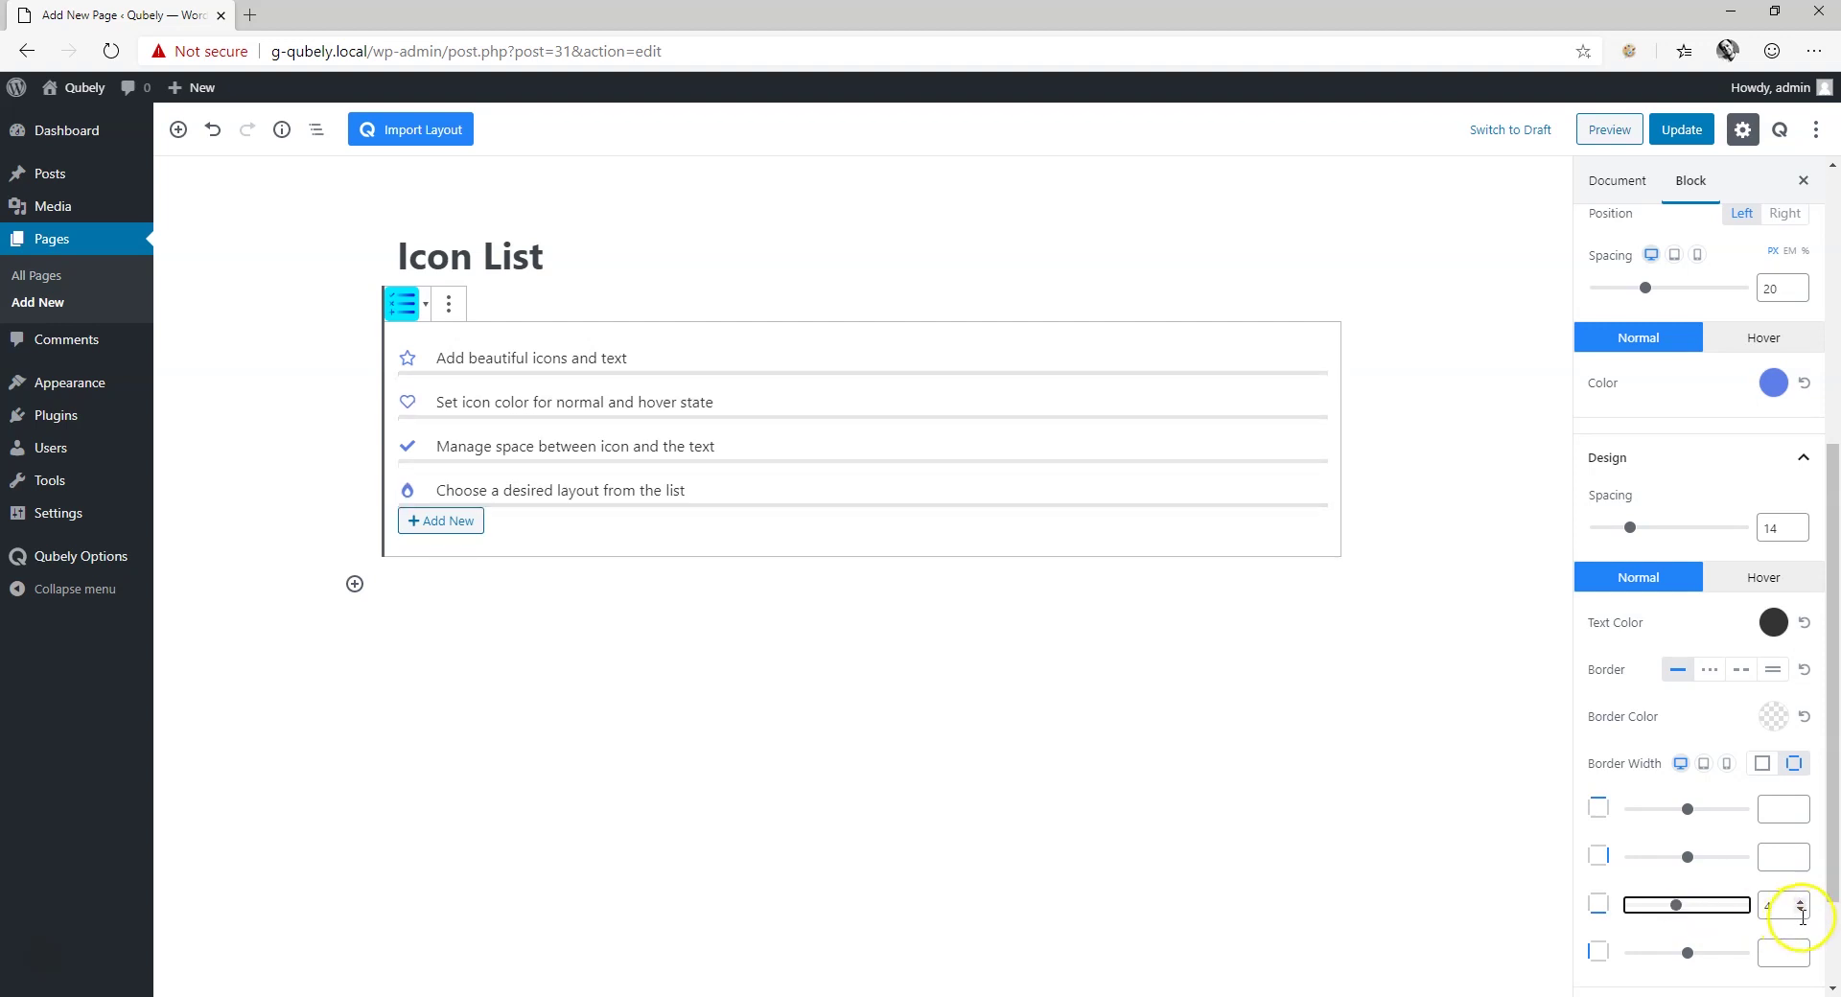
left_click(1800, 913)
left_click(1801, 913)
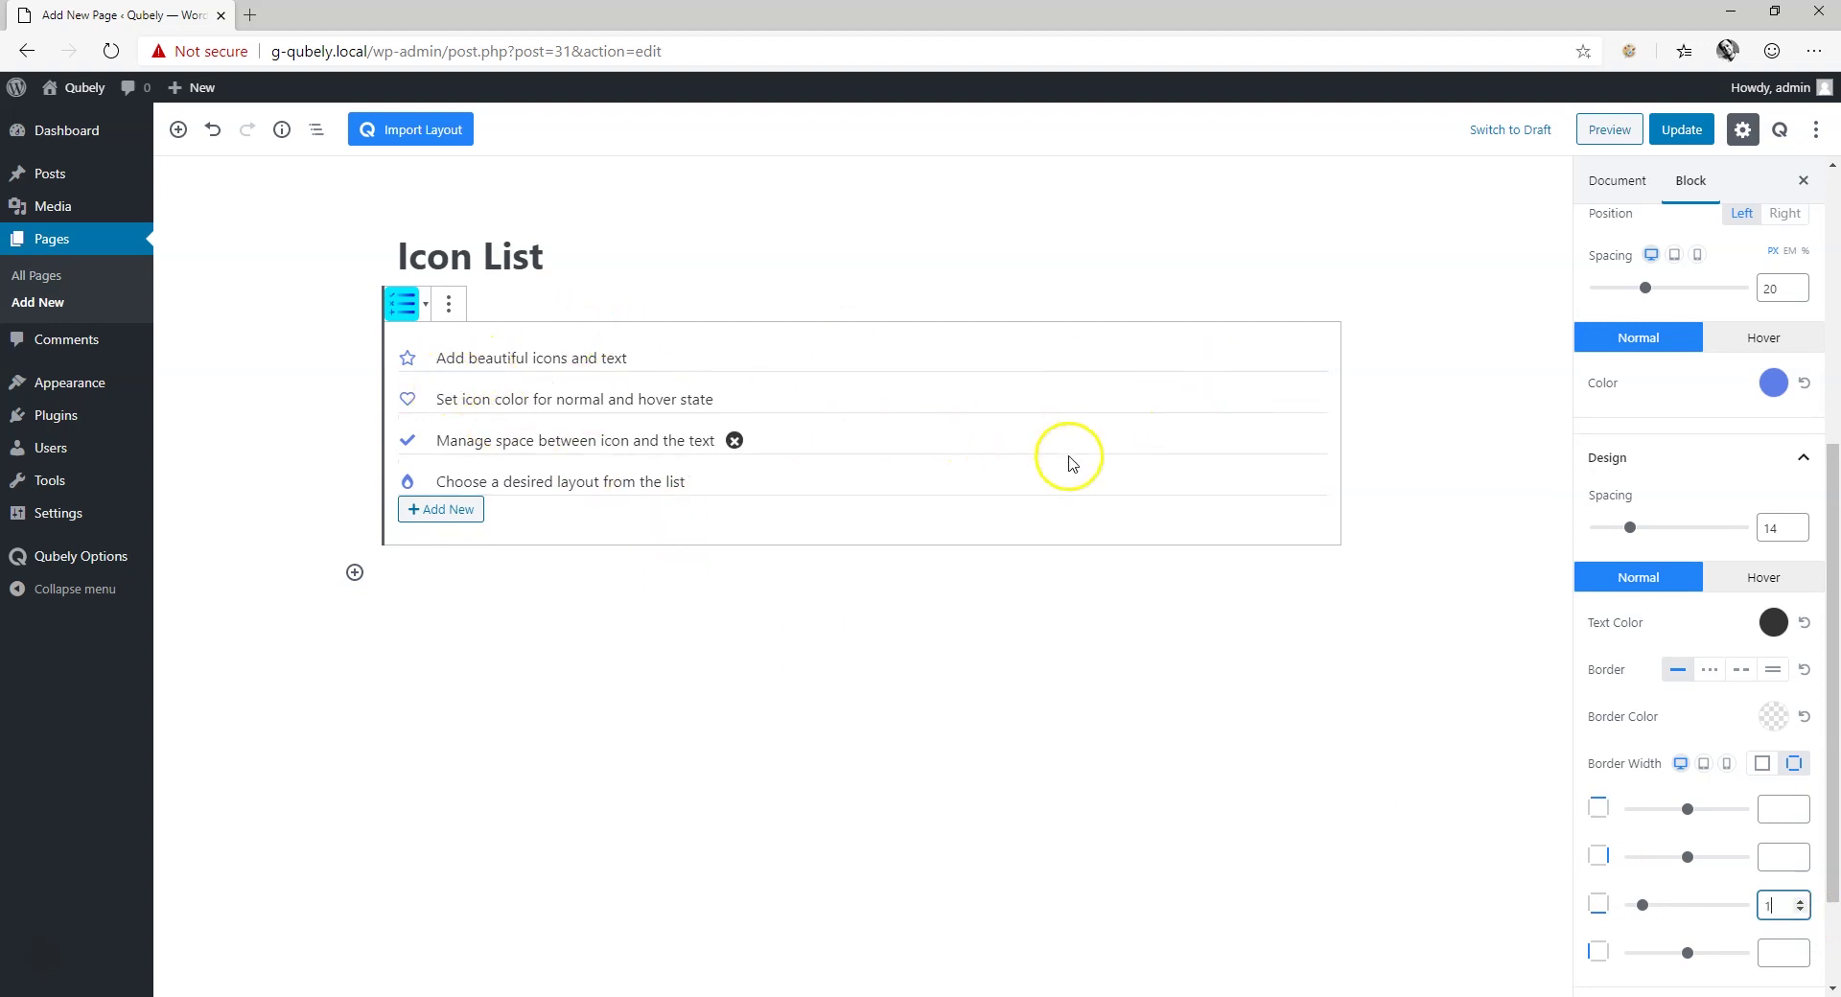
left_click(1801, 904)
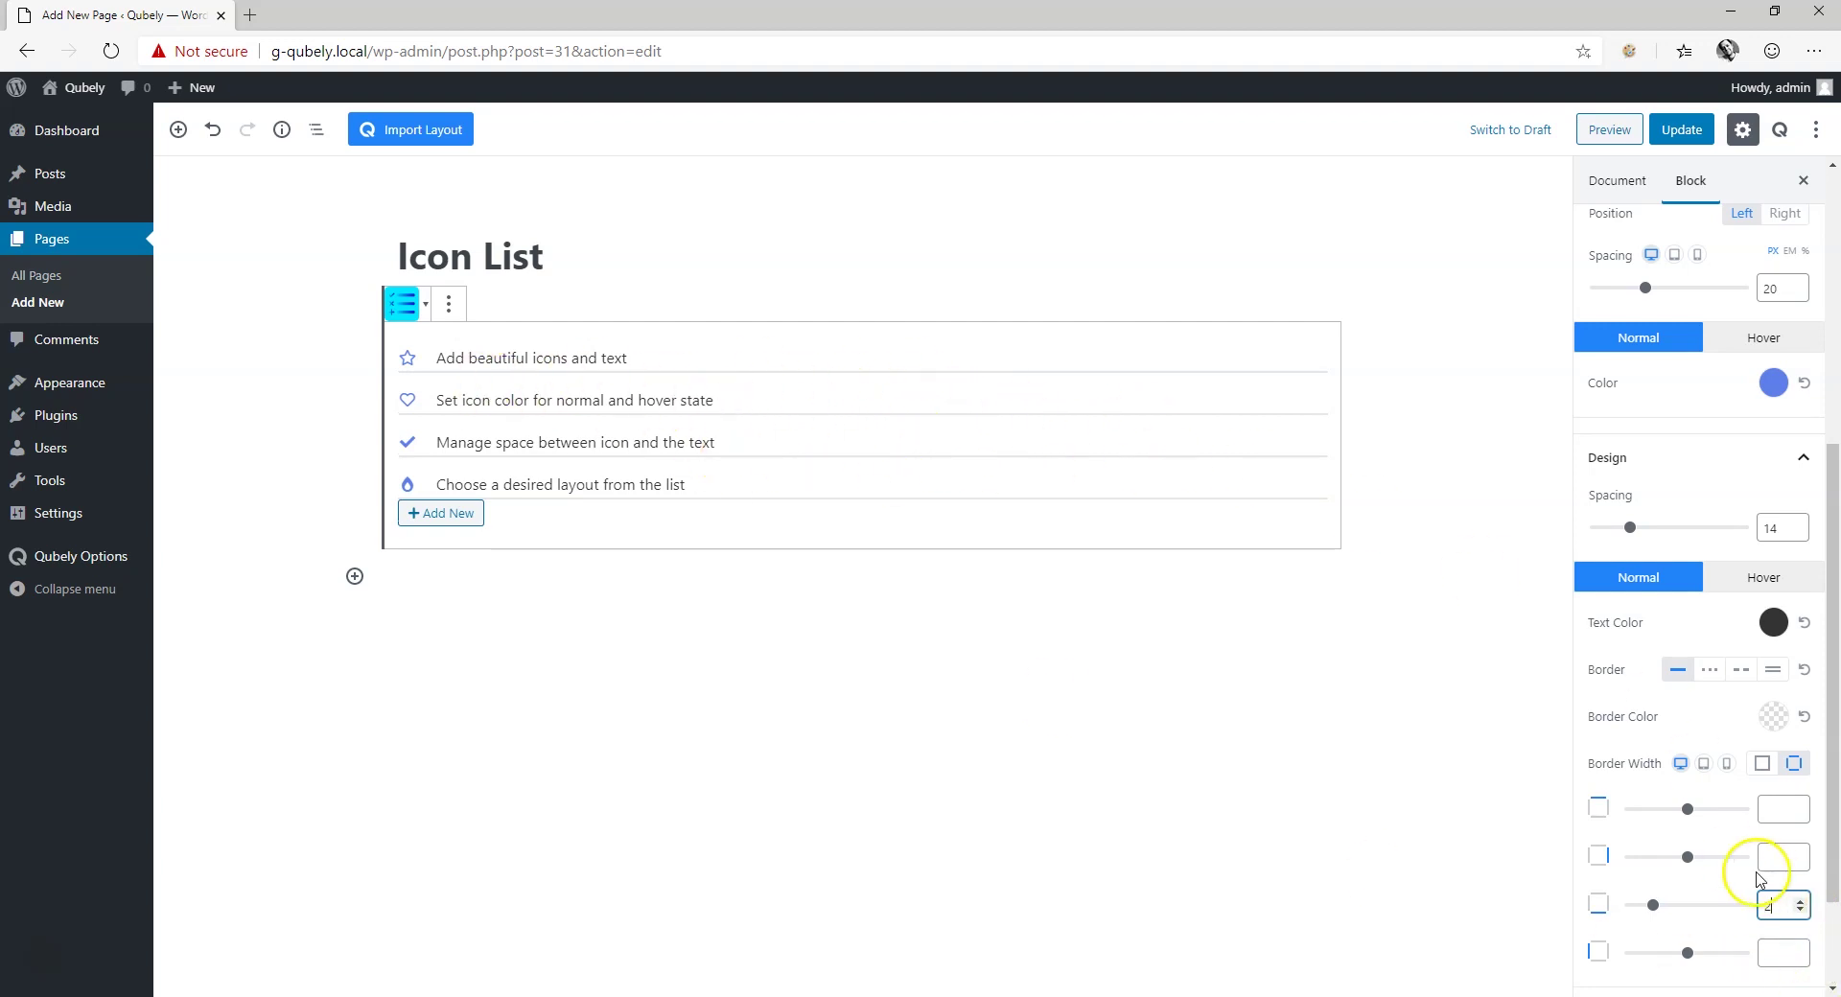
left_click(1765, 765)
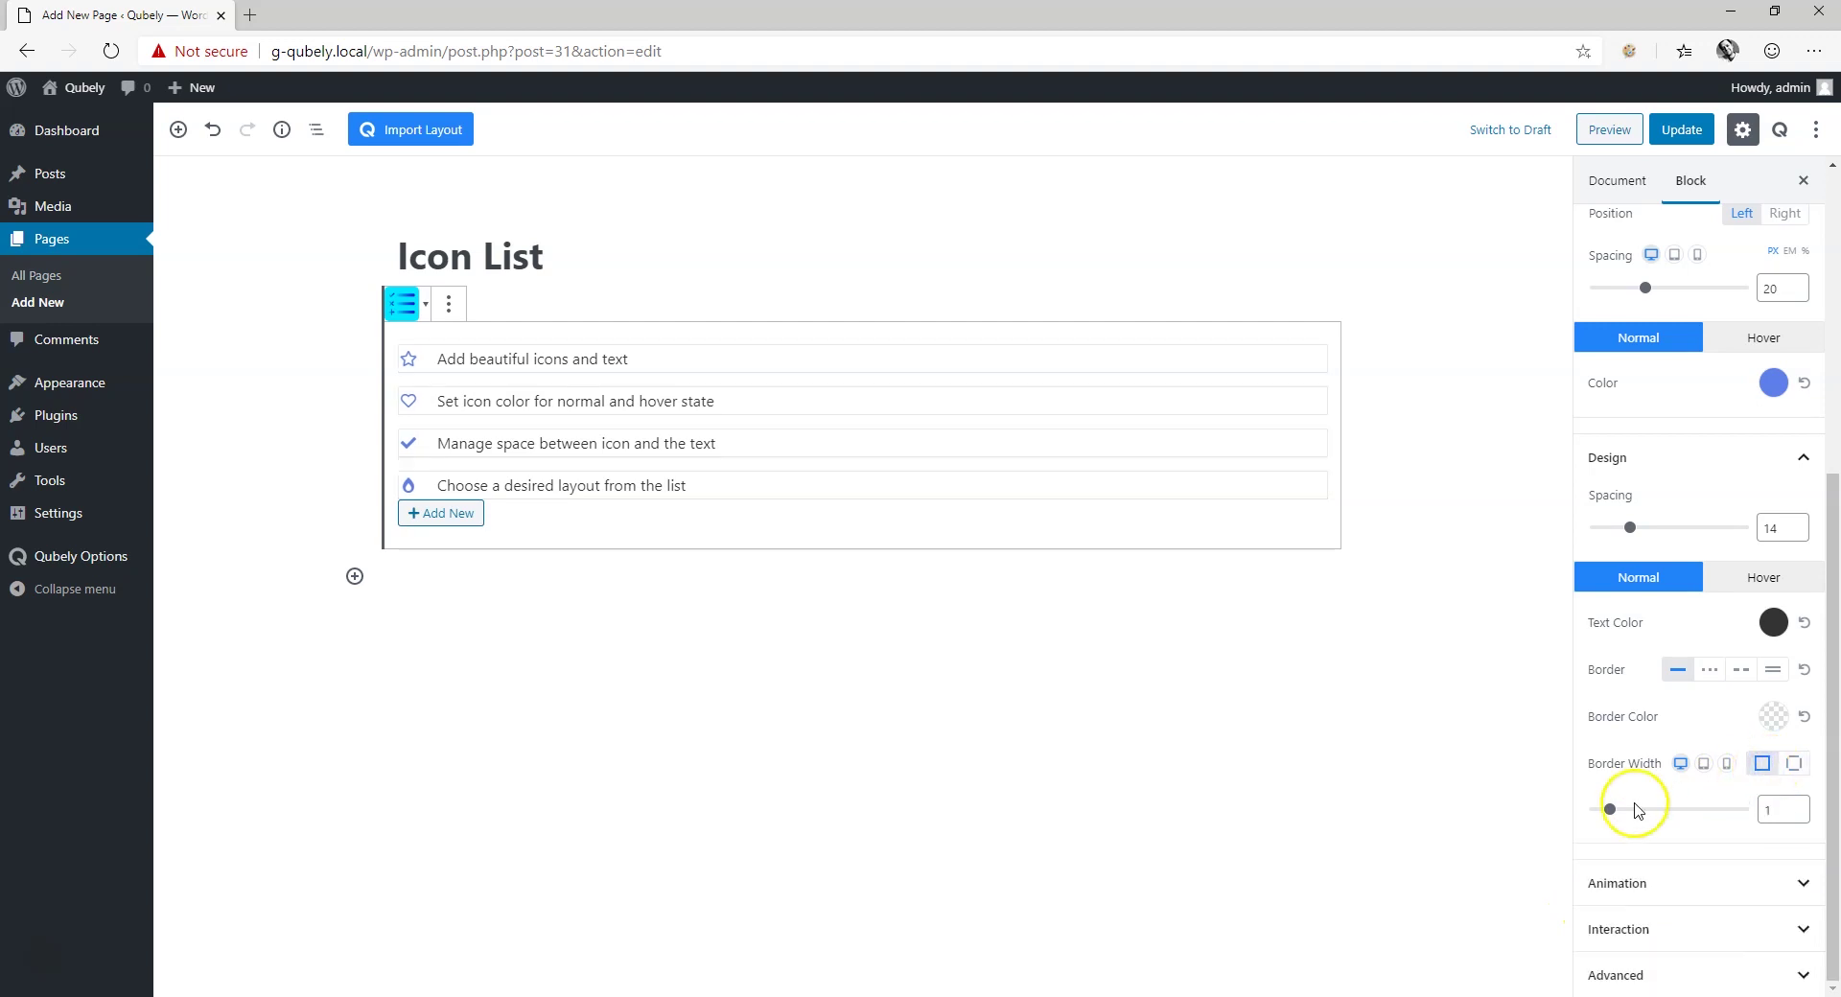
left_click_drag(1635, 810, 1570, 813)
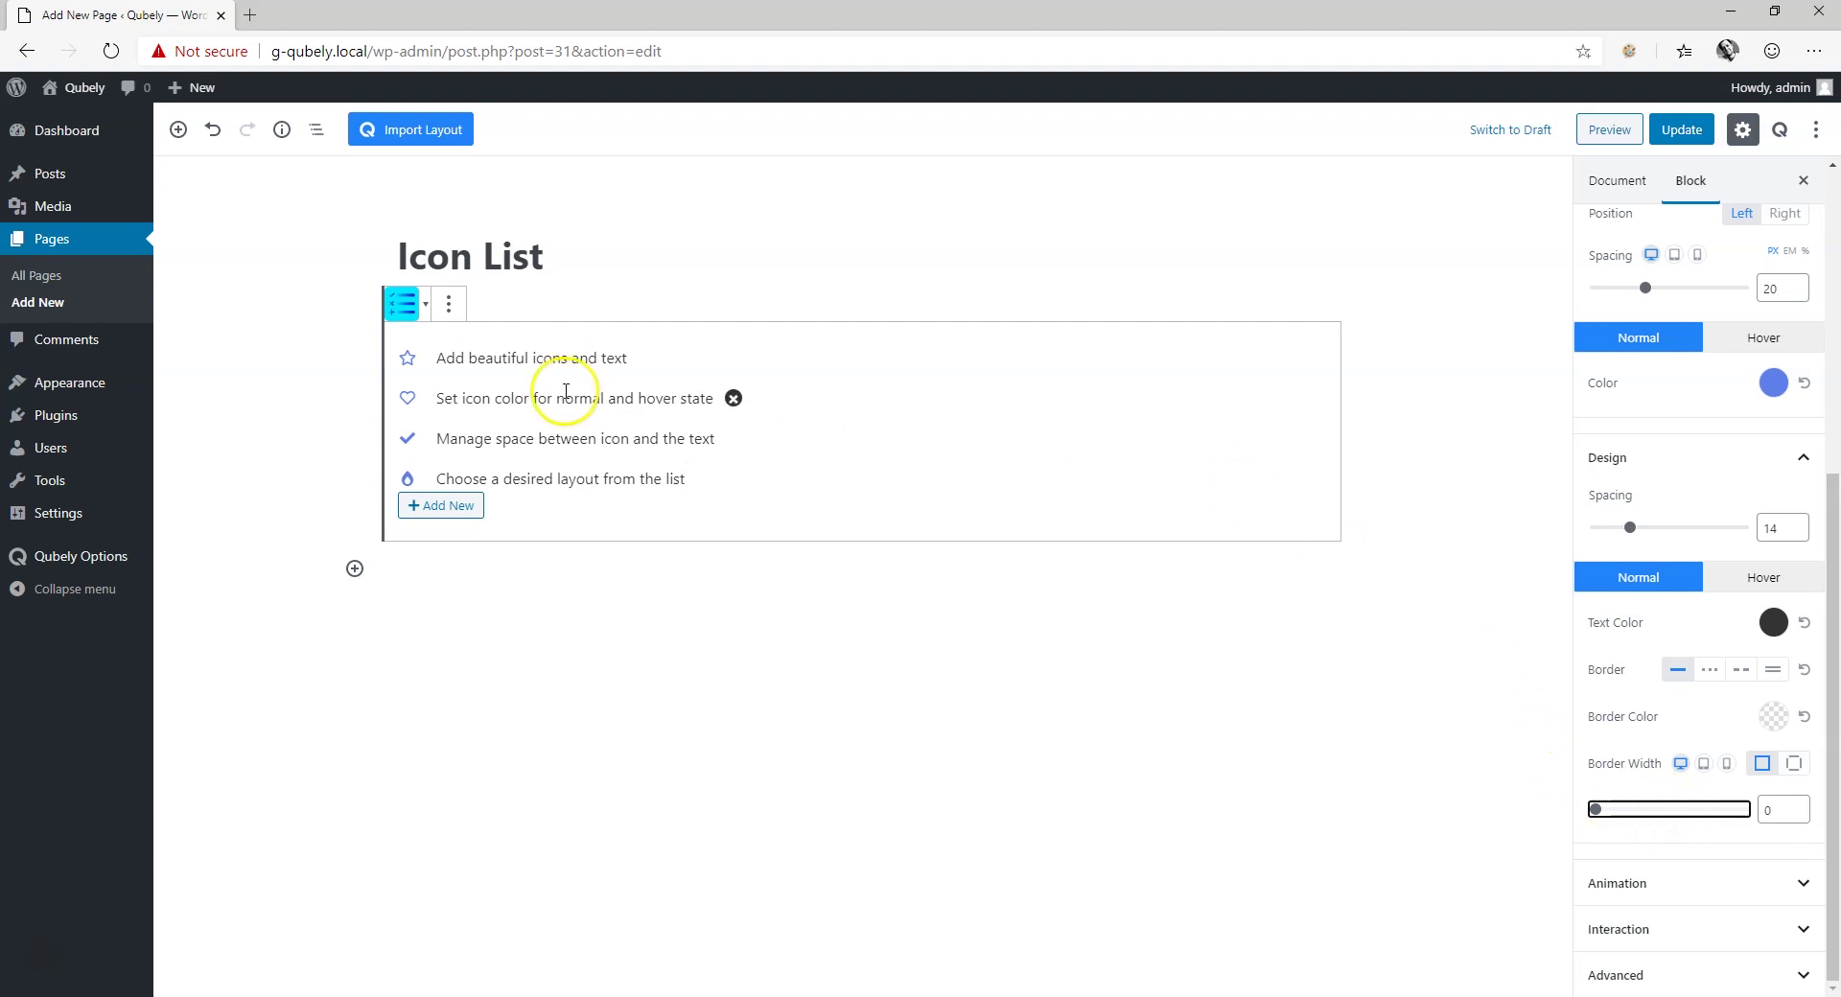
Step: Change the first row's text to 'This is my icon list' and try Apple icons for it
mouse_move(531, 358)
triple_click(496, 360)
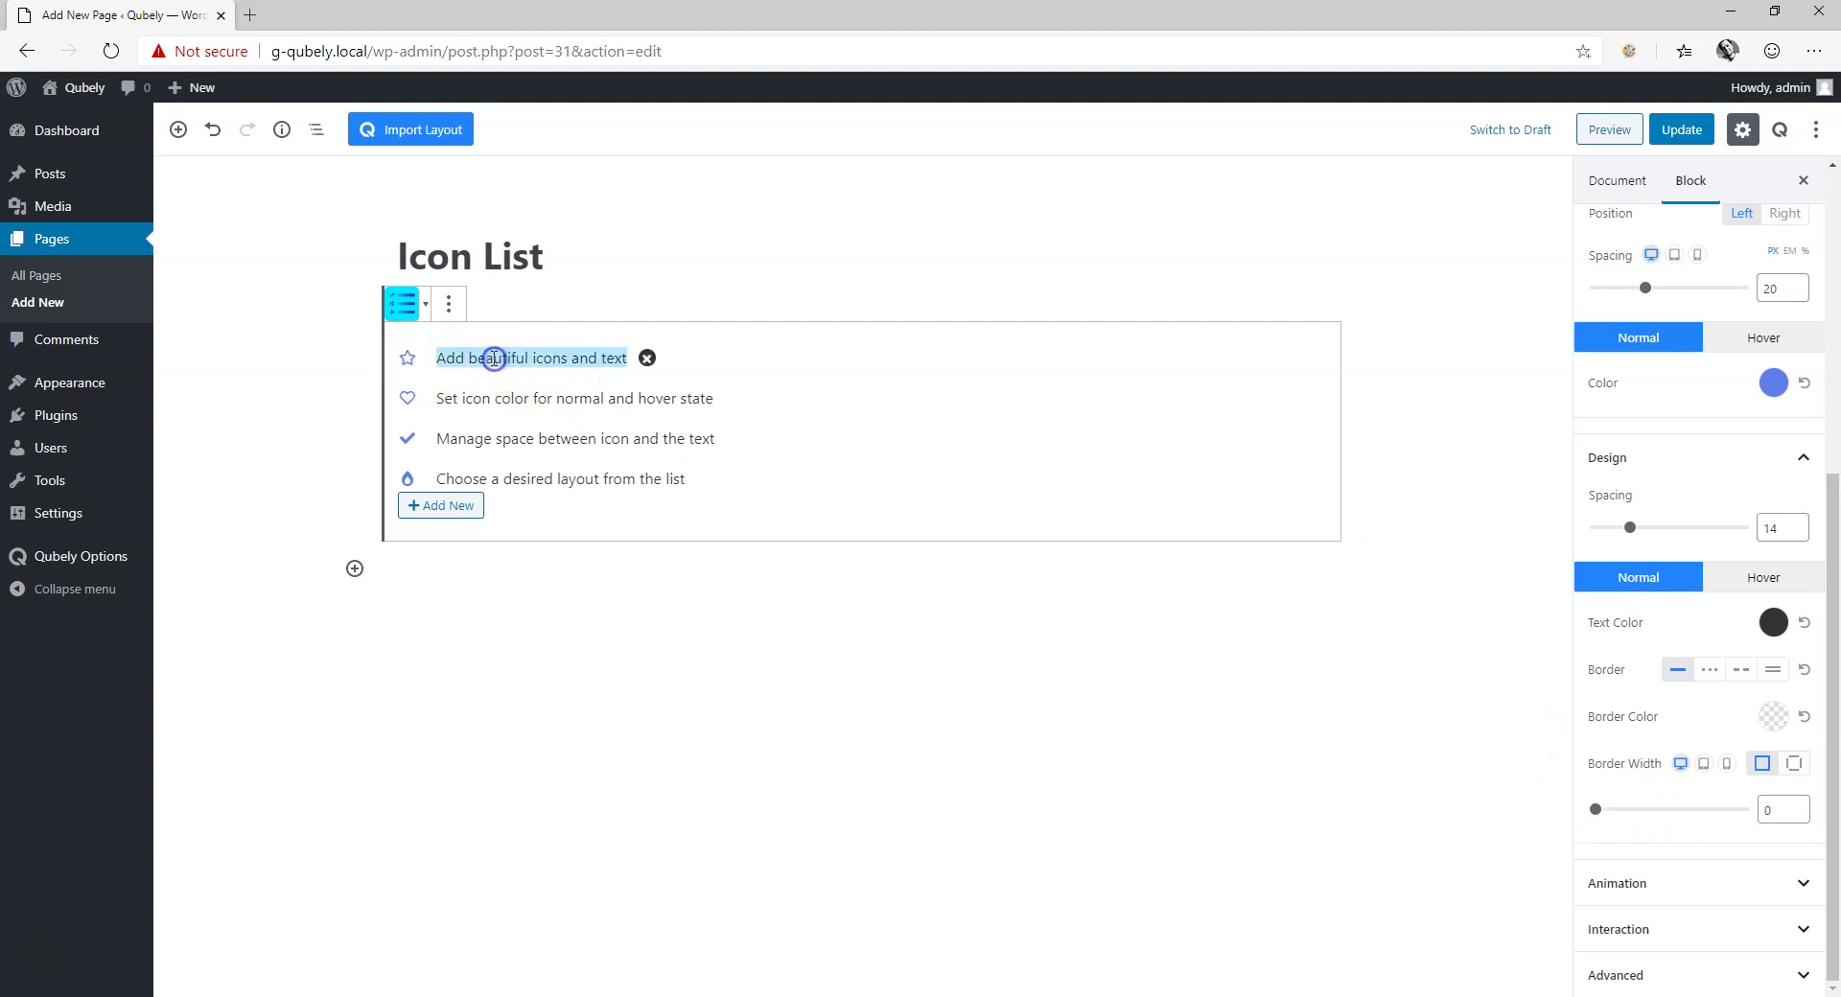
type("This is my icon list")
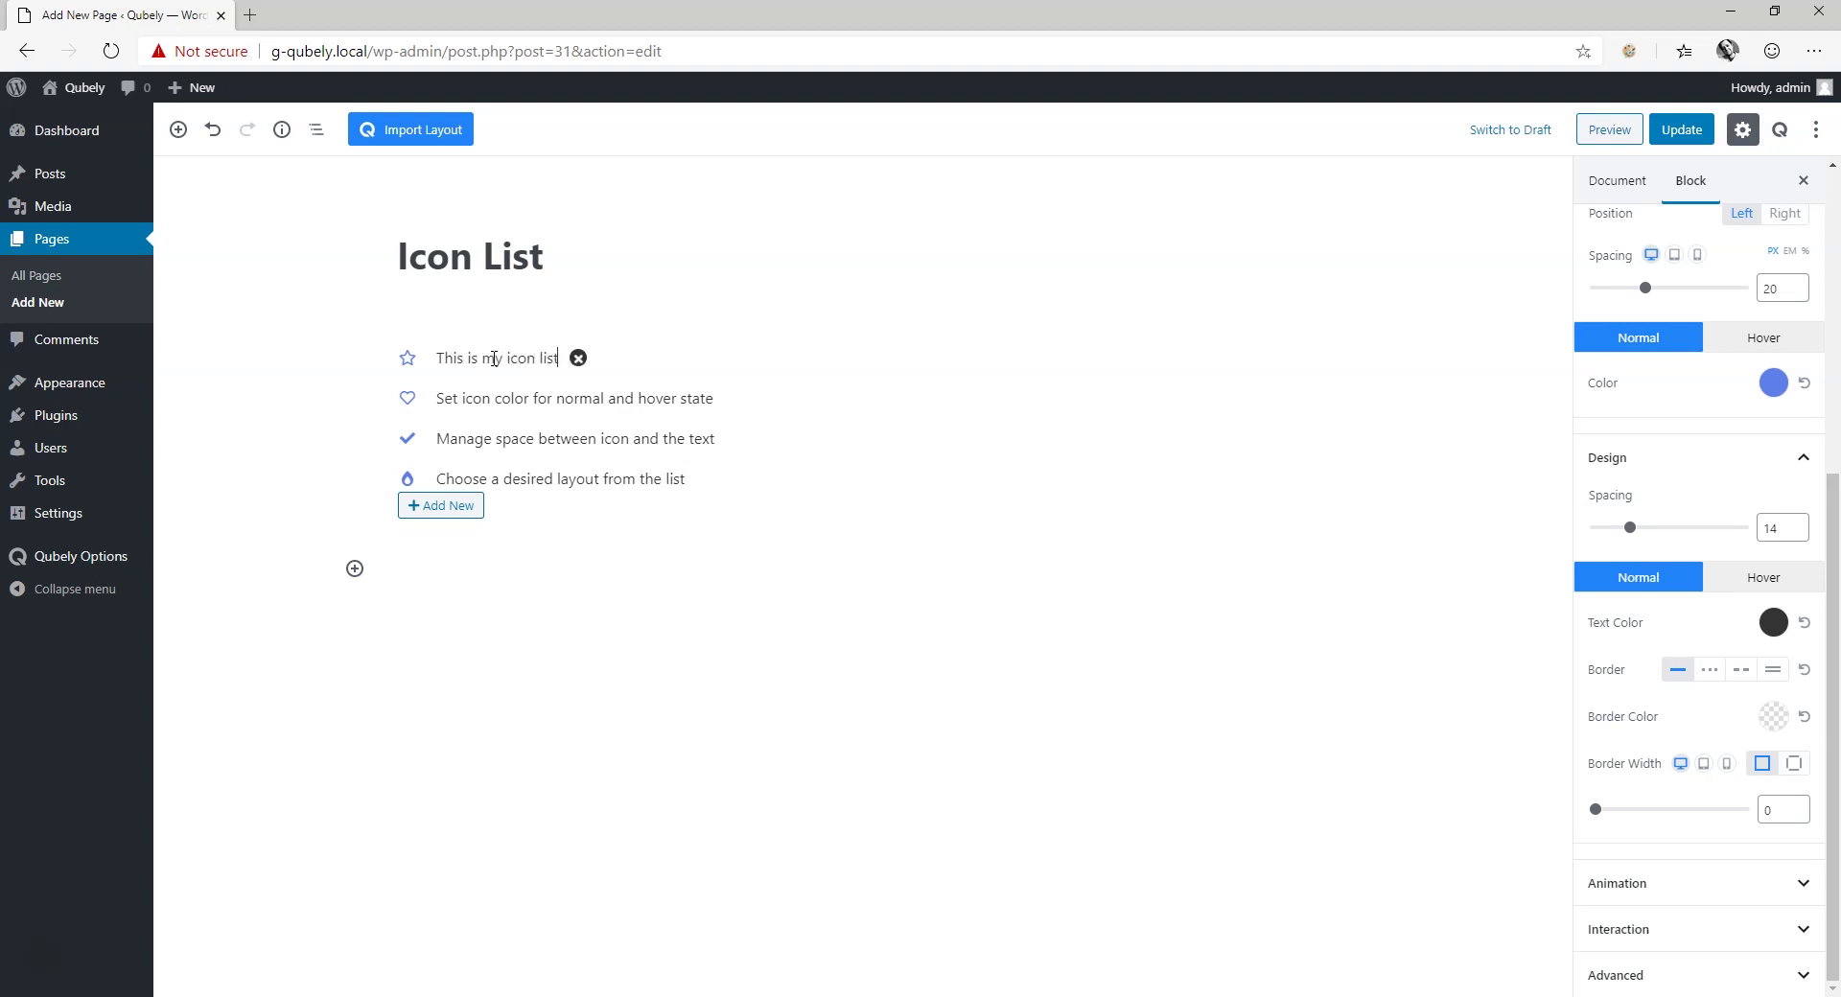
left_click(408, 364)
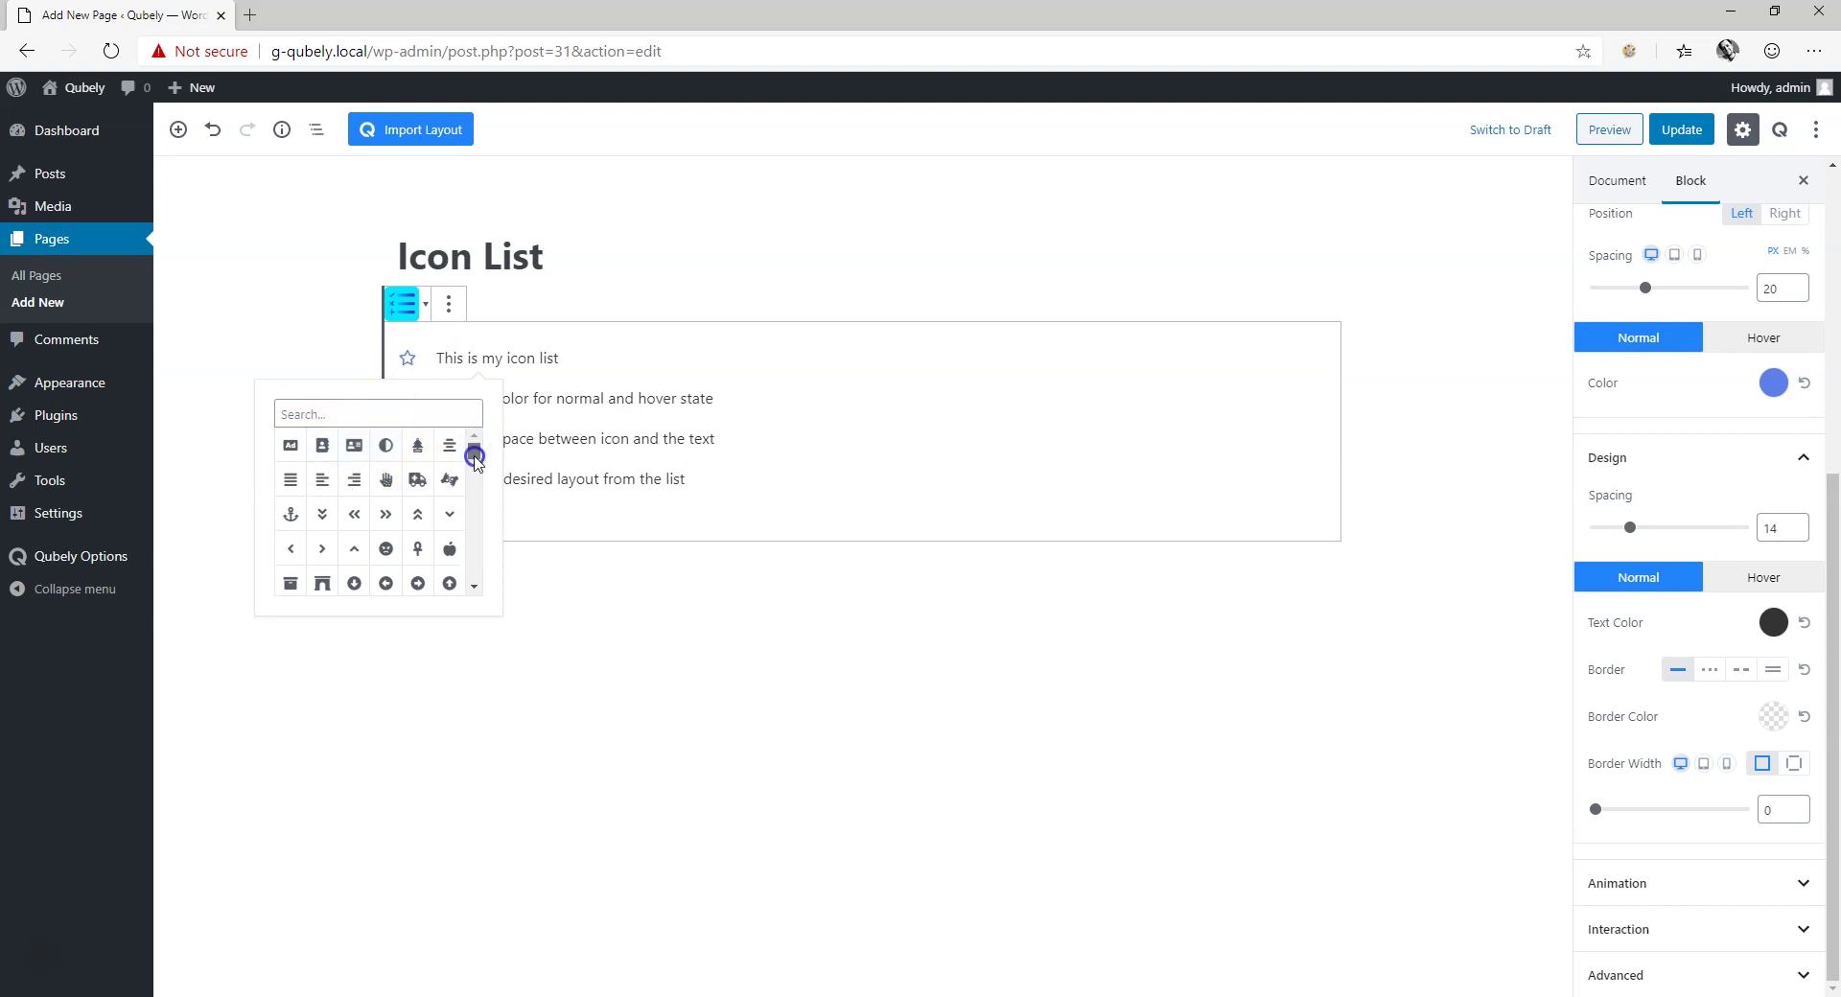
mouse_move(475, 458)
left_mouse_down()
mouse_move(477, 547)
mouse_move(479, 450)
left_mouse_up()
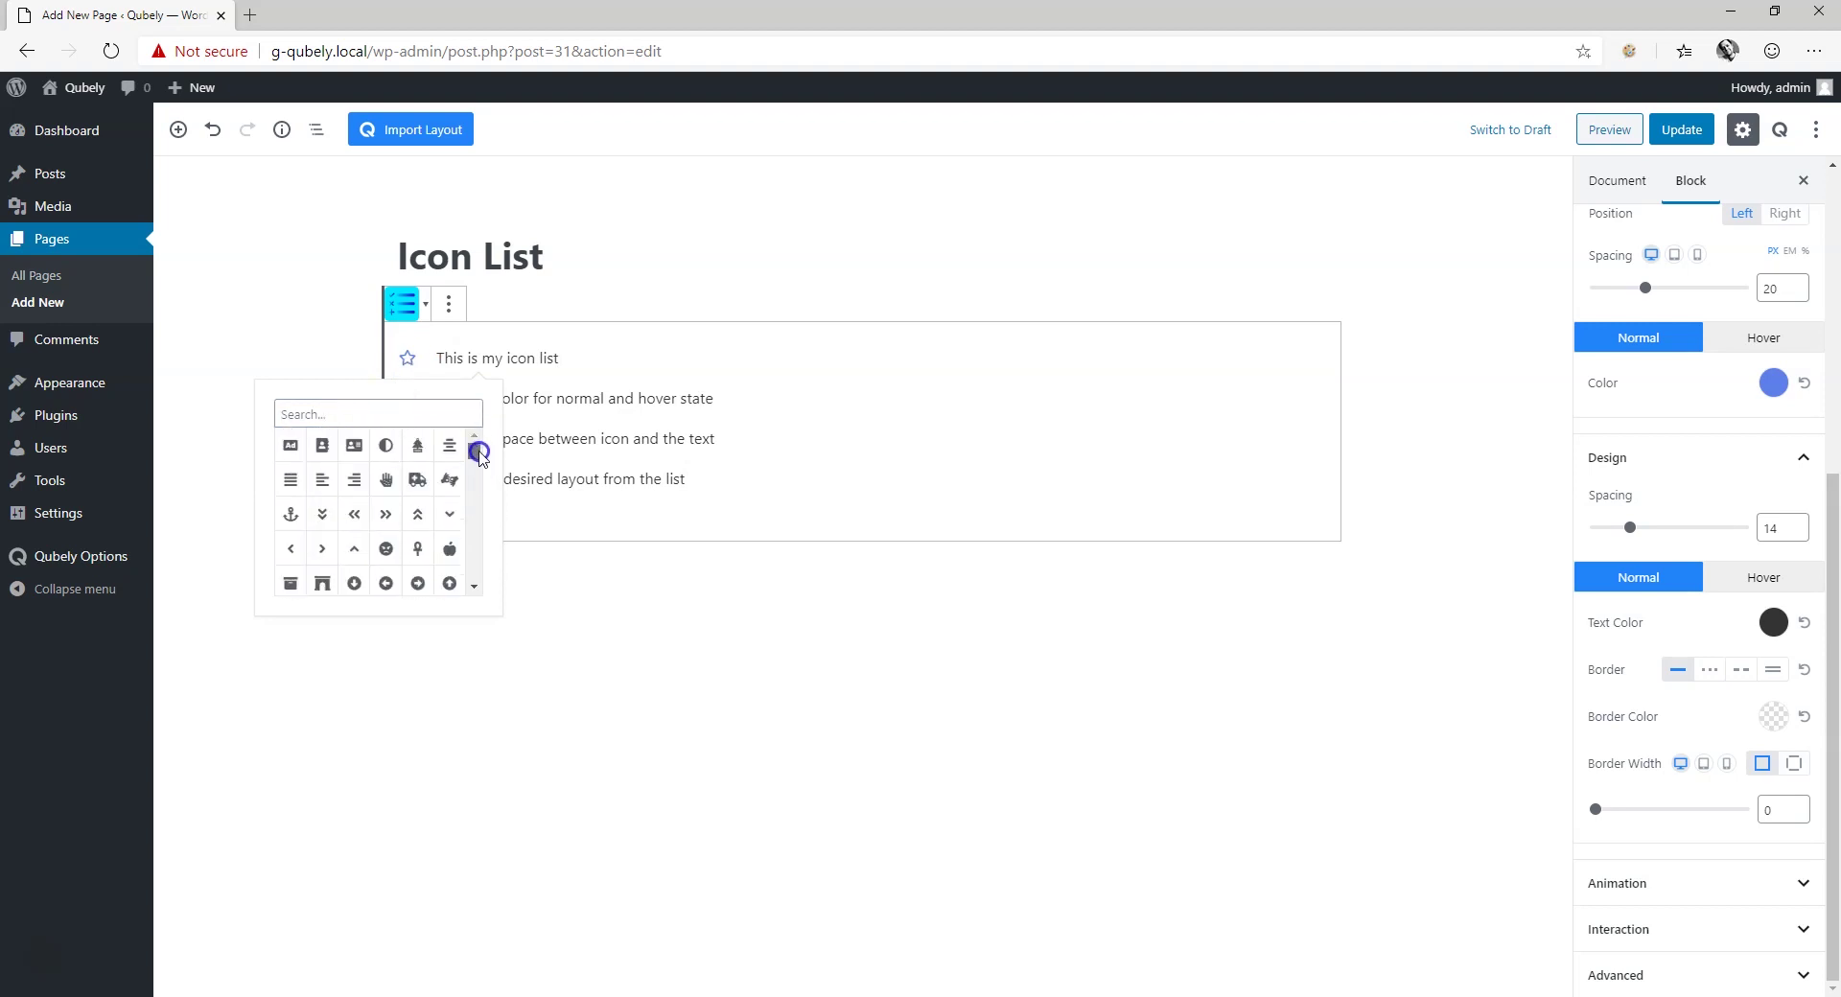
left_click(429, 415)
type("apple")
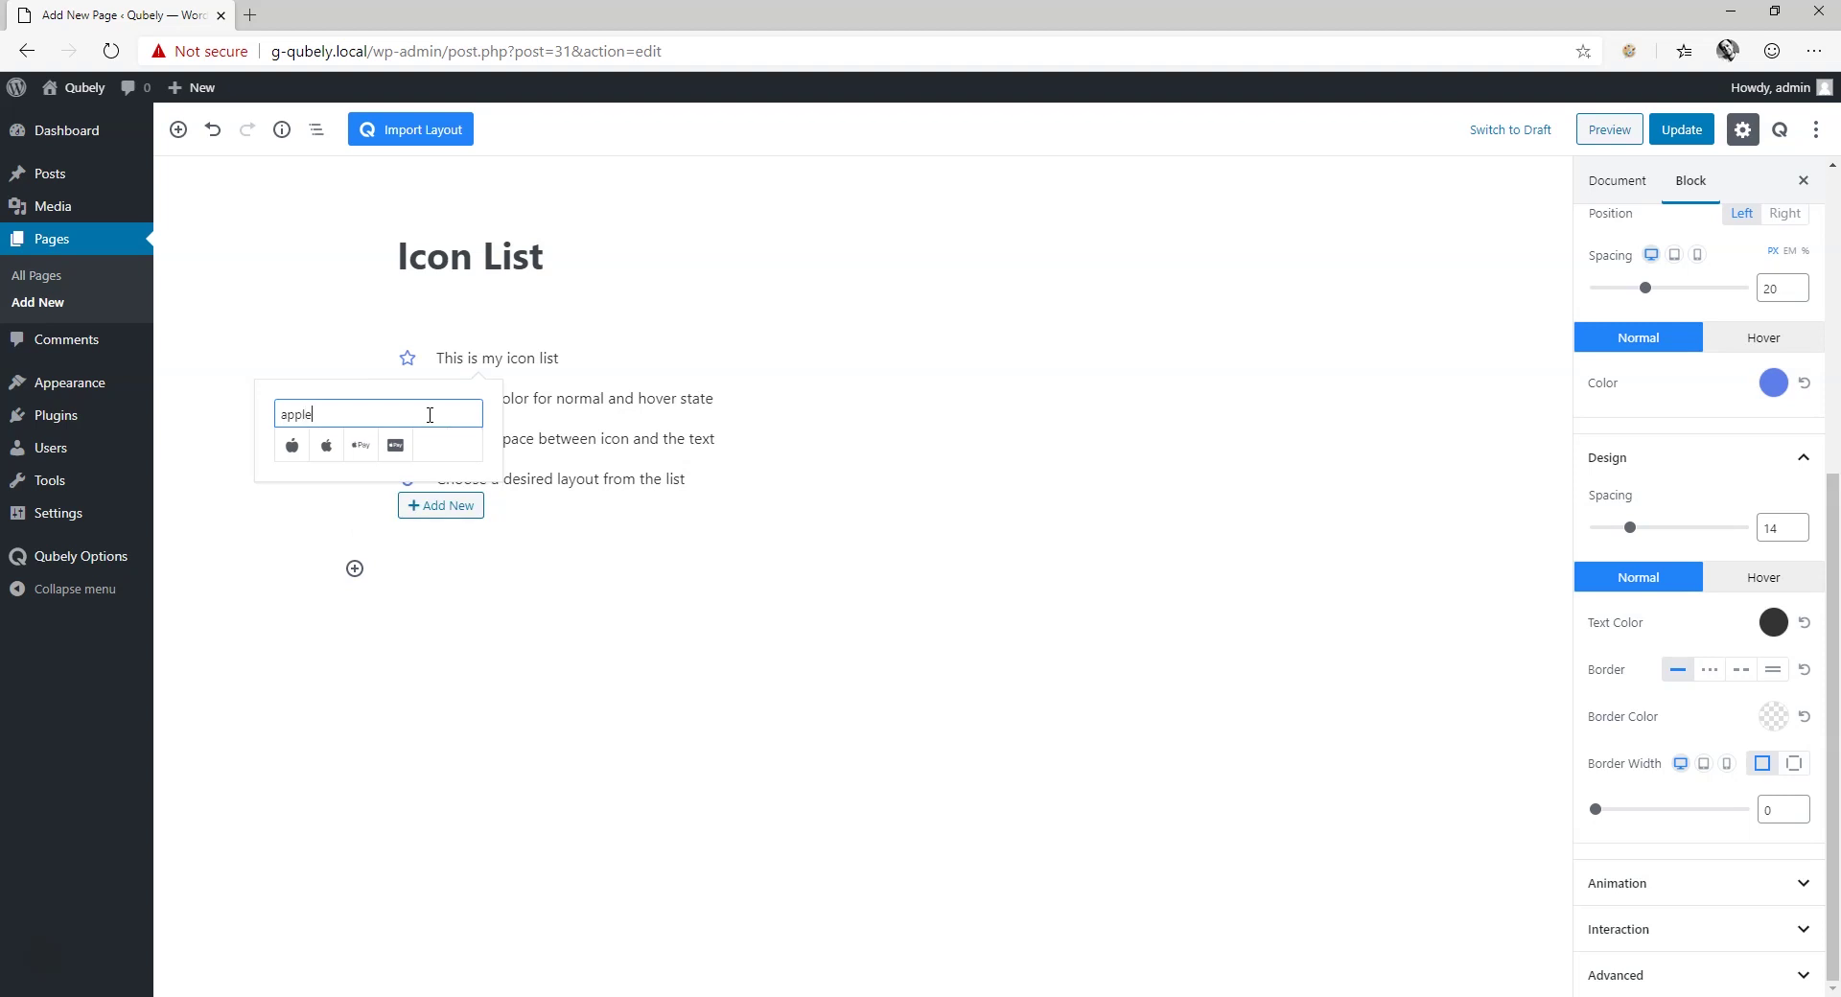
left_click(291, 447)
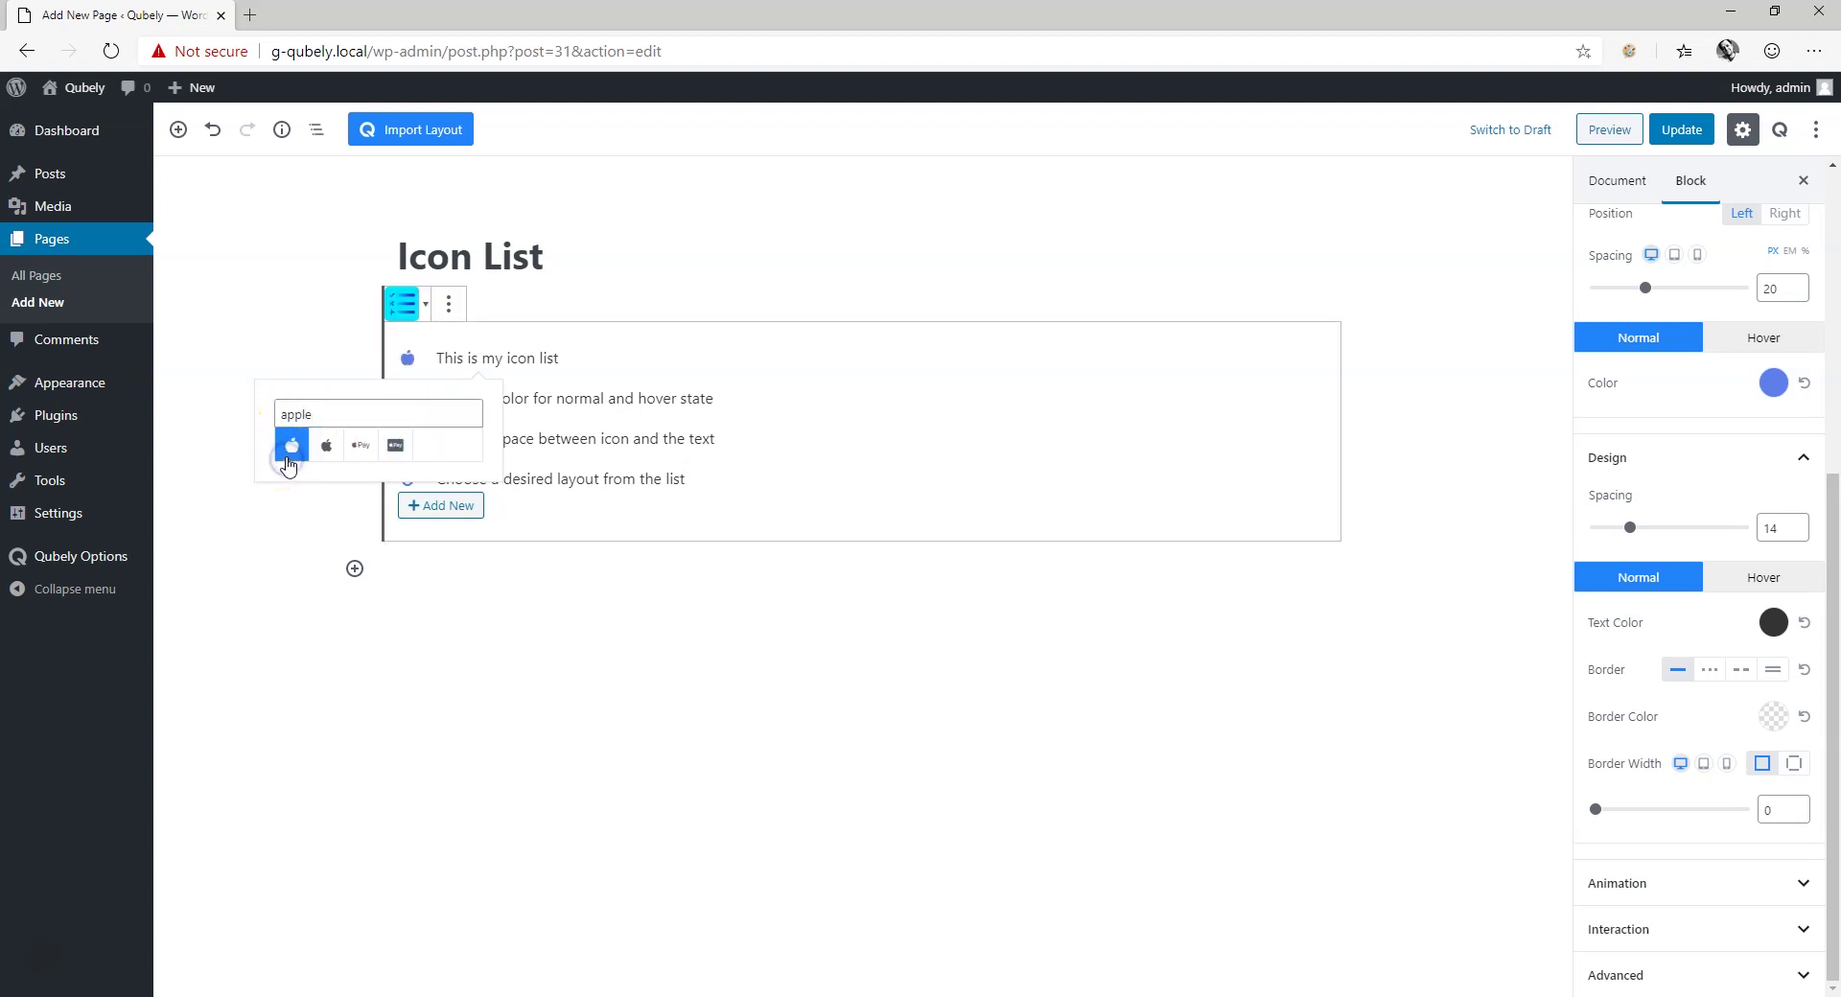
left_click(395, 445)
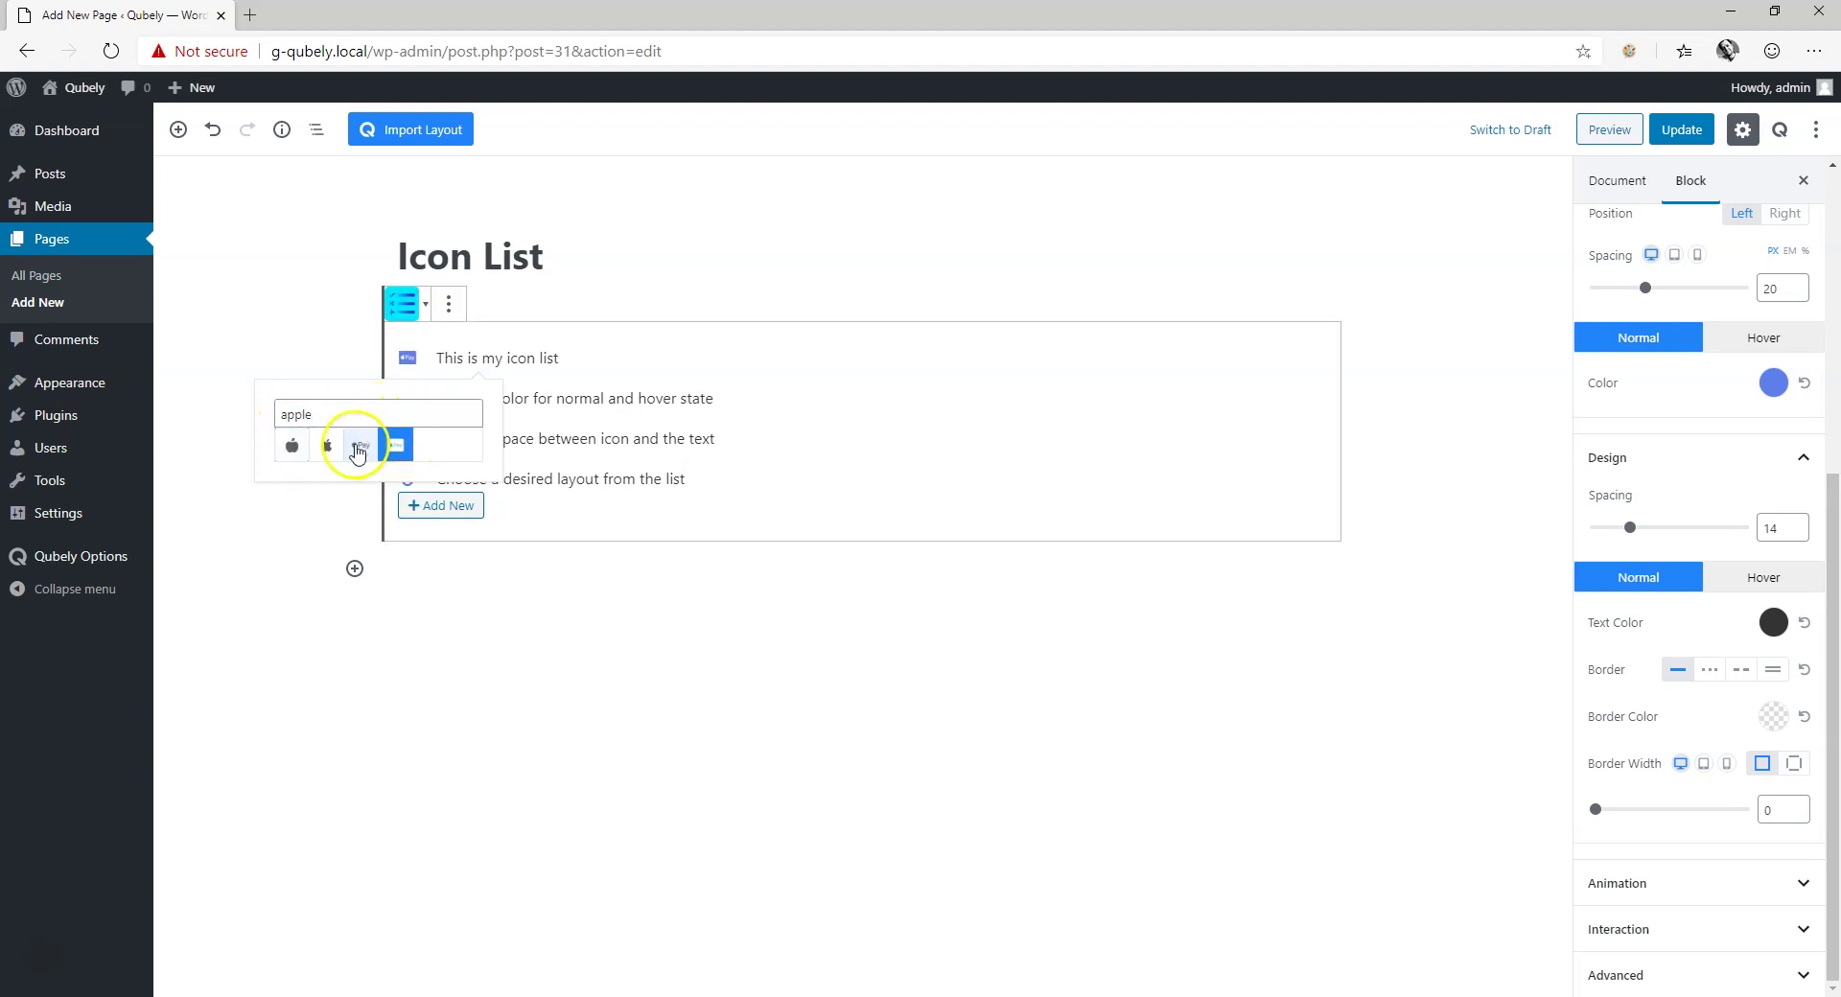
left_click(291, 444)
Step: Search the icons for school, then car, and give the first row a car icon
left_click(222, 405)
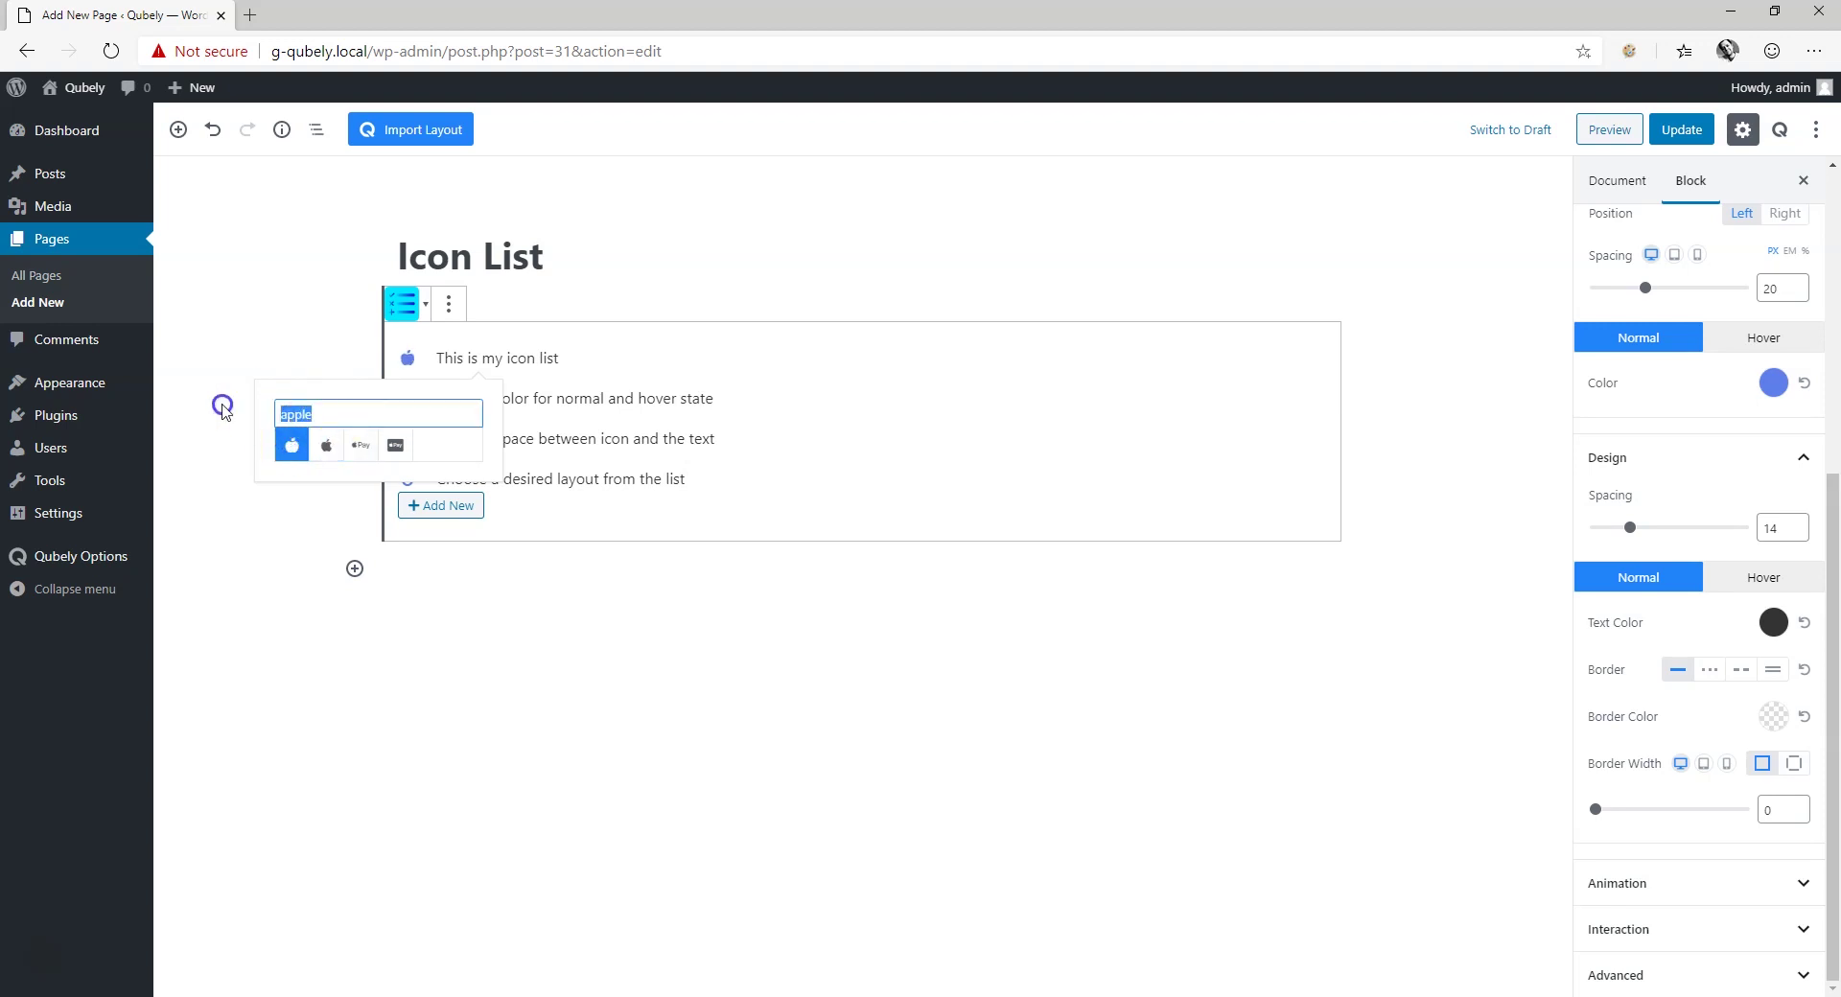
type("school")
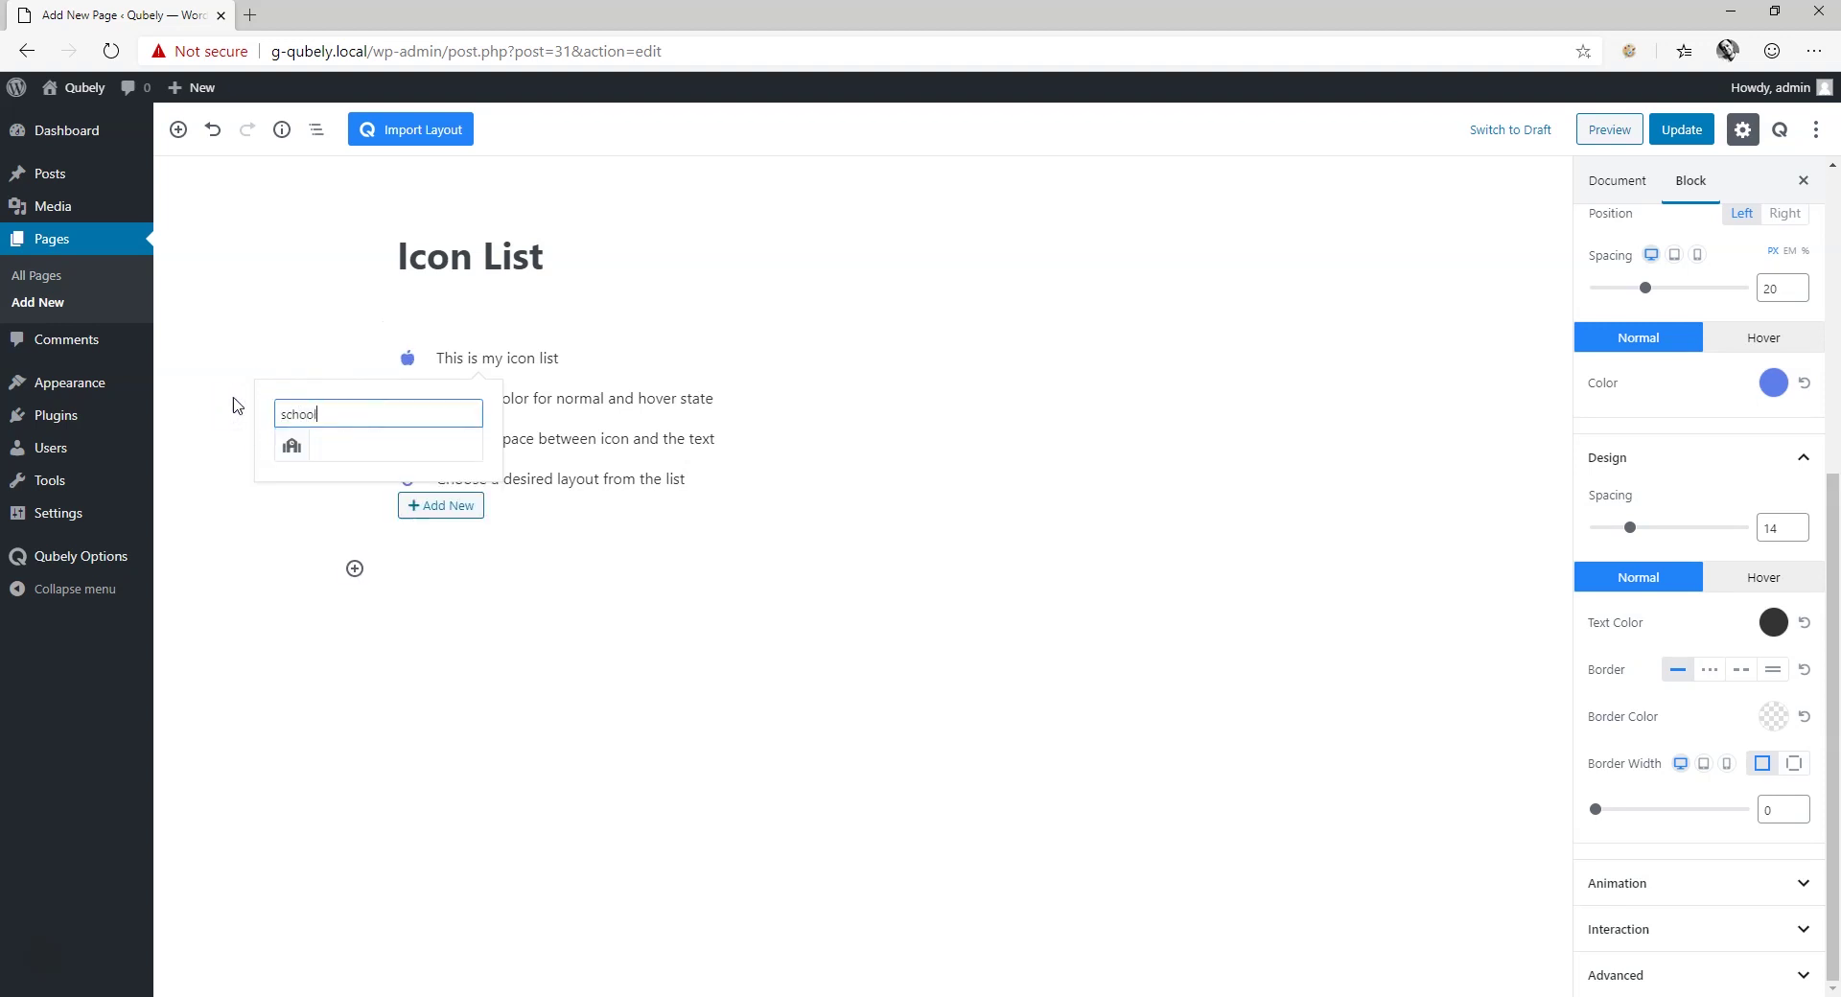
left_click(293, 447)
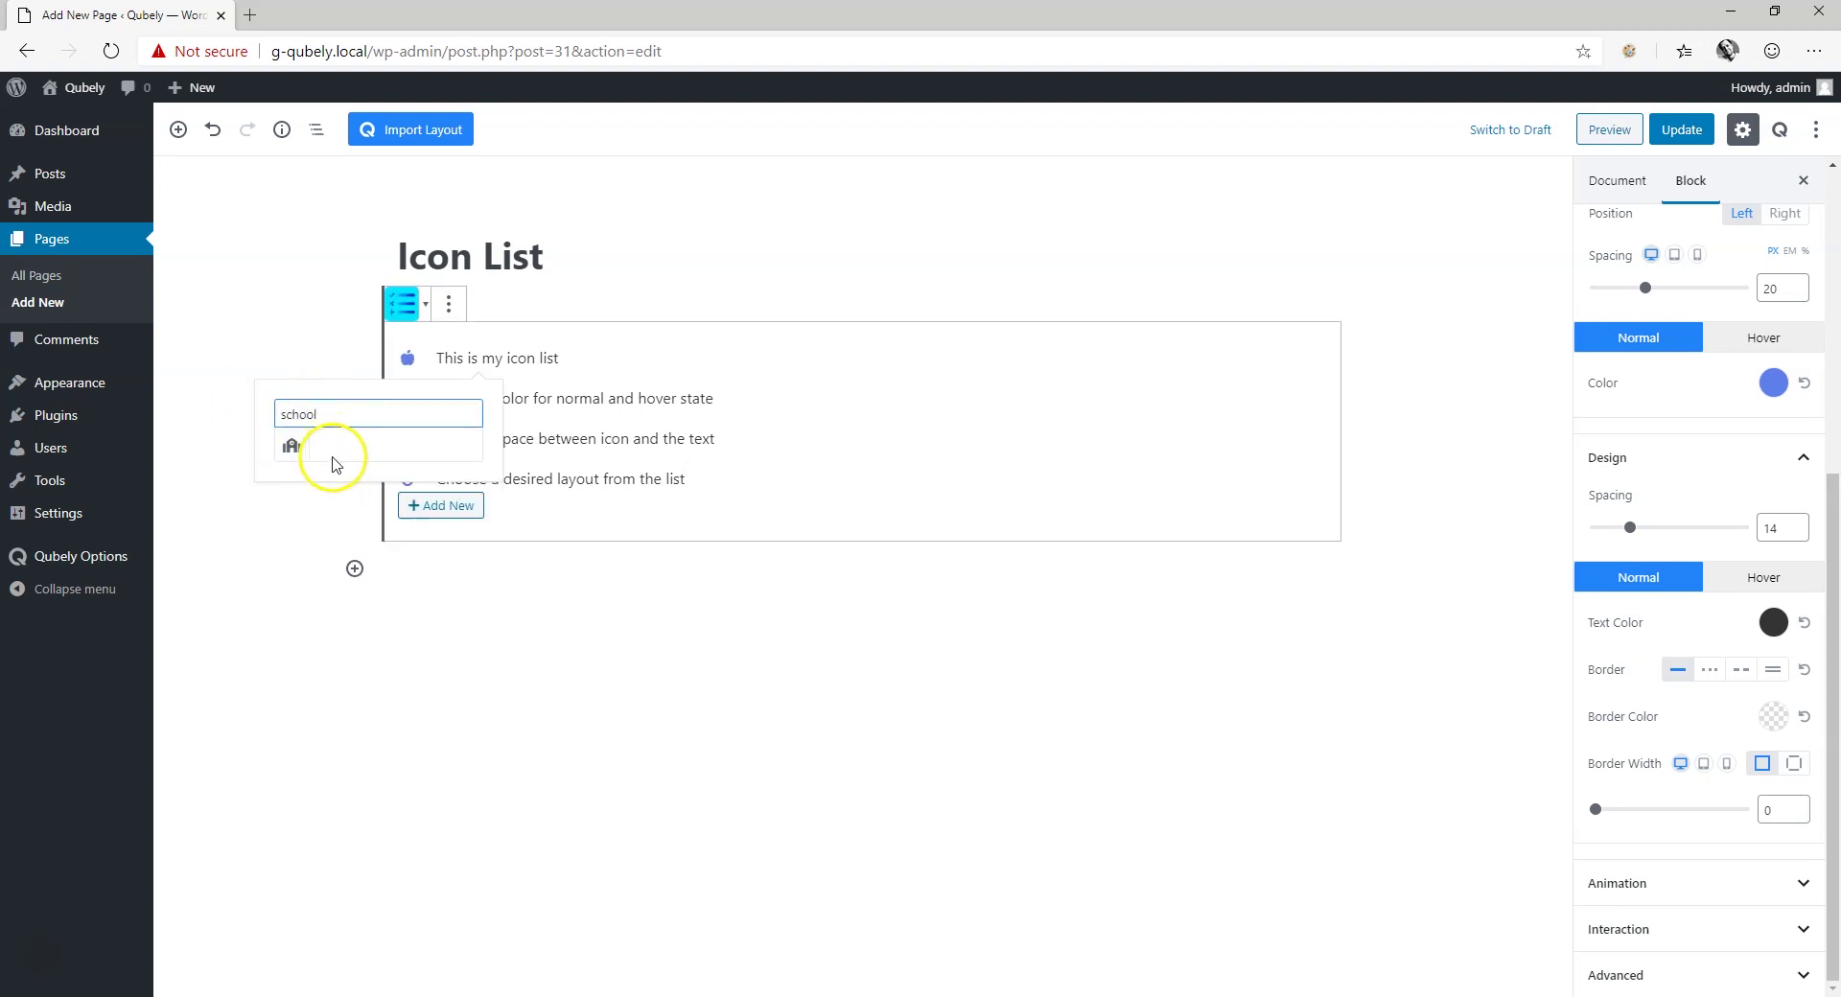
left_click(358, 412)
type("car")
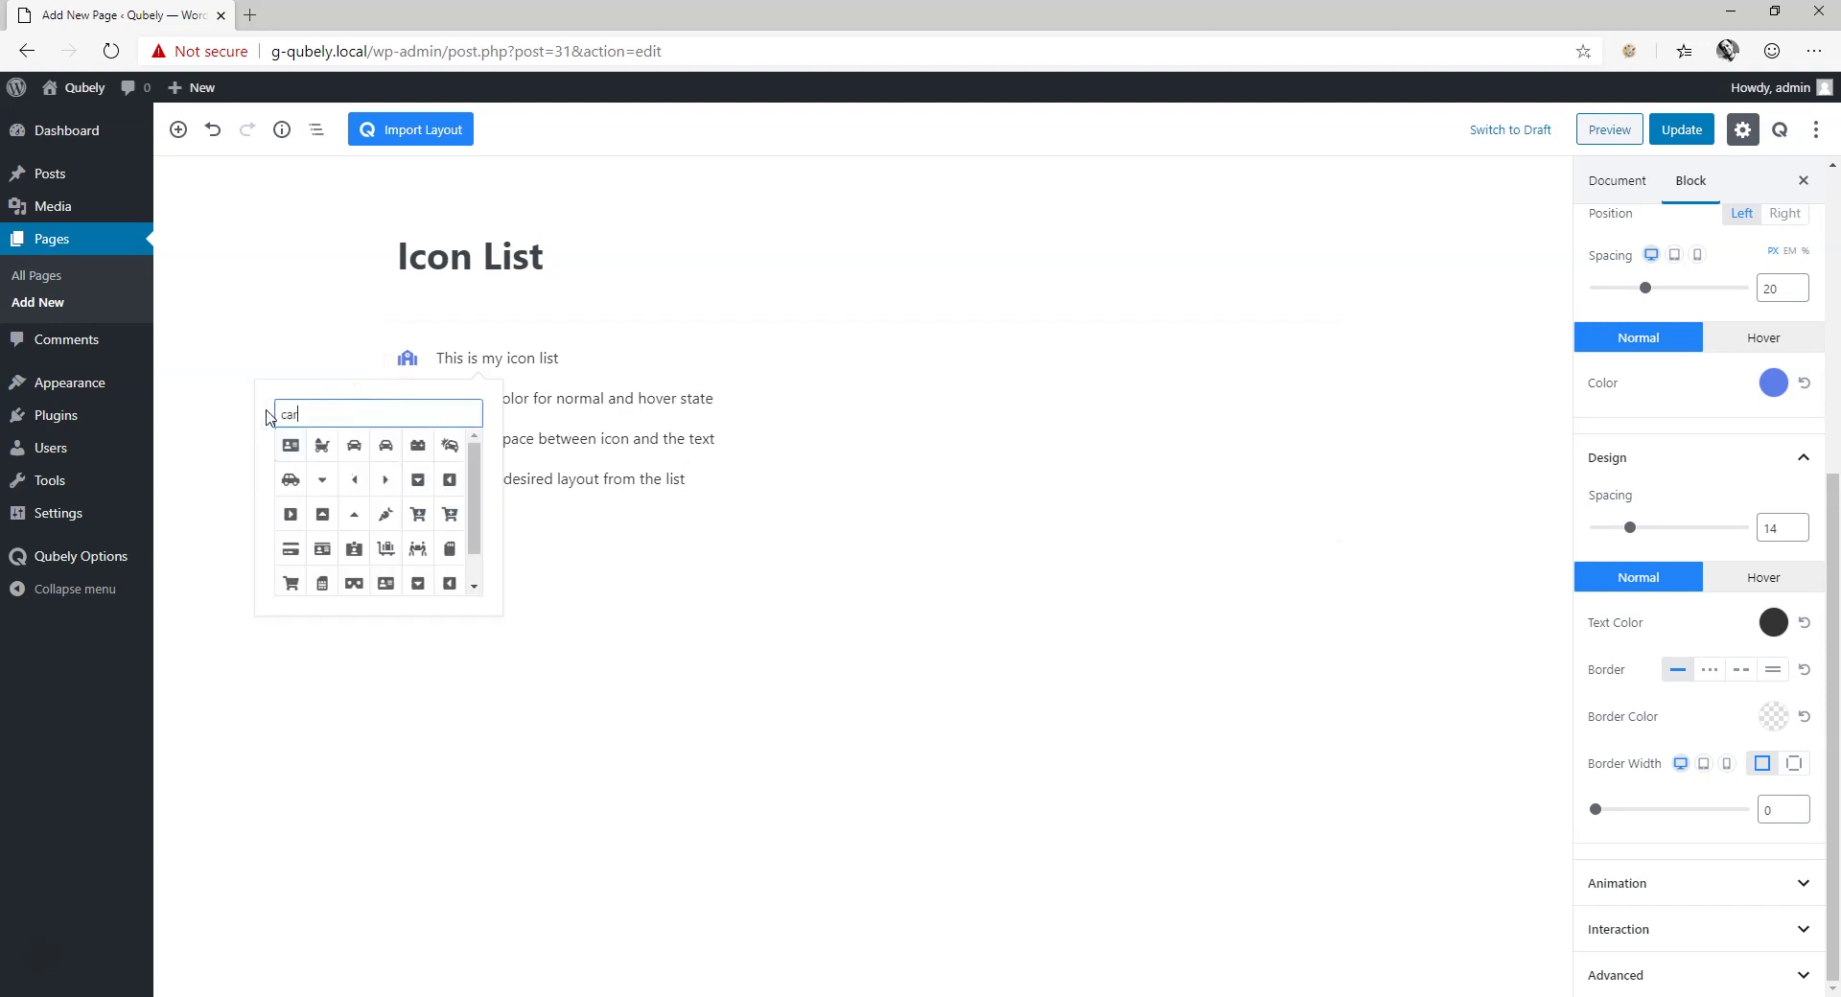
left_click(322, 455)
left_click(360, 420)
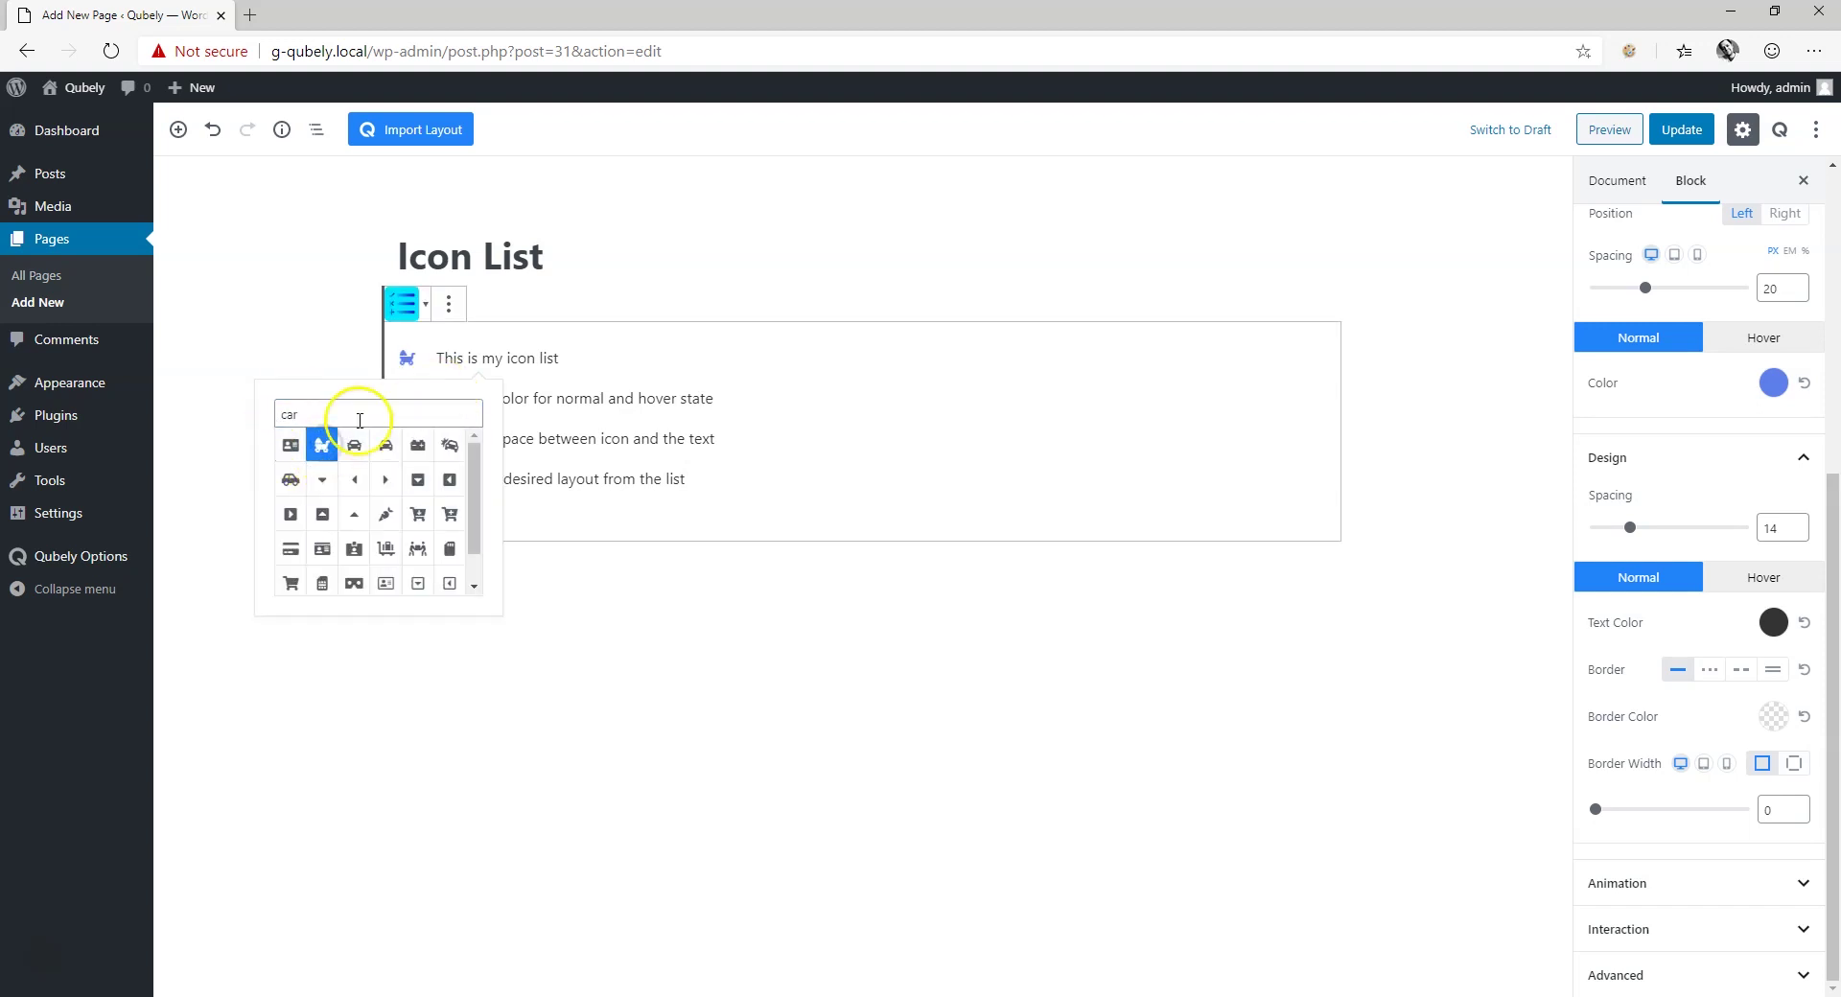
left_click_drag(360, 420, 263, 423)
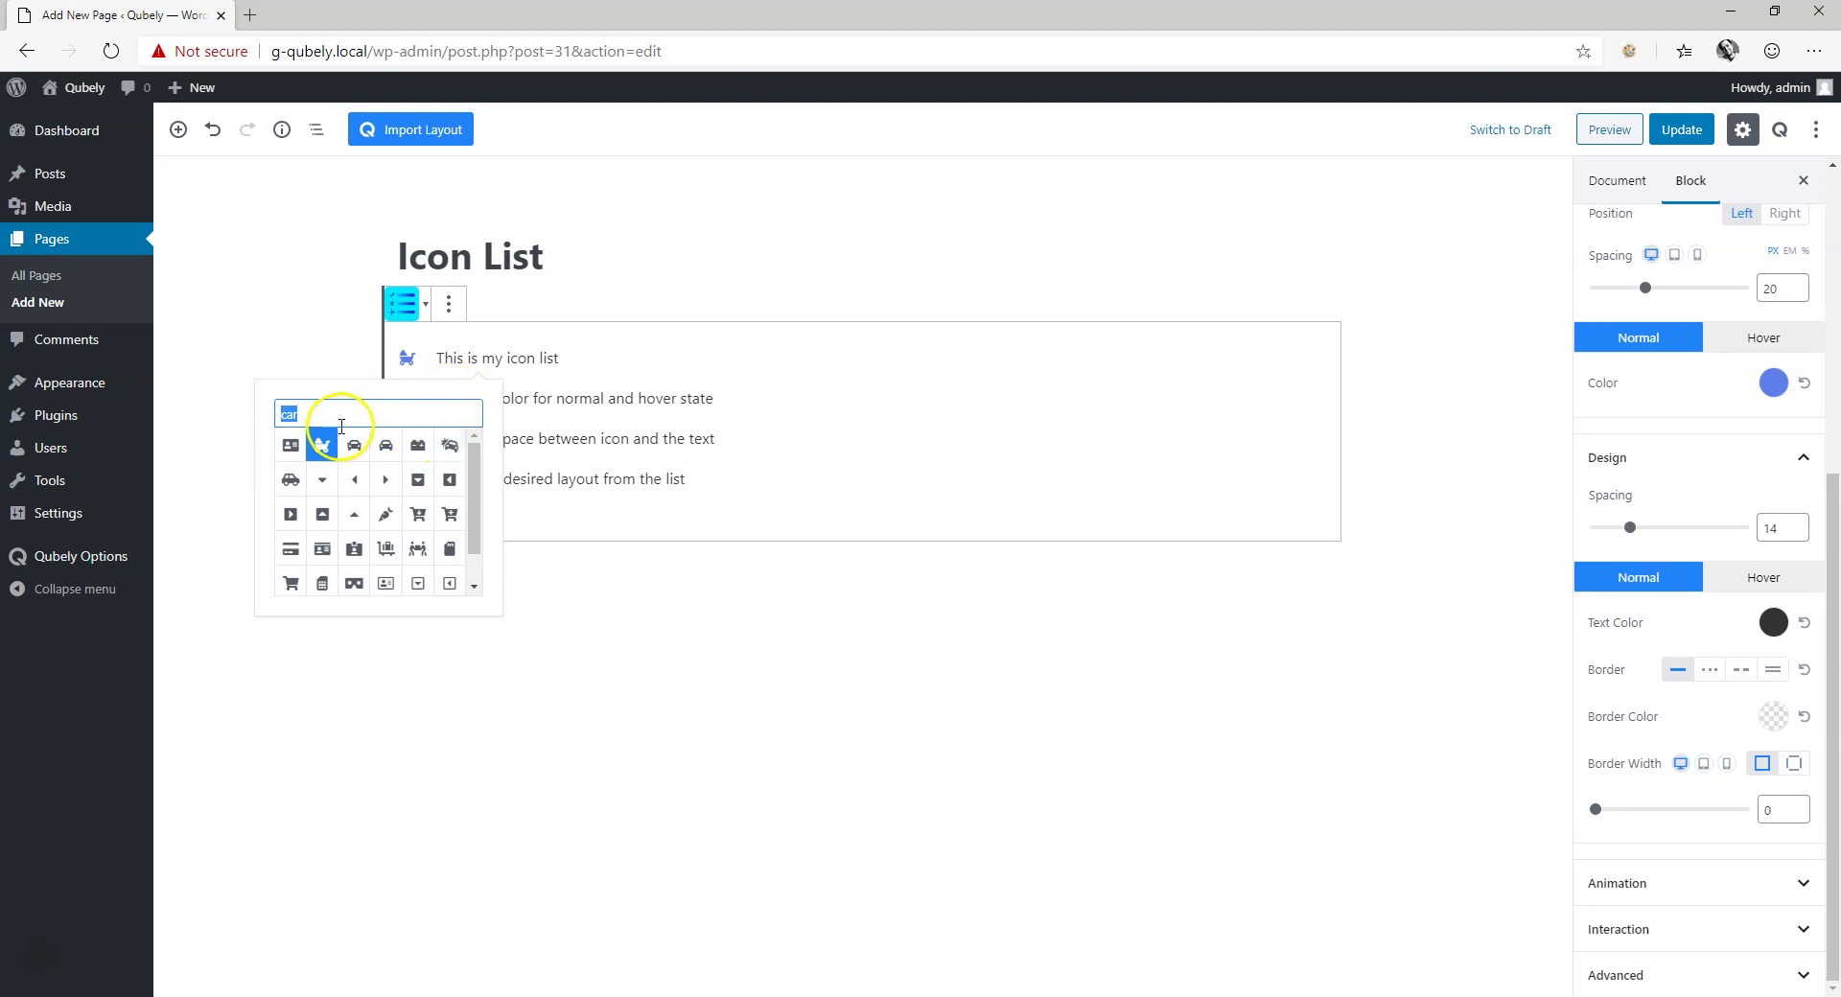
left_click(478, 365)
Step: Replace the second row's text with 'My second row'
triple_click(576, 401)
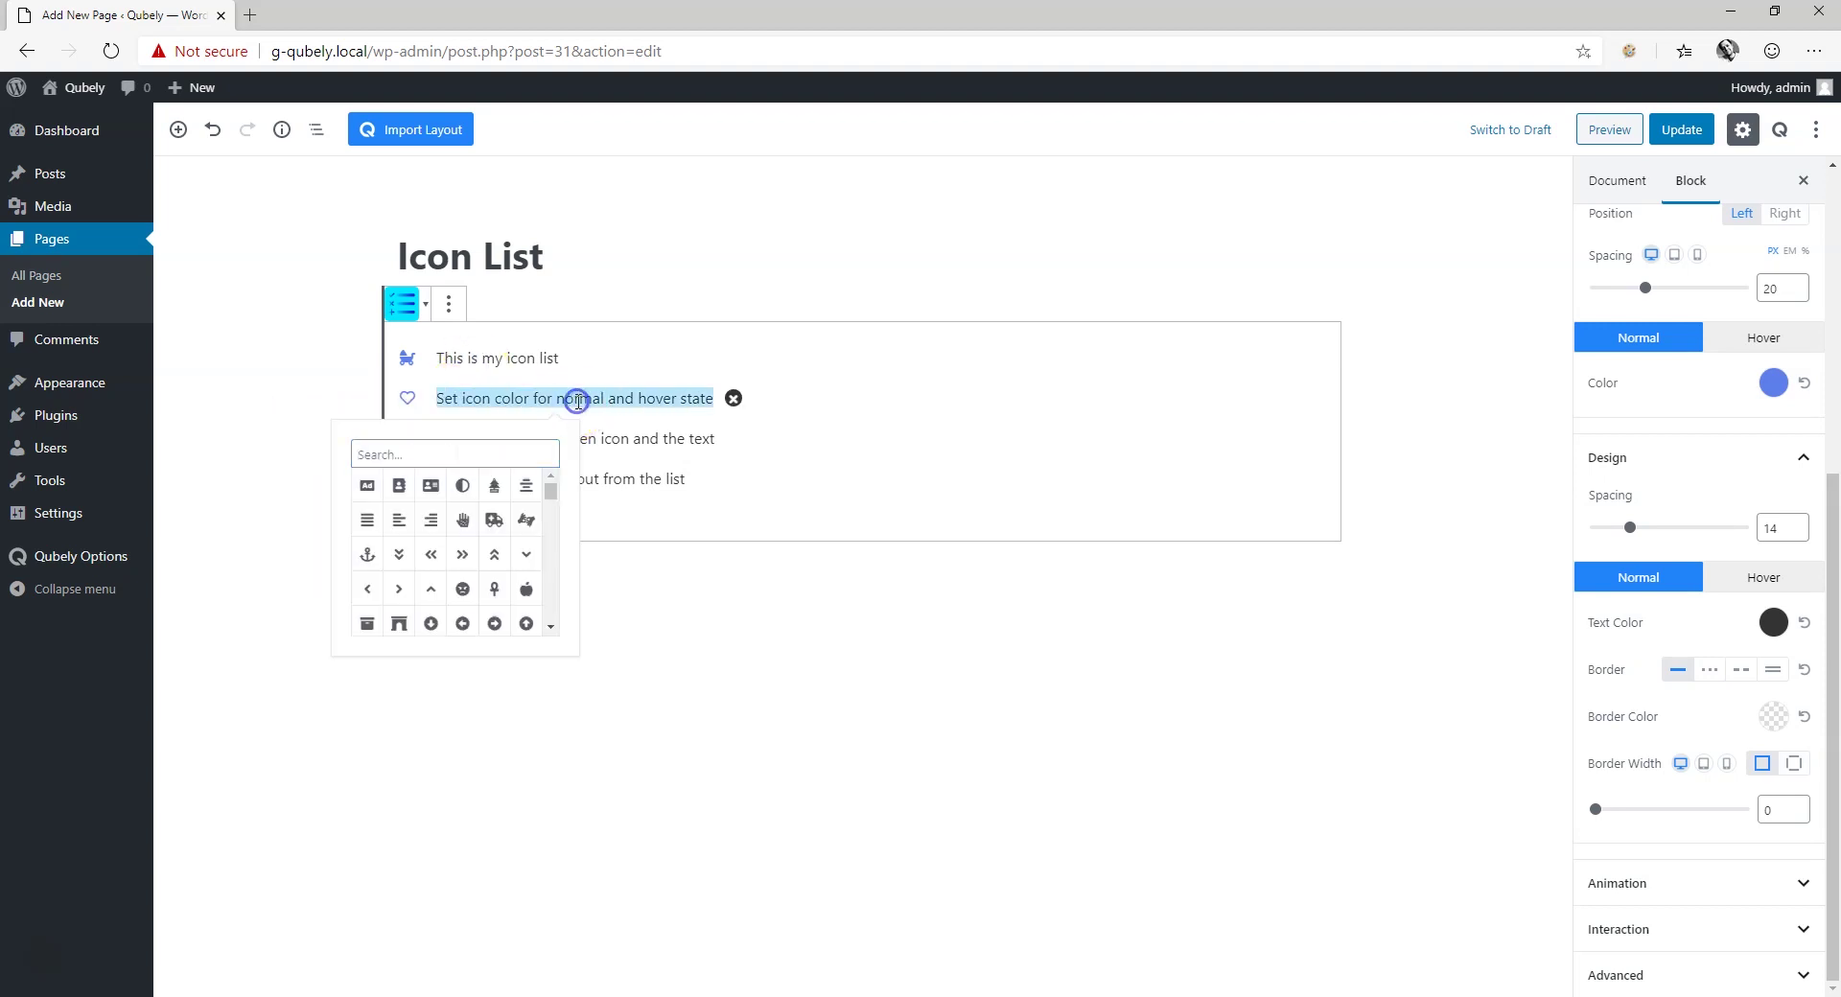
type("My se")
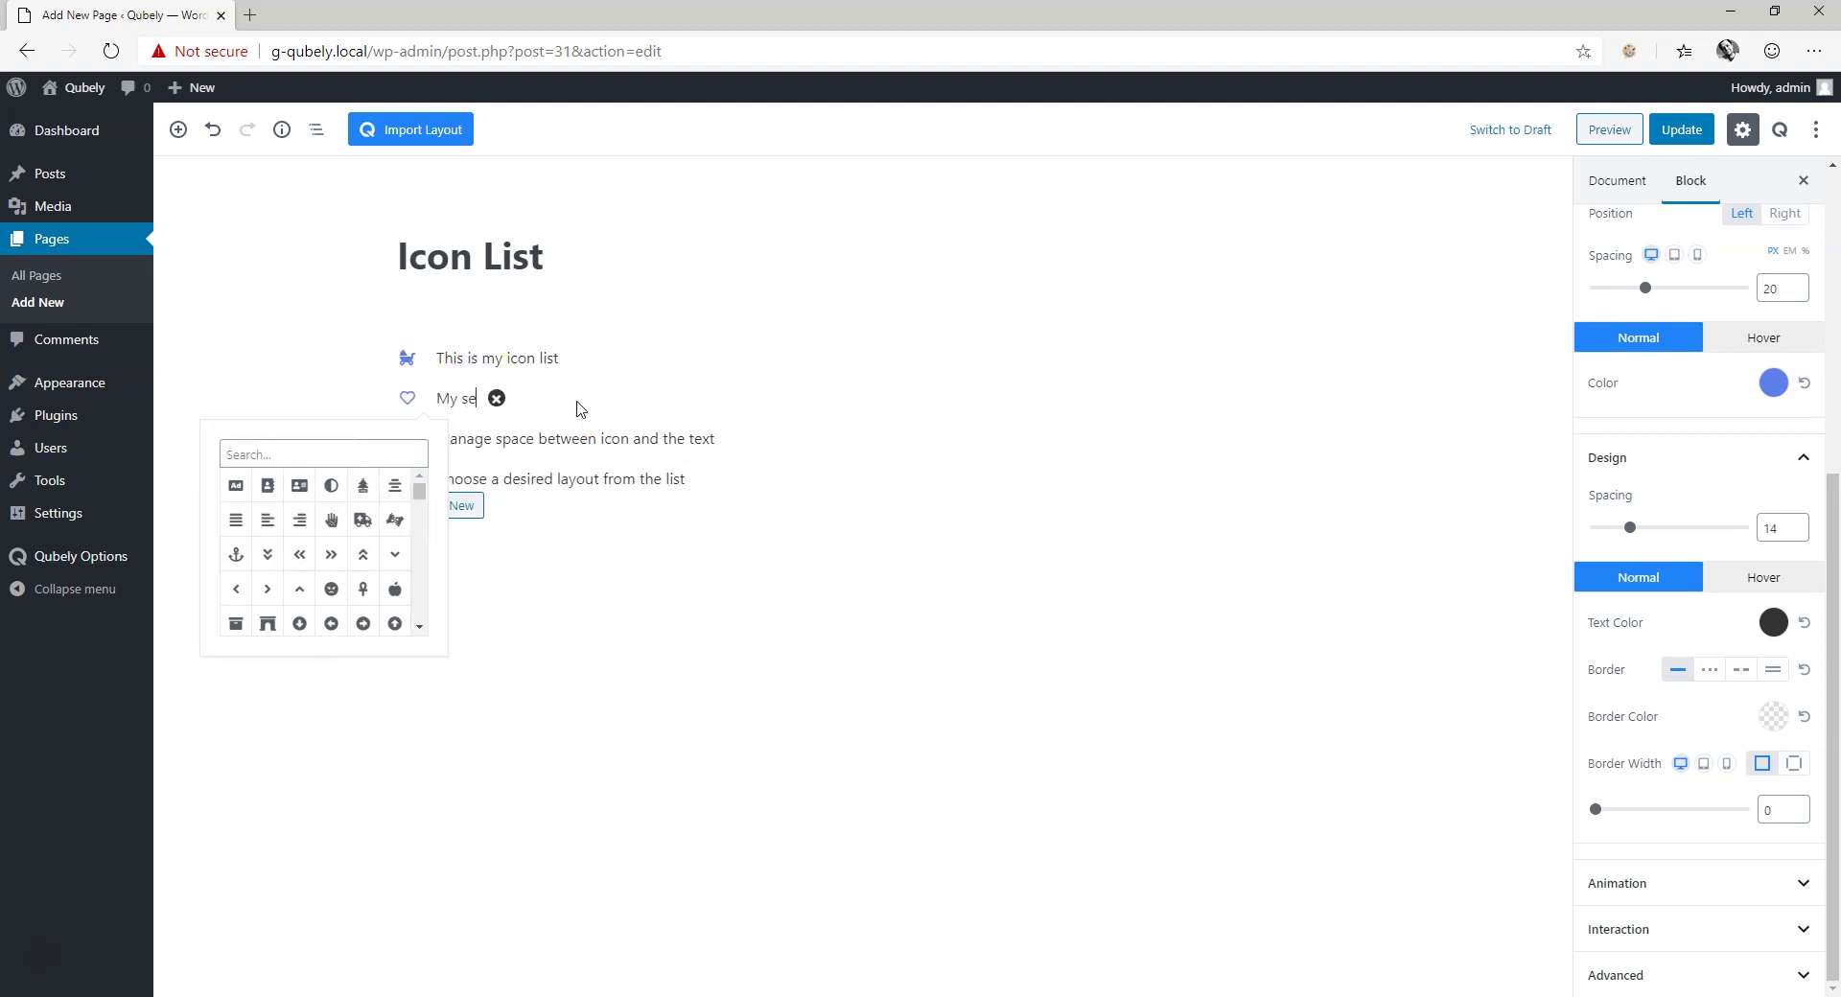
type("cond row")
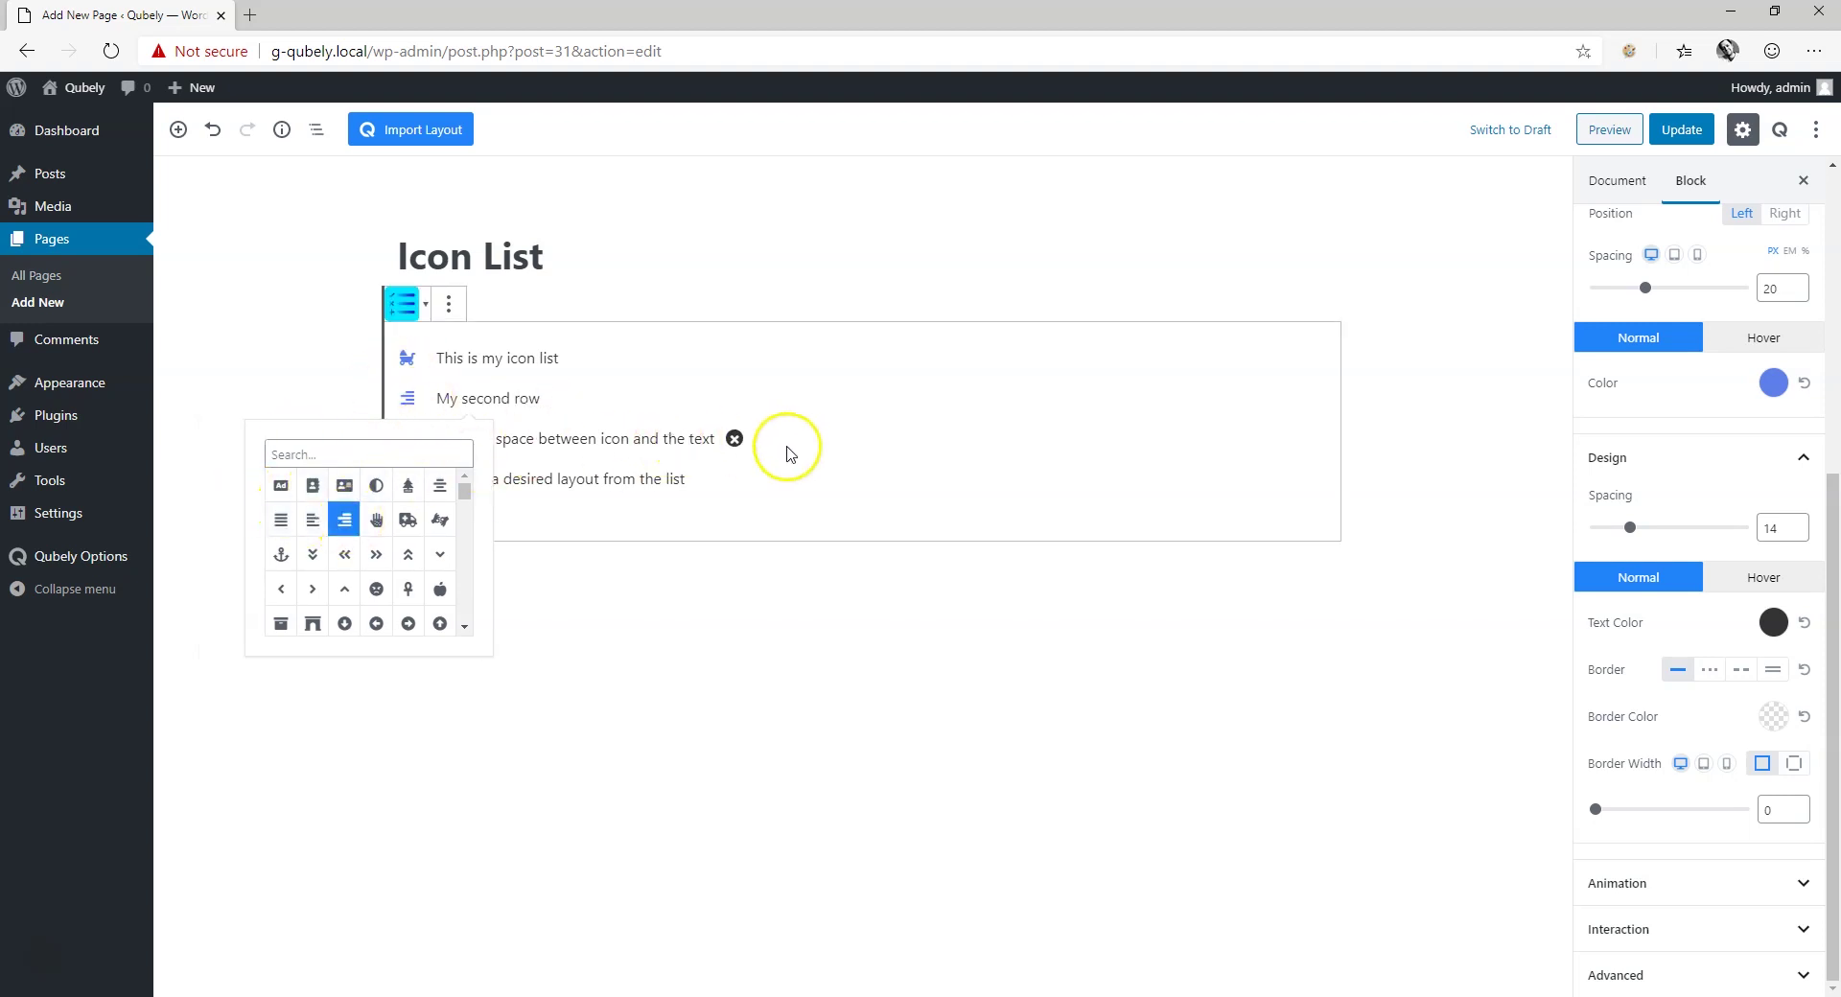
left_click(676, 401)
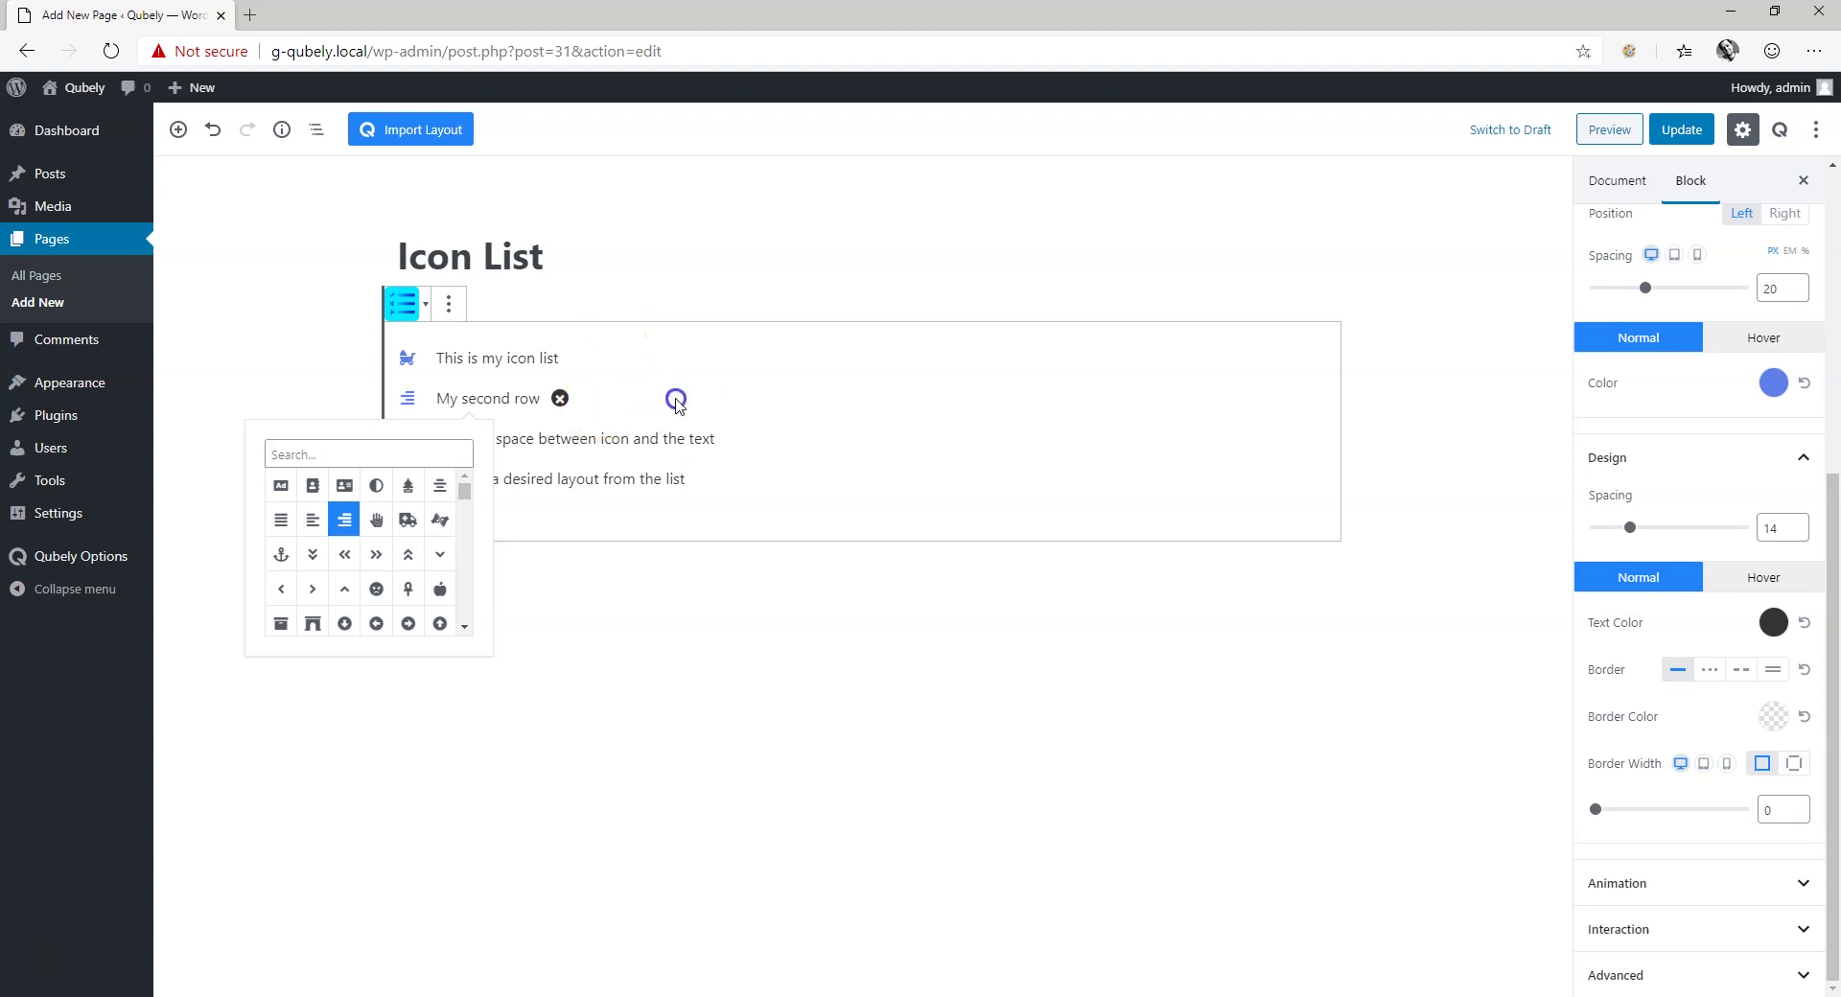
Step: Remove the 'Choose a desired layout' row and add 'This is my third row' with a smiley icon
left_click(734, 439)
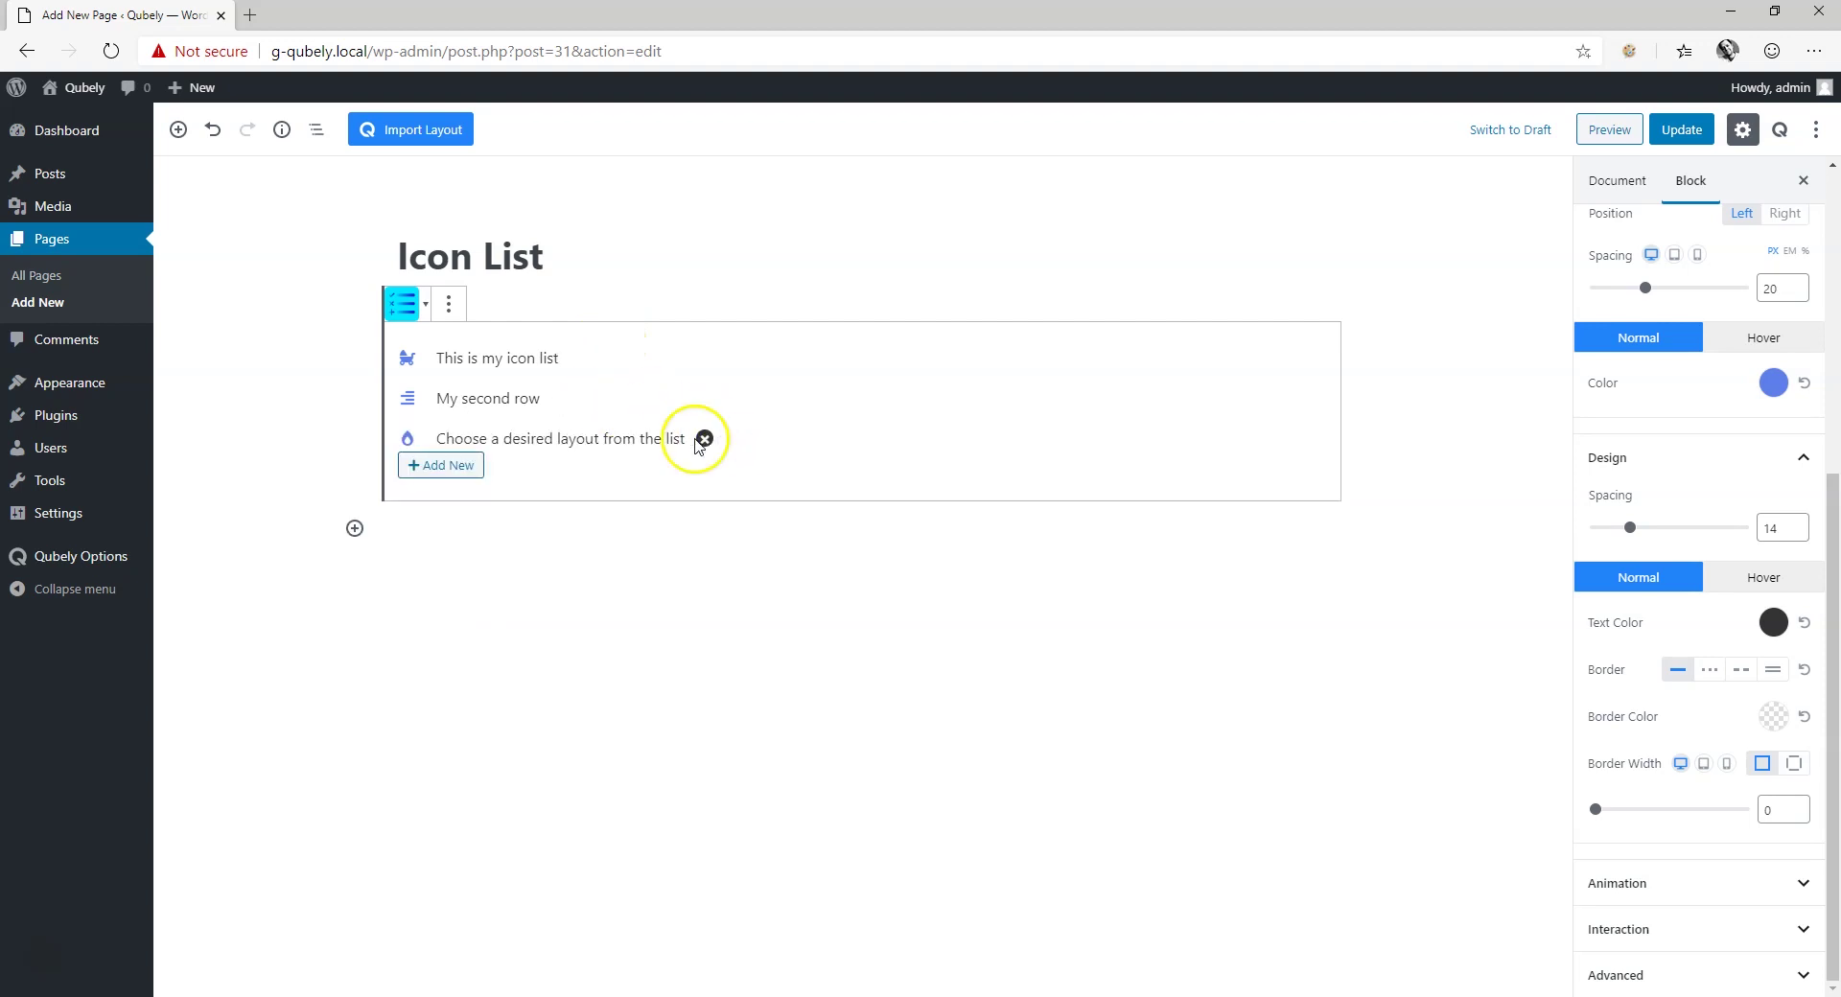
left_click(704, 439)
left_click(468, 428)
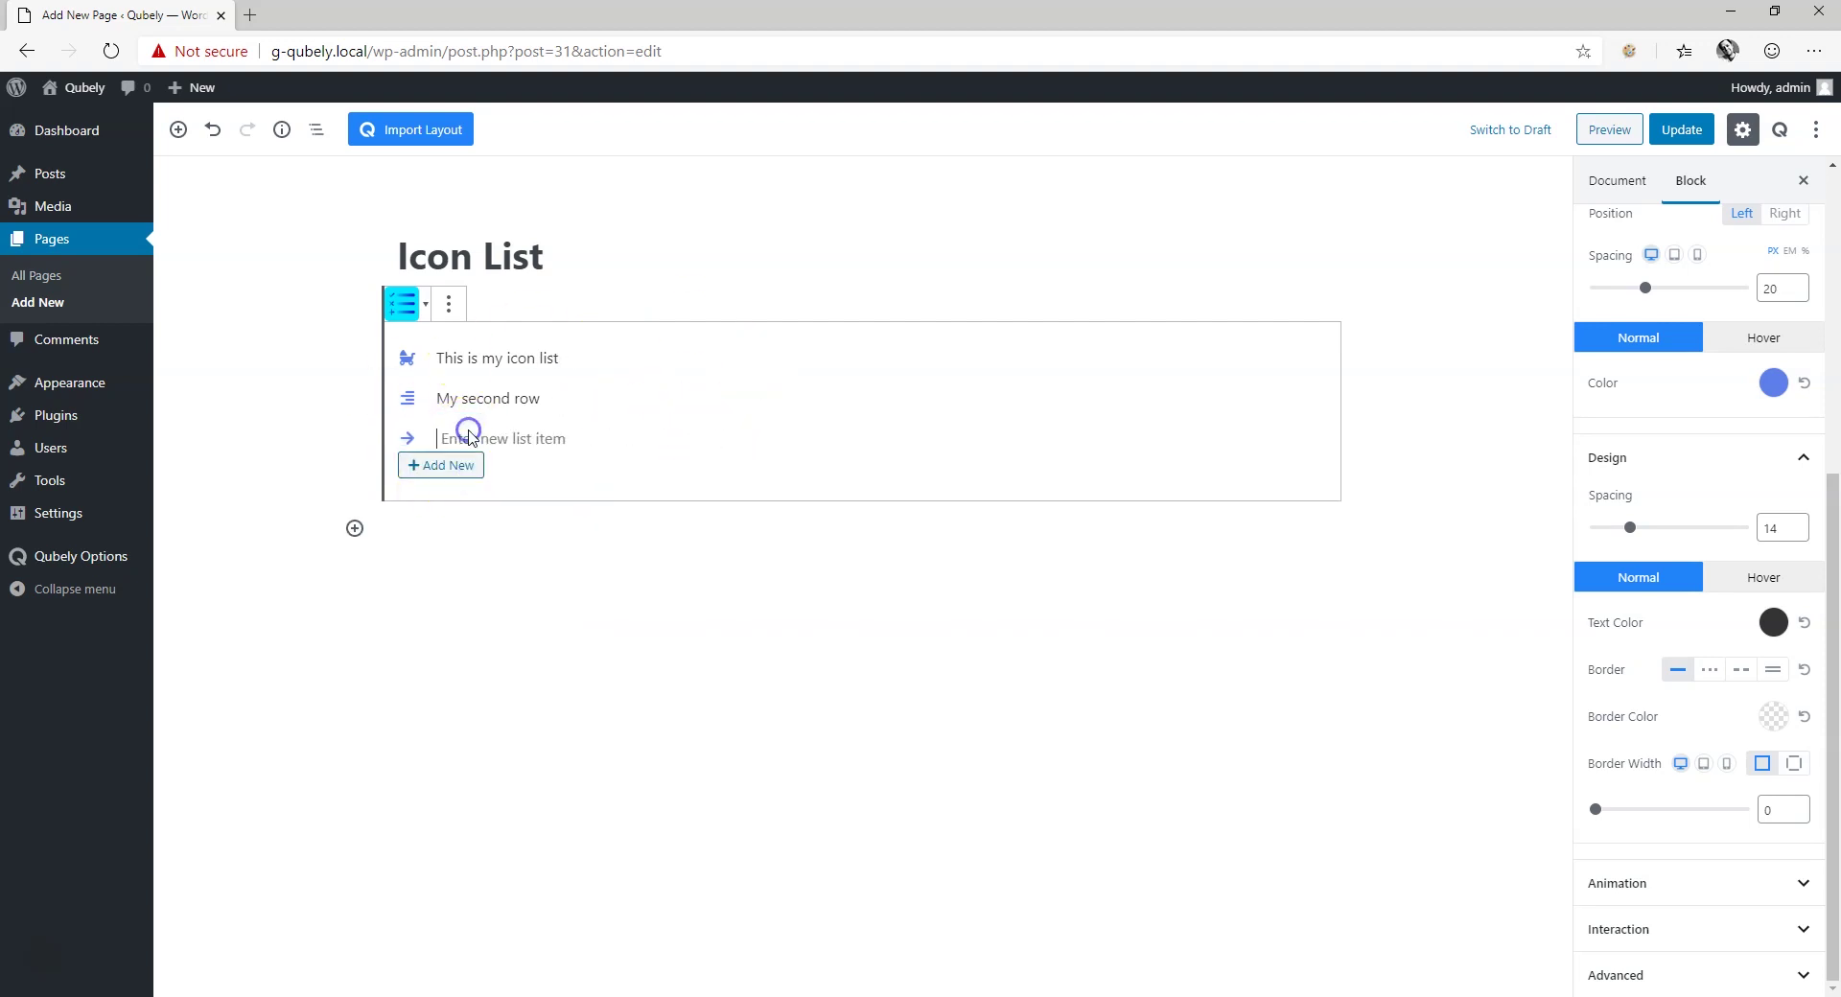
type("This is my third row")
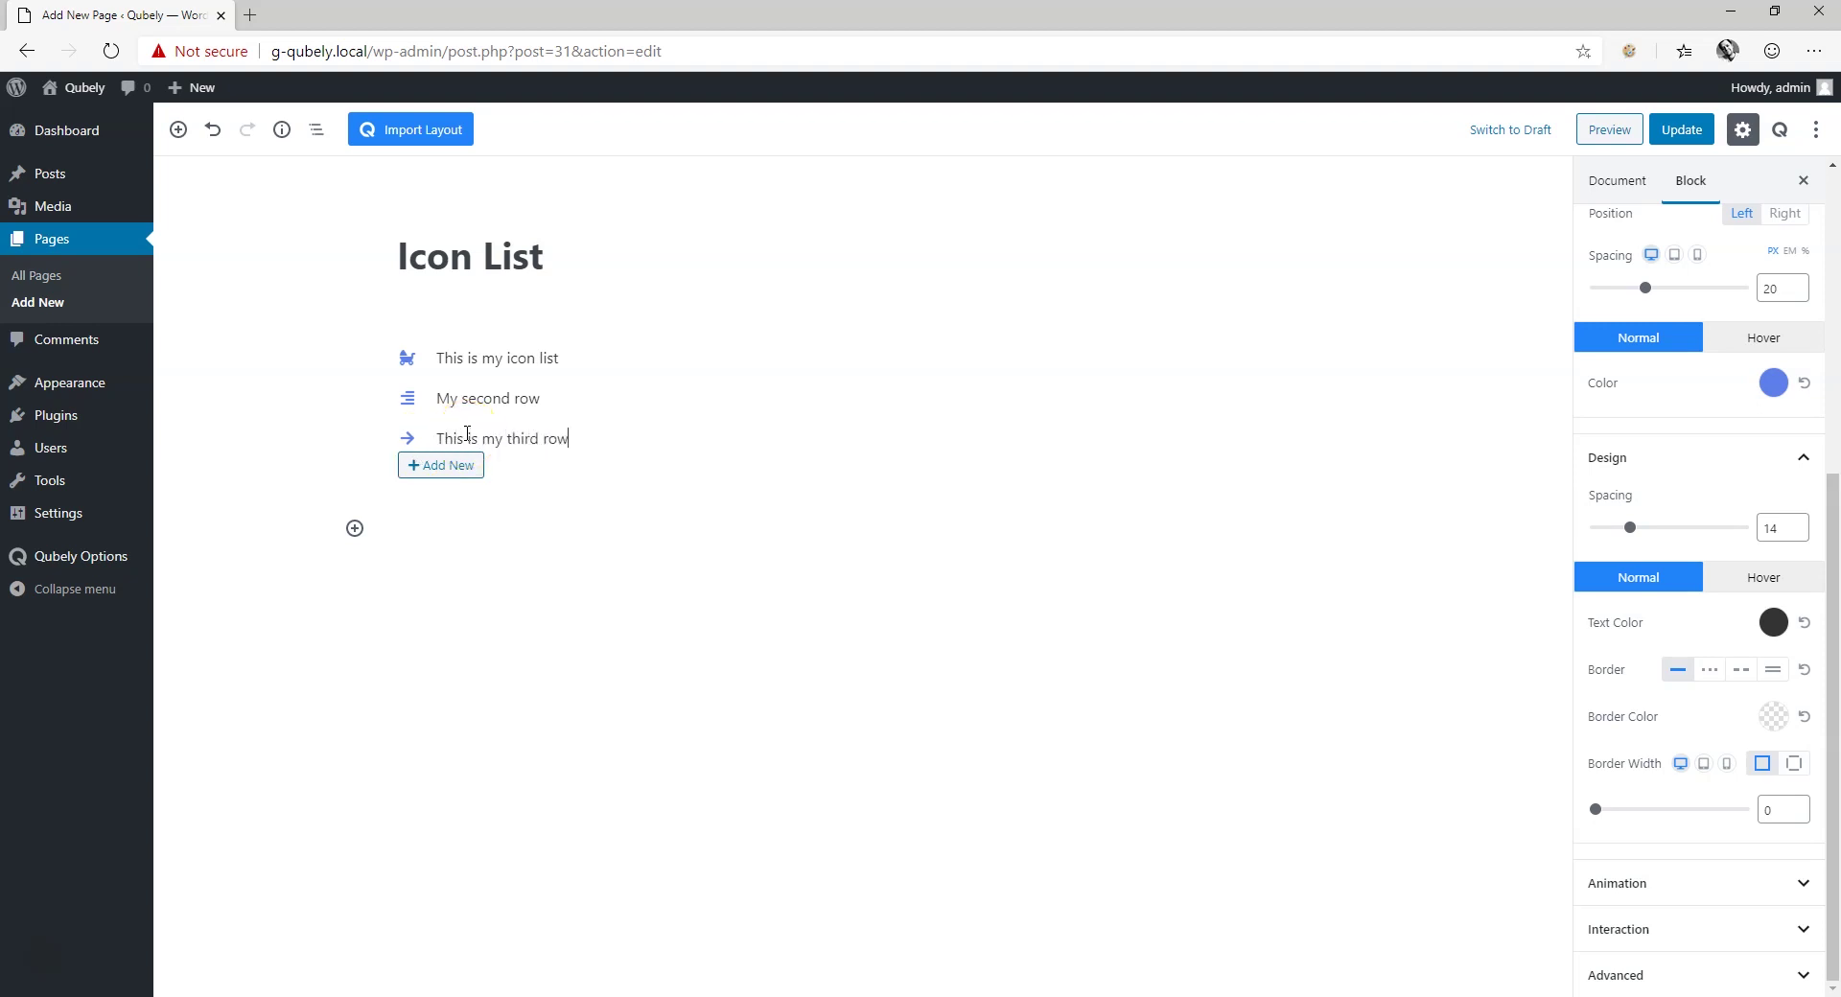
left_click(406, 439)
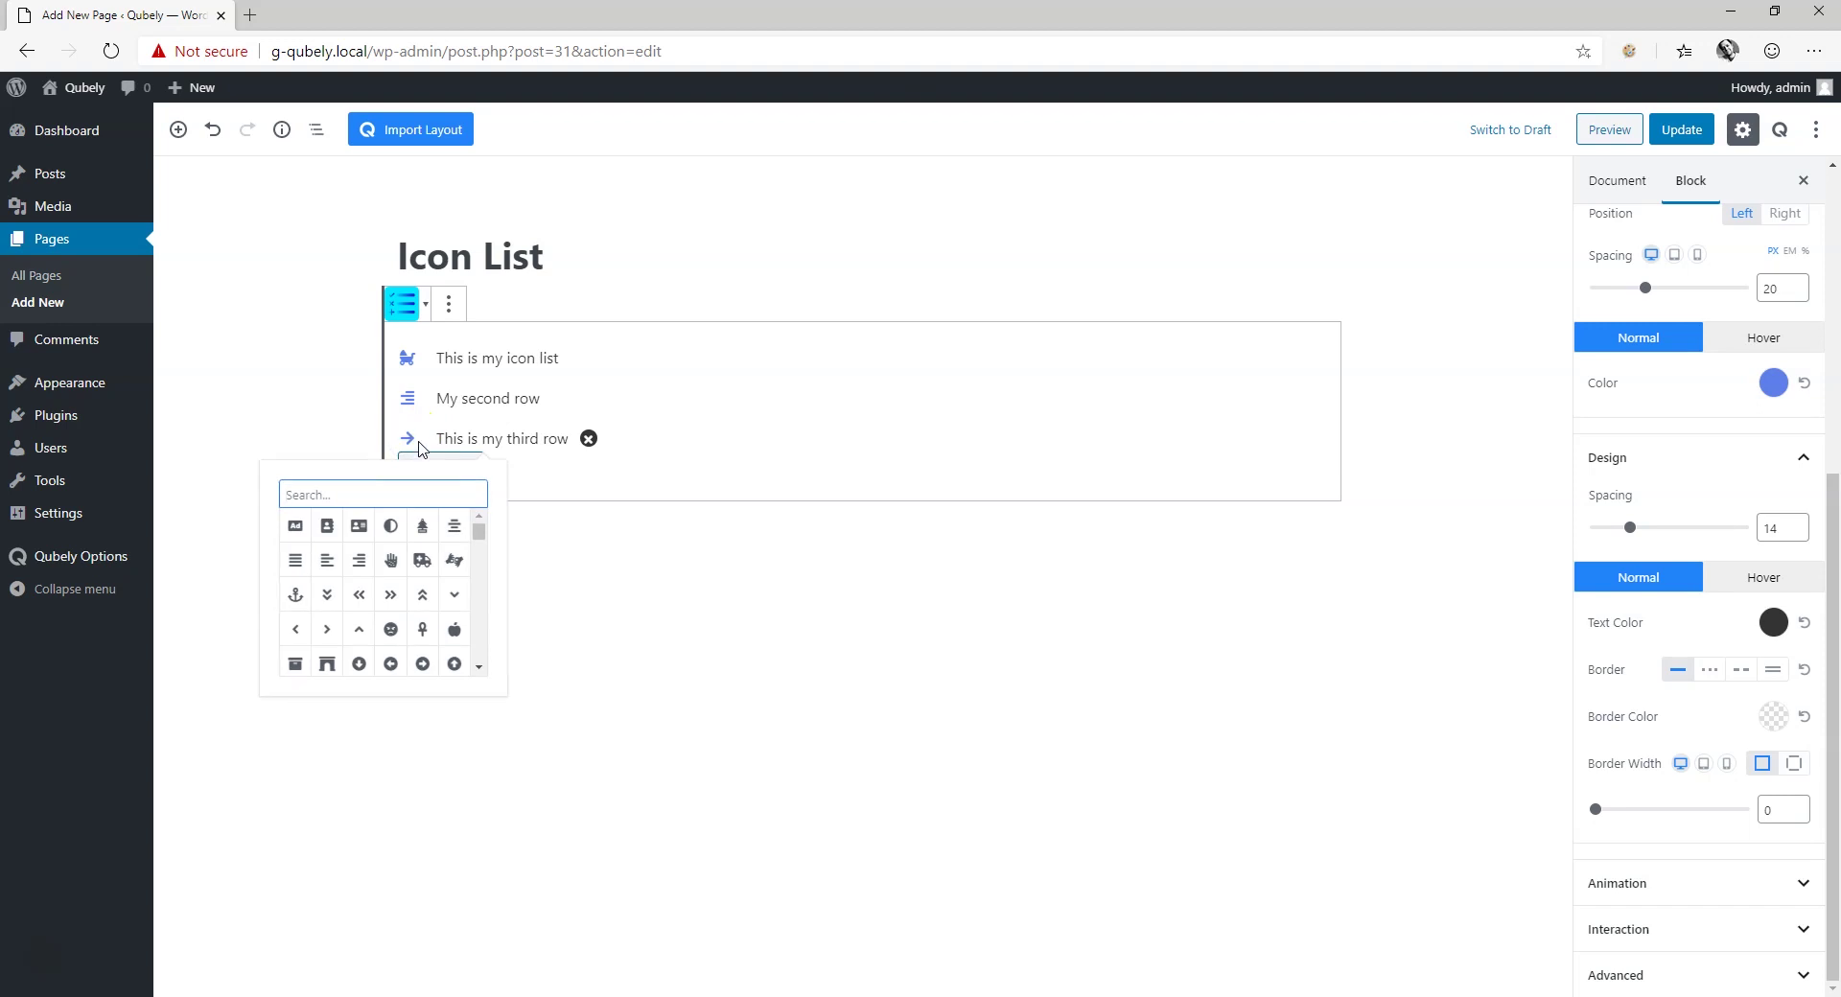
left_click(390, 629)
left_click(643, 422)
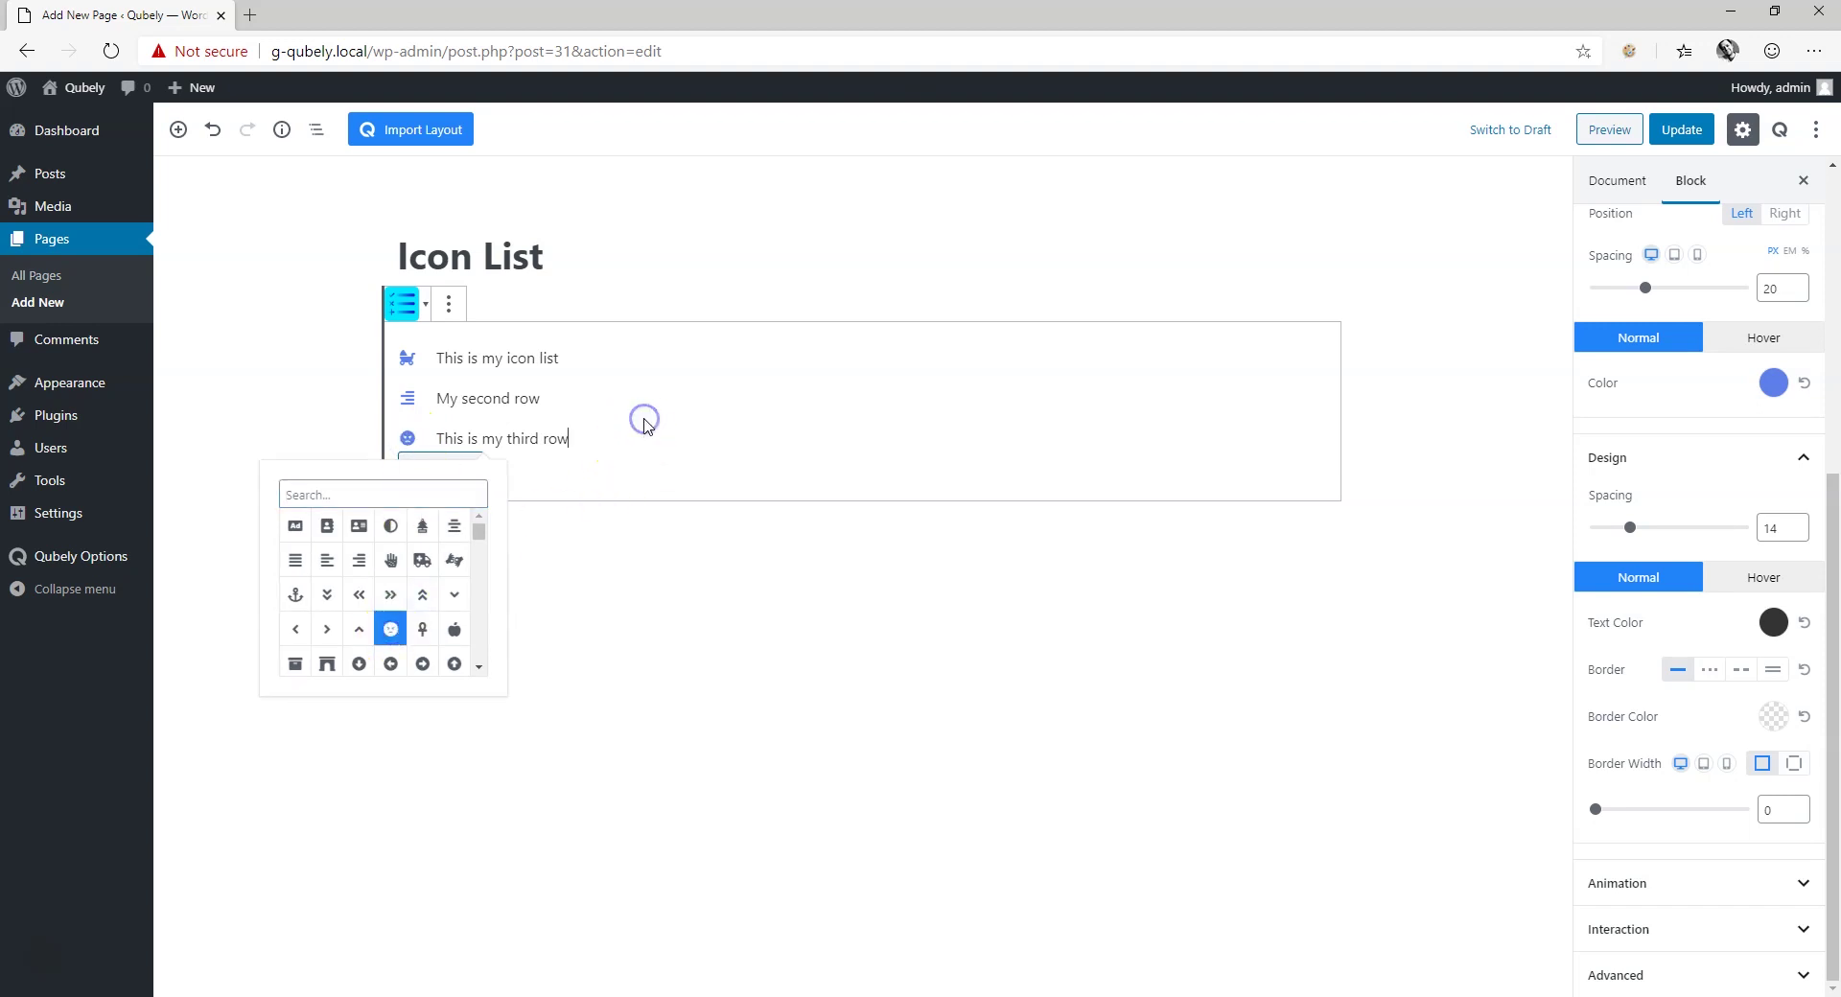
left_click(735, 663)
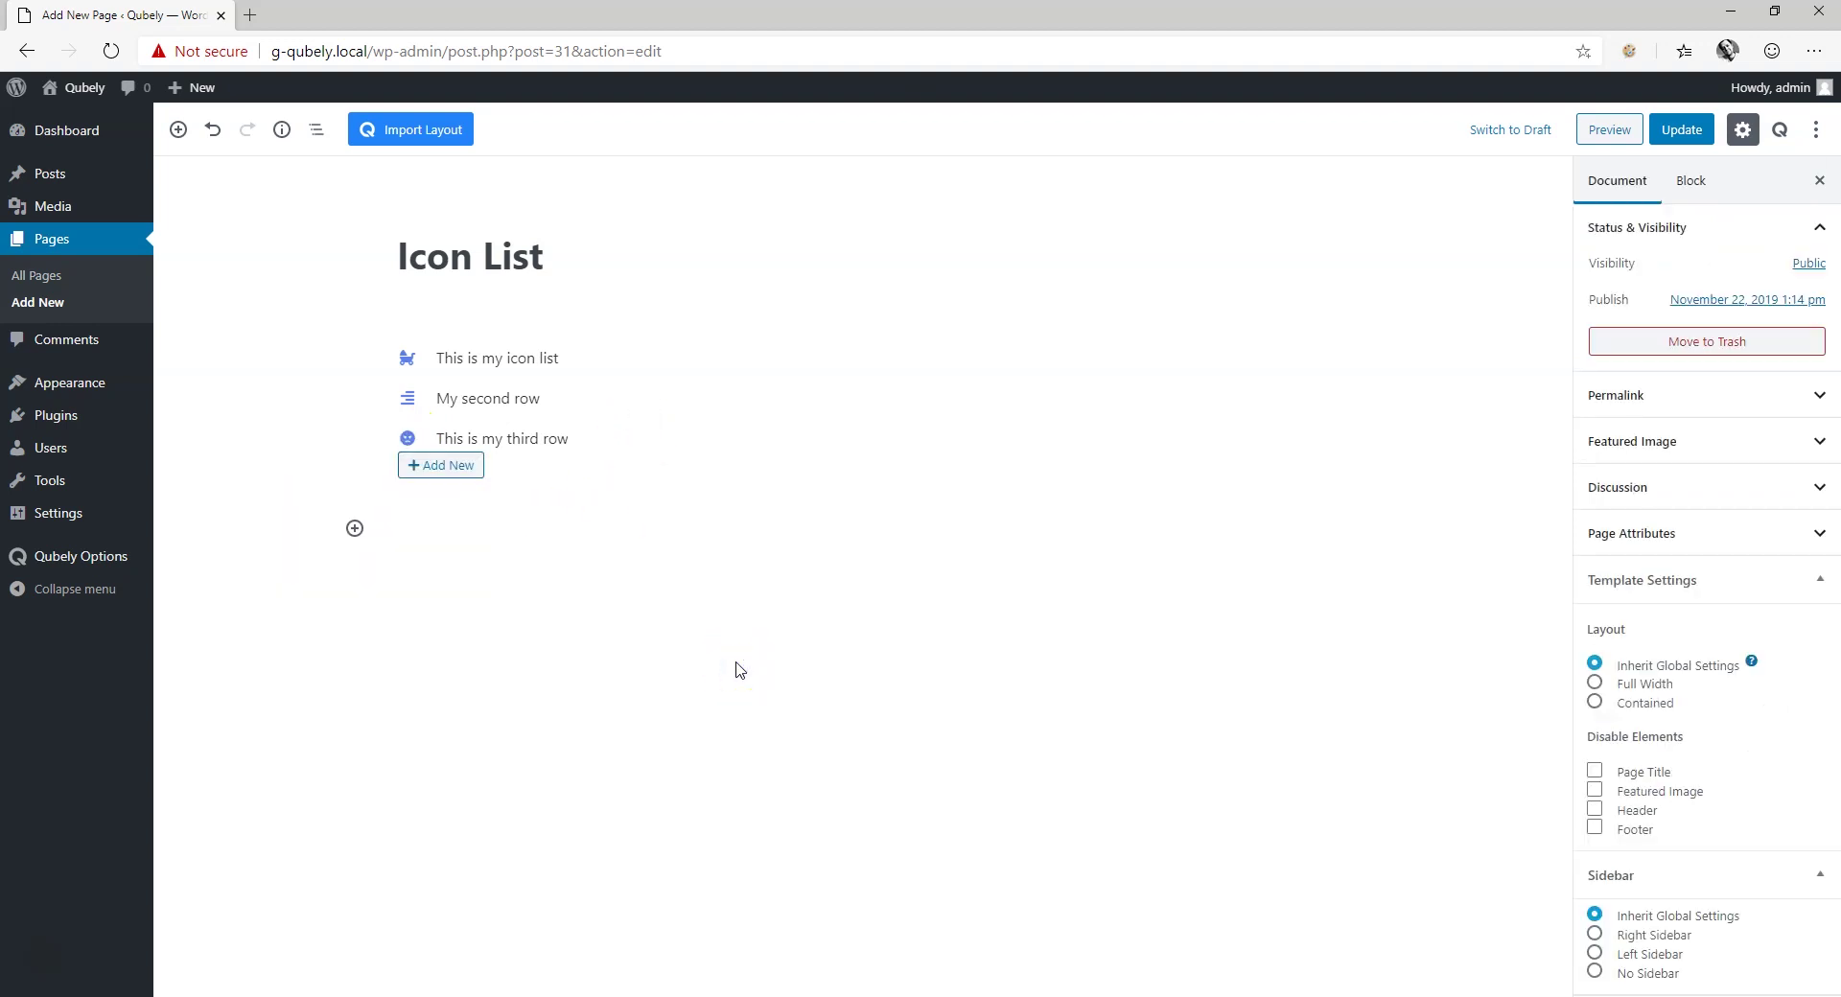
Step: Change the Icon List's icon colour from blue to orange #eb9e5c
left_click(863, 451)
left_click(1621, 628)
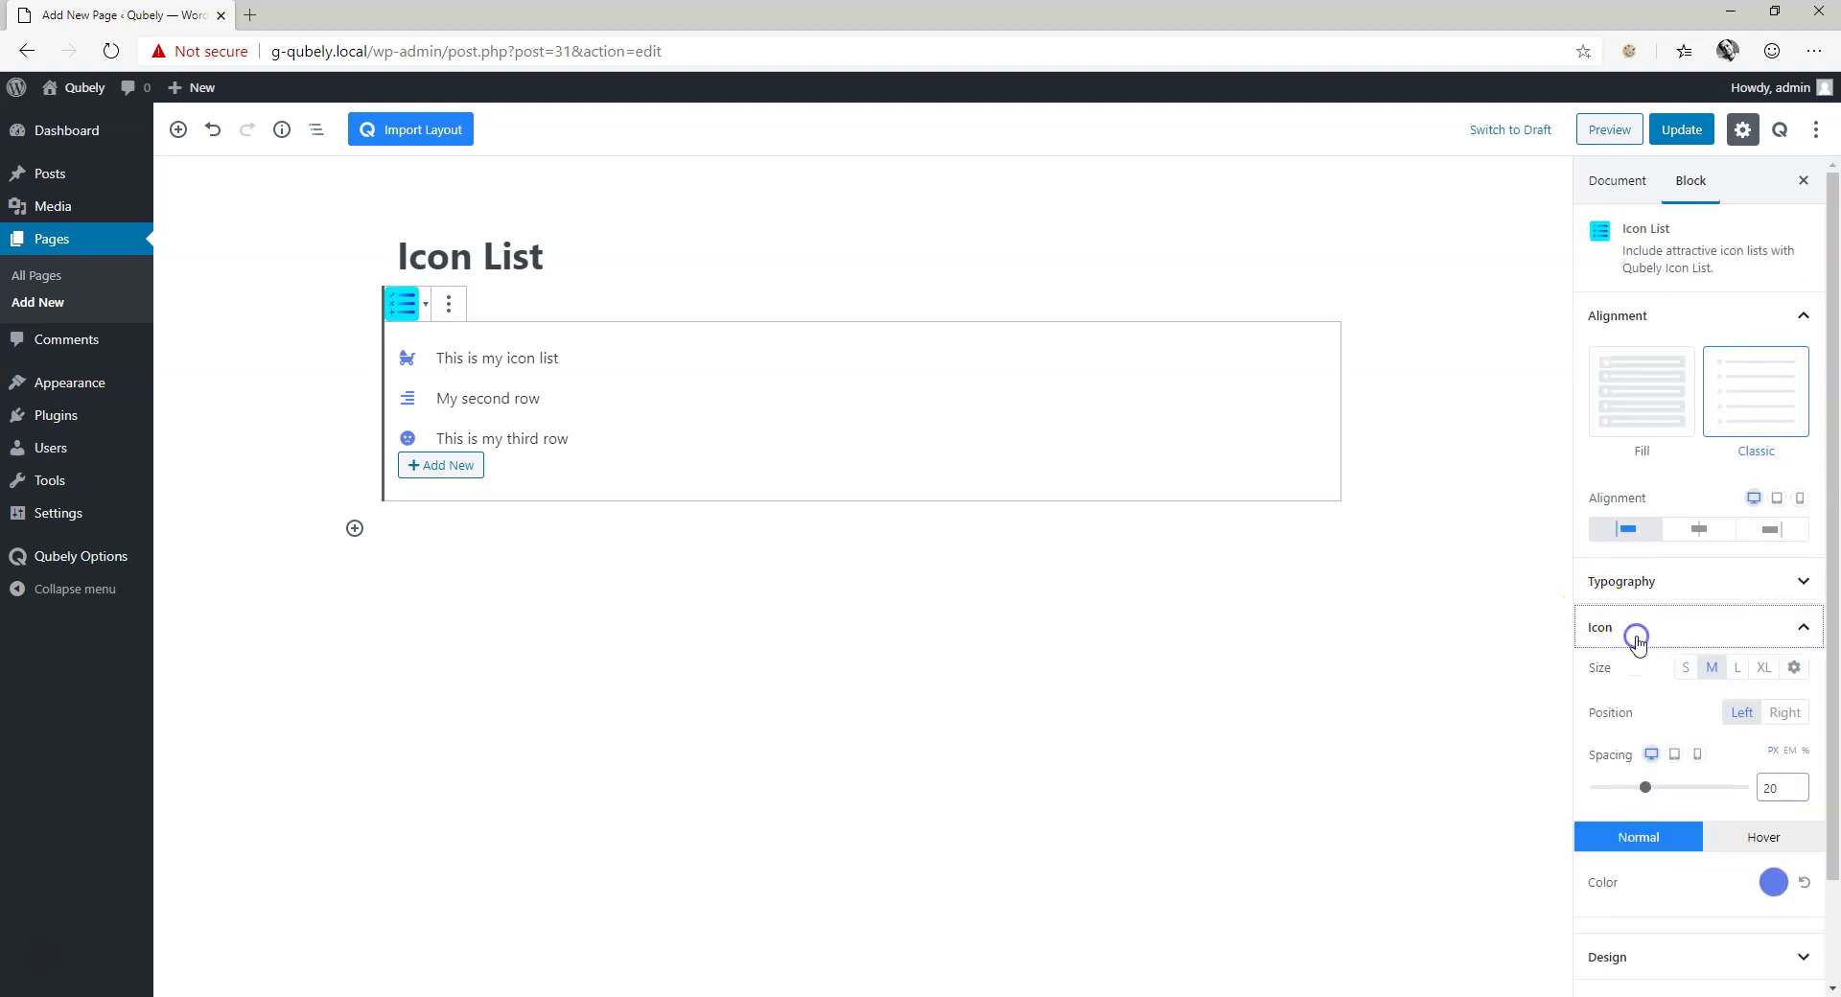
left_click(1774, 882)
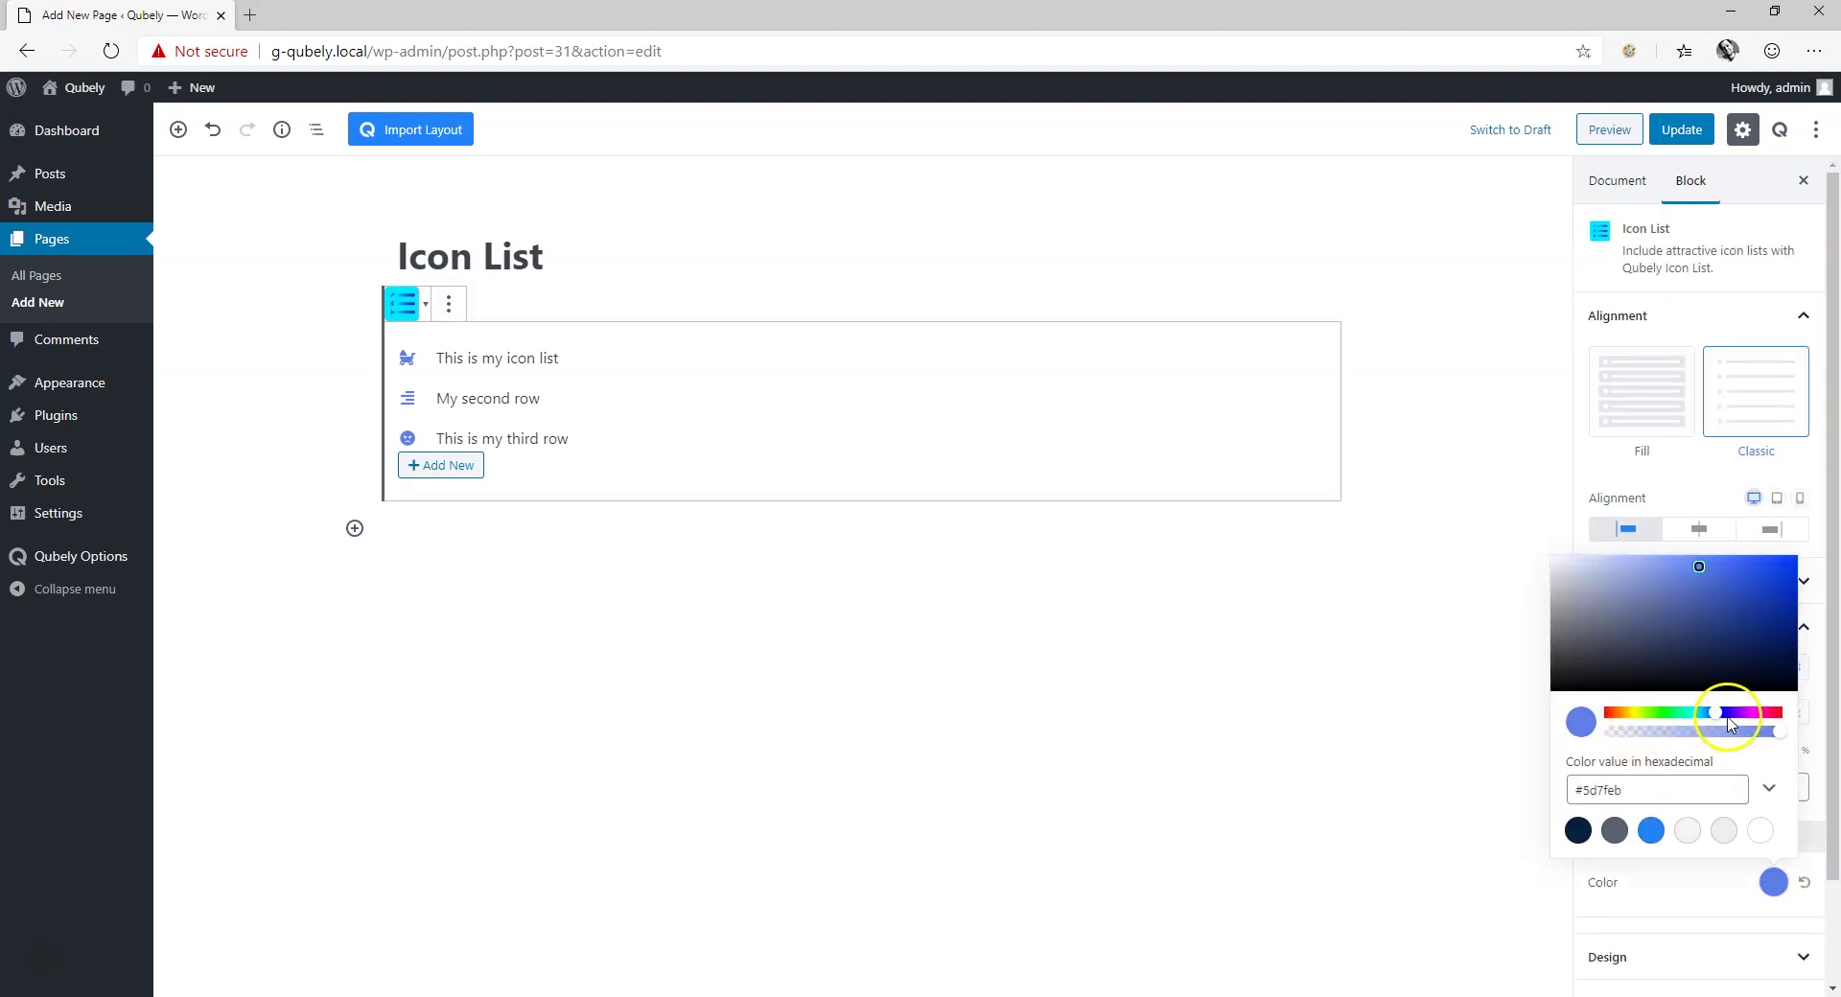
left_click_drag(1716, 712, 1622, 717)
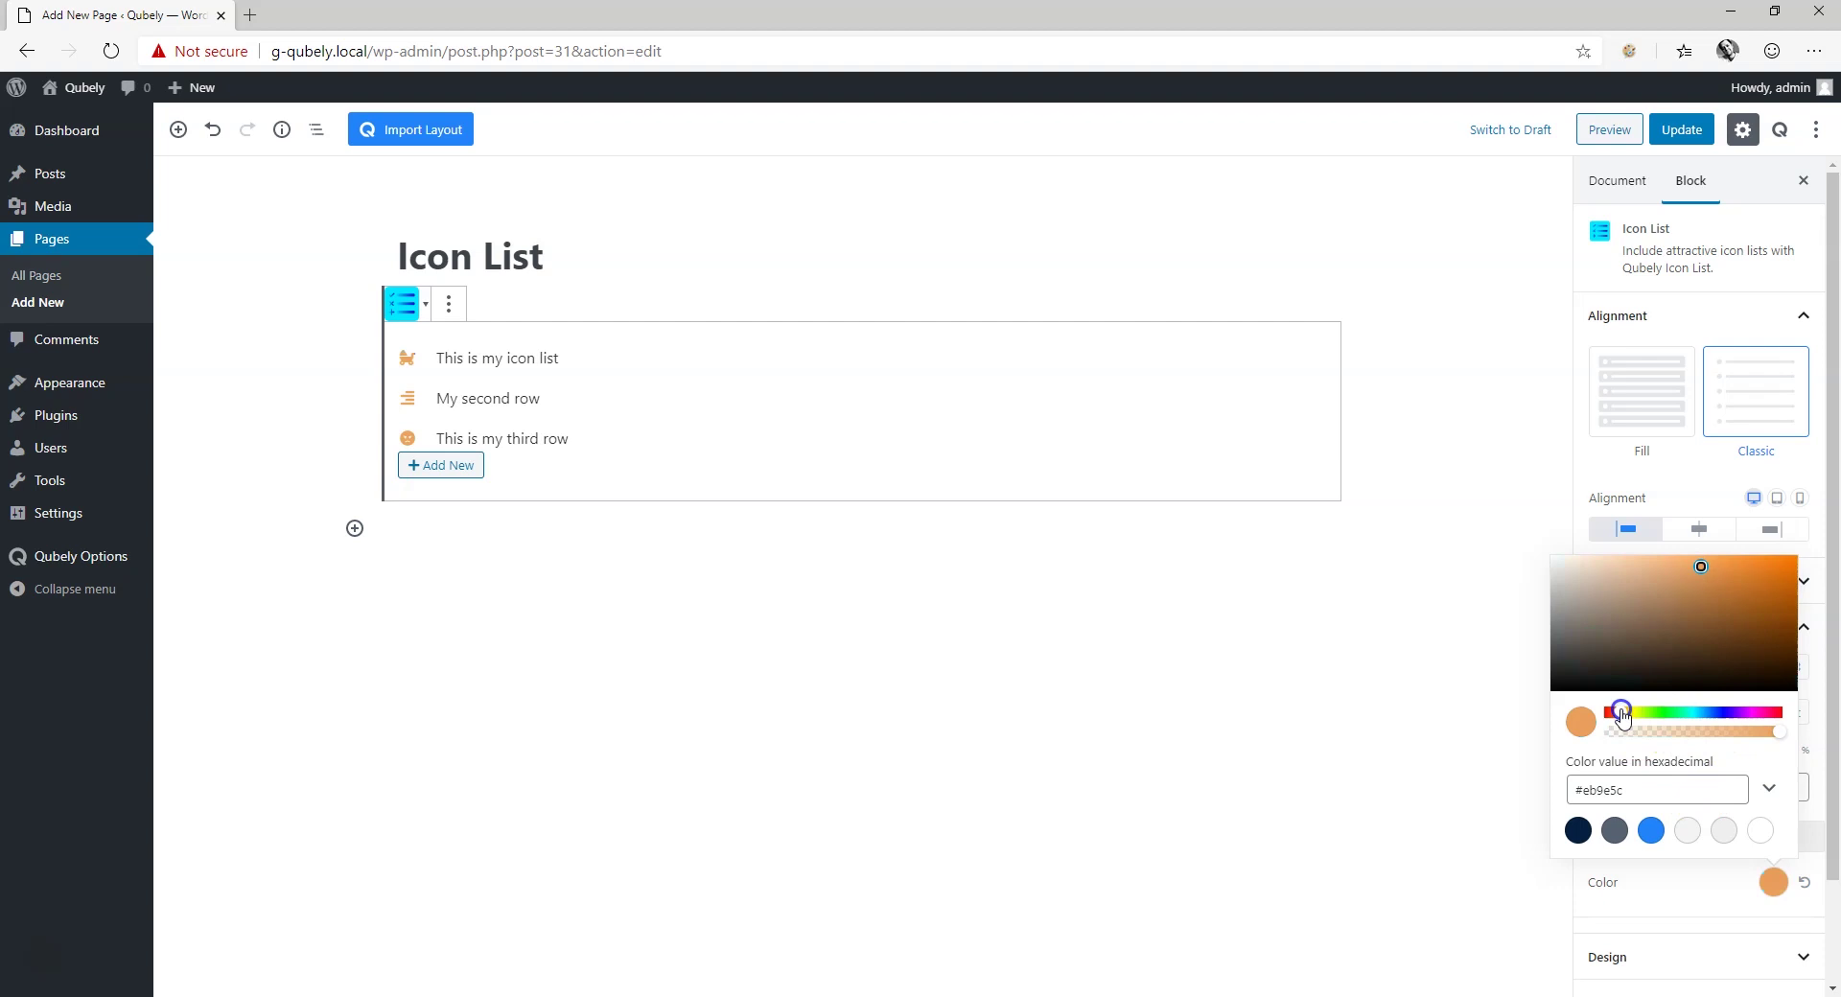
left_click(1167, 710)
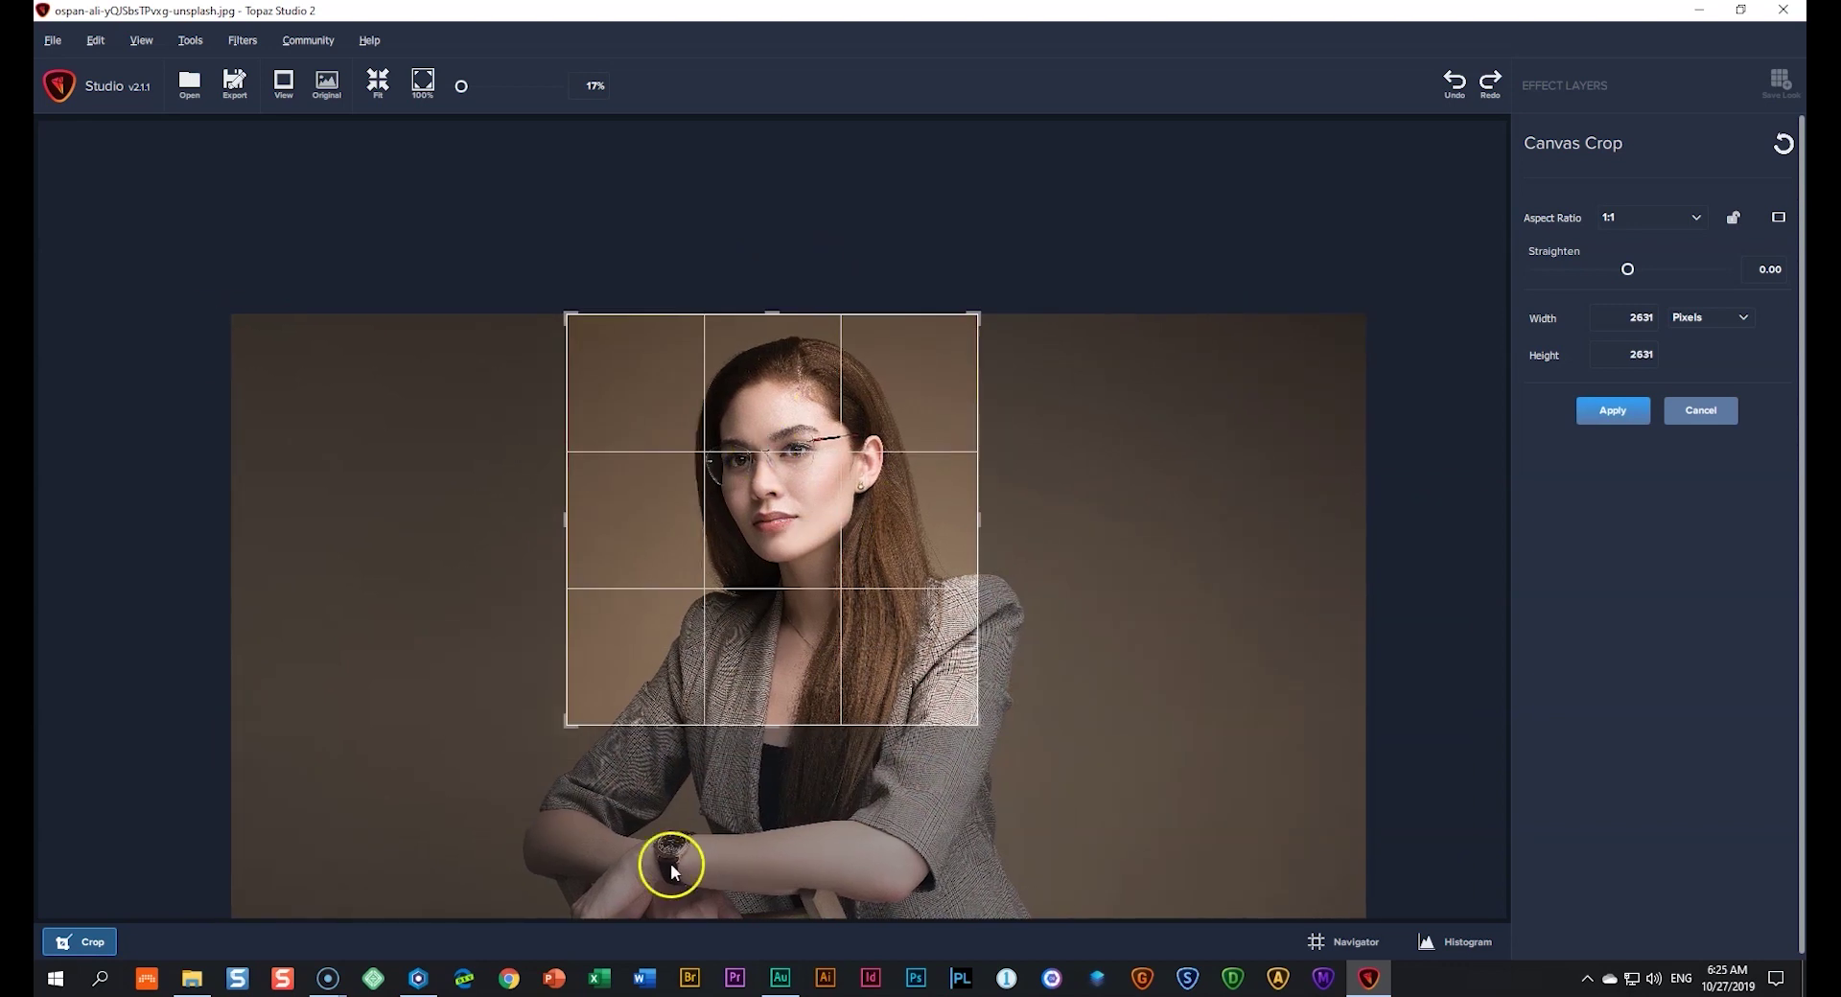
Step: Apply the 1:1 square crop and resize the portrait to 200 by 200 pixels
left_click(1613, 411)
key("ctrl+alt+i")
type("200")
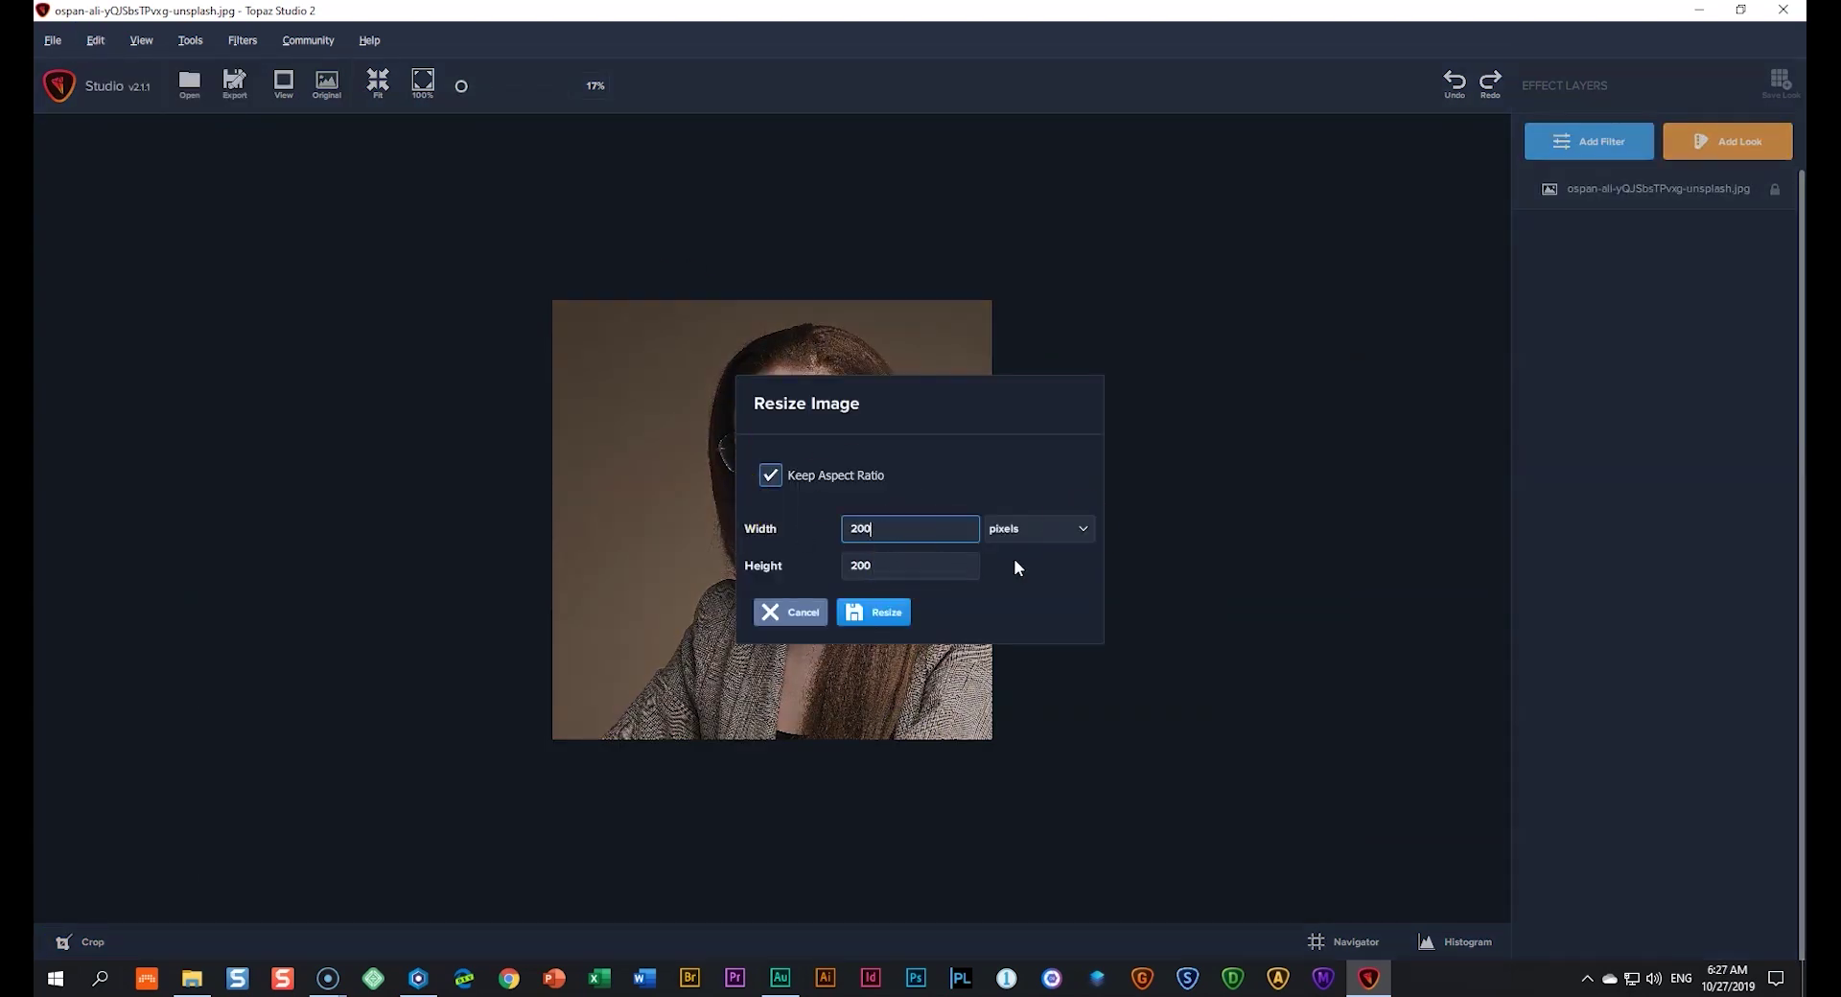
key("Return")
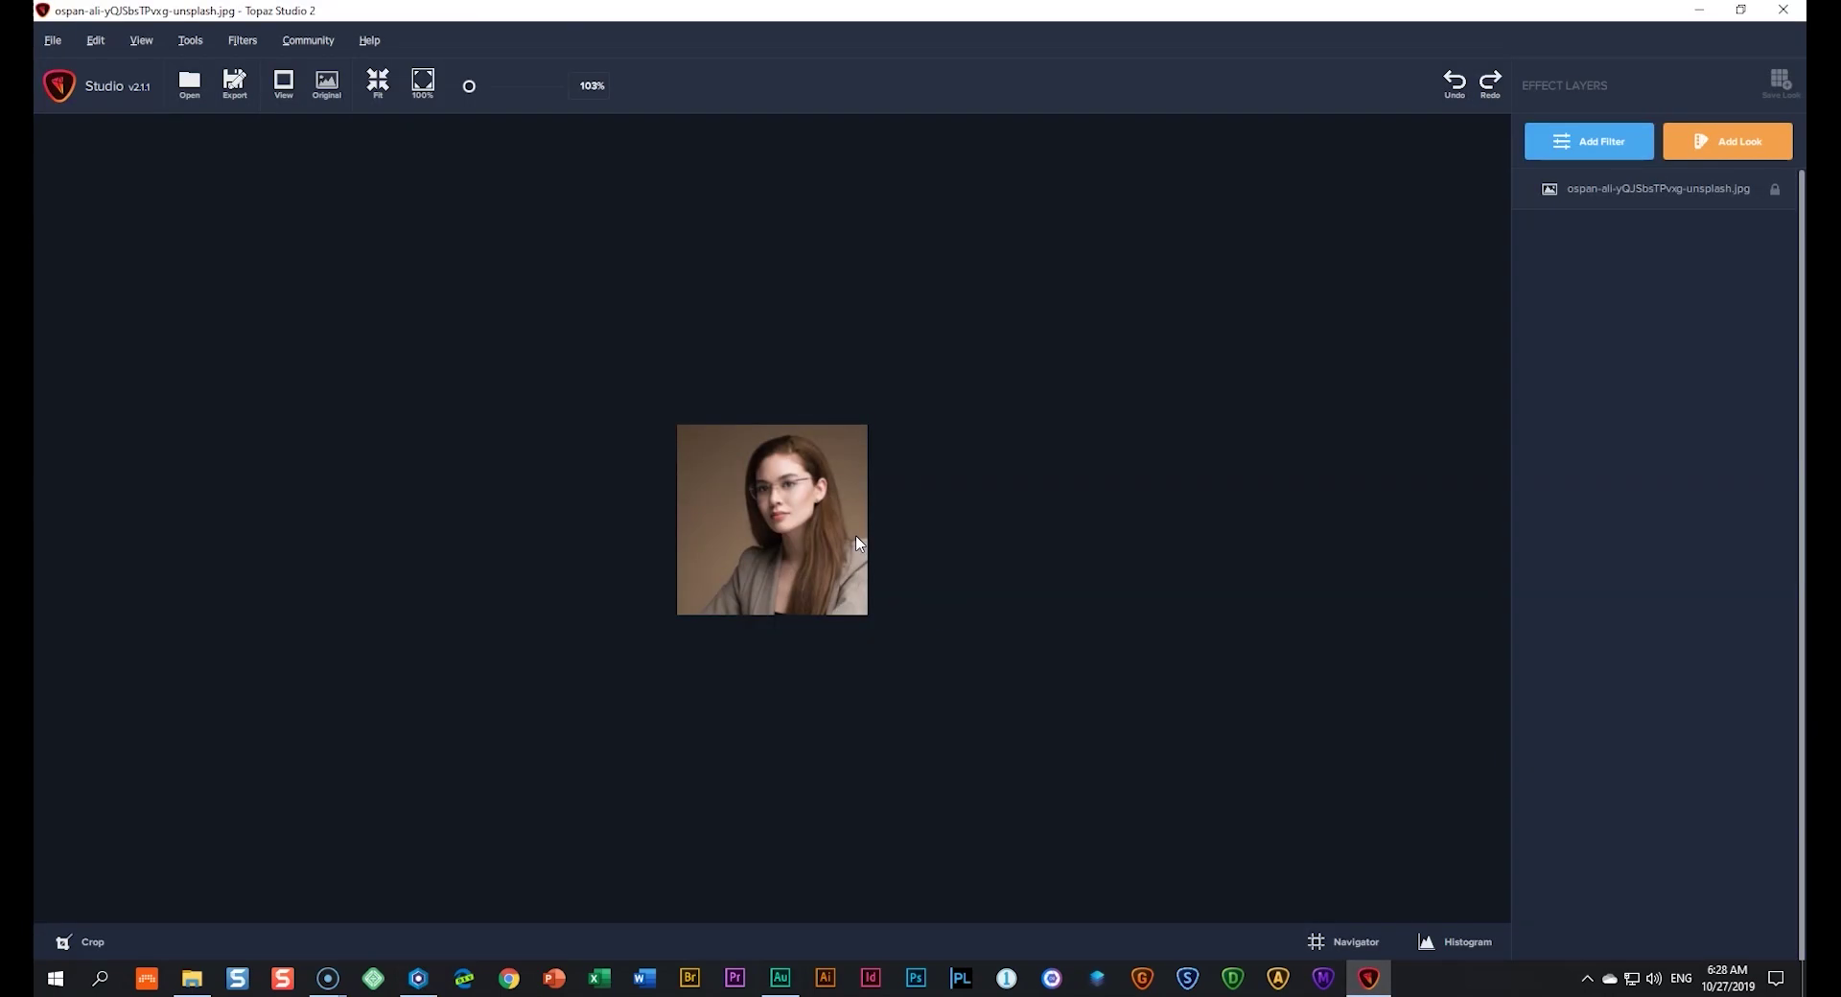
left_click(1589, 141)
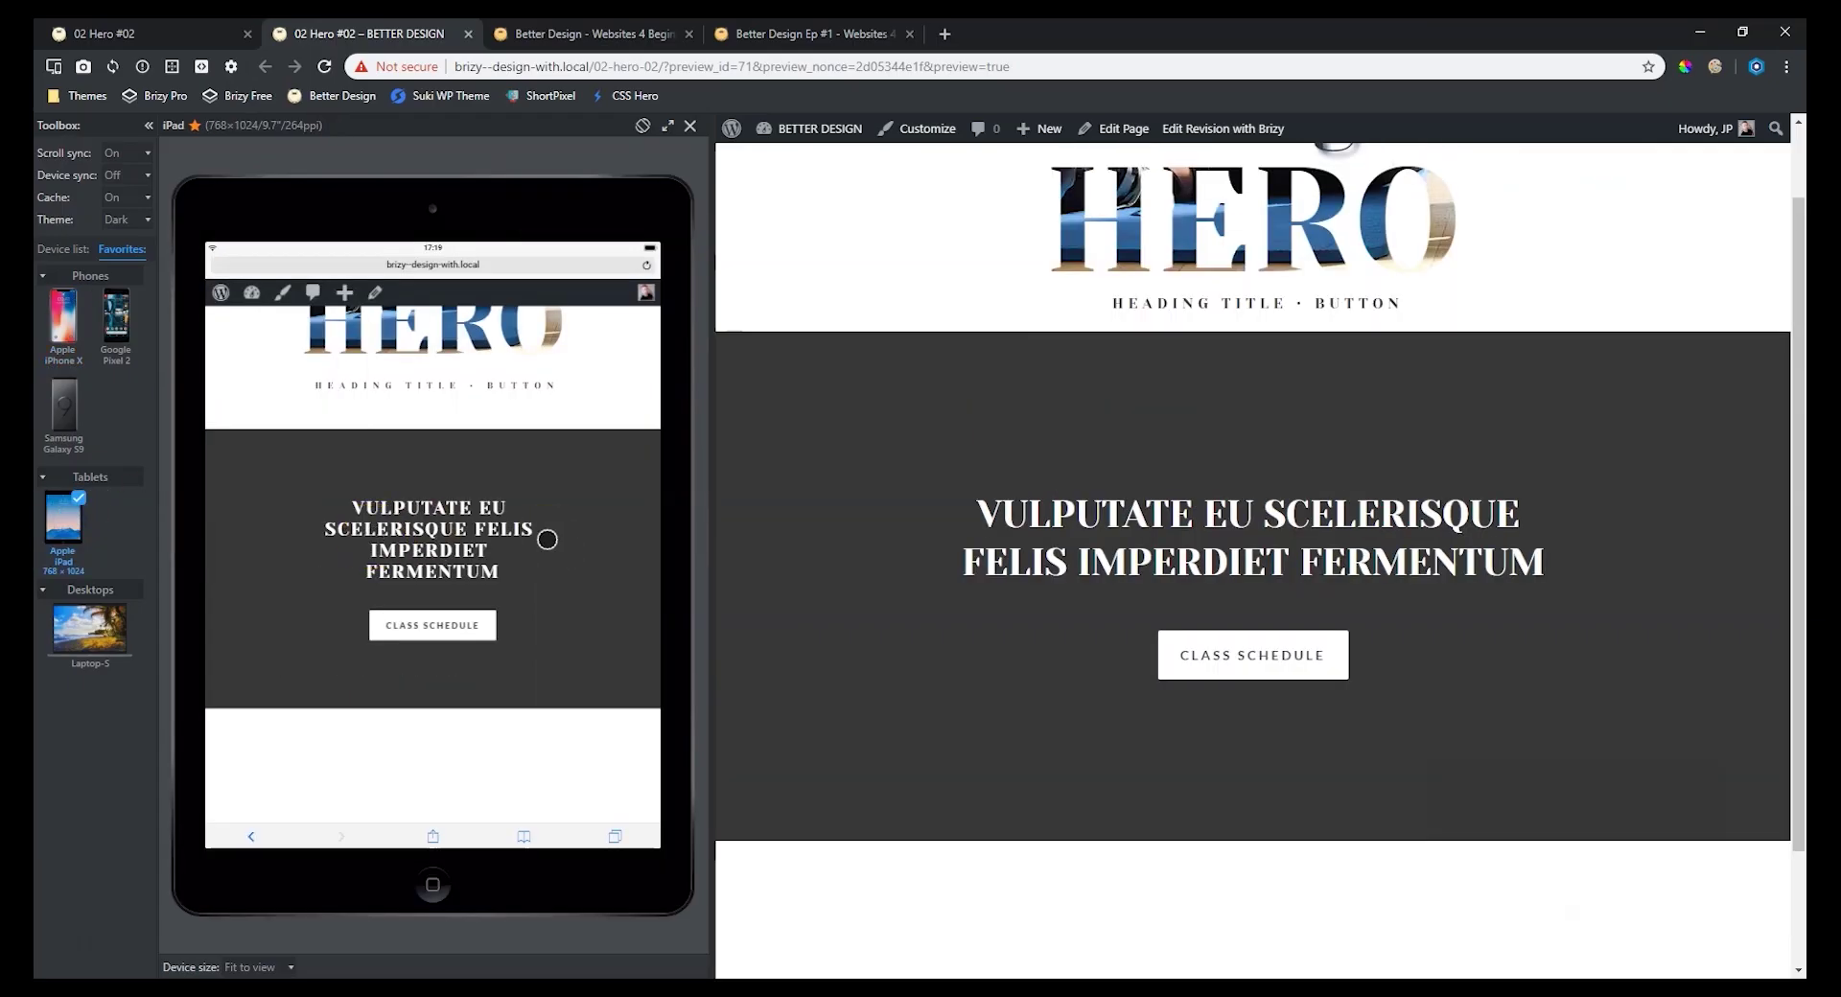
Step: Set the gym stretching photo from the Media Library as the hero row's background
left_click(1636, 319)
left_click(1528, 357)
left_click(1541, 522)
left_click(690, 323)
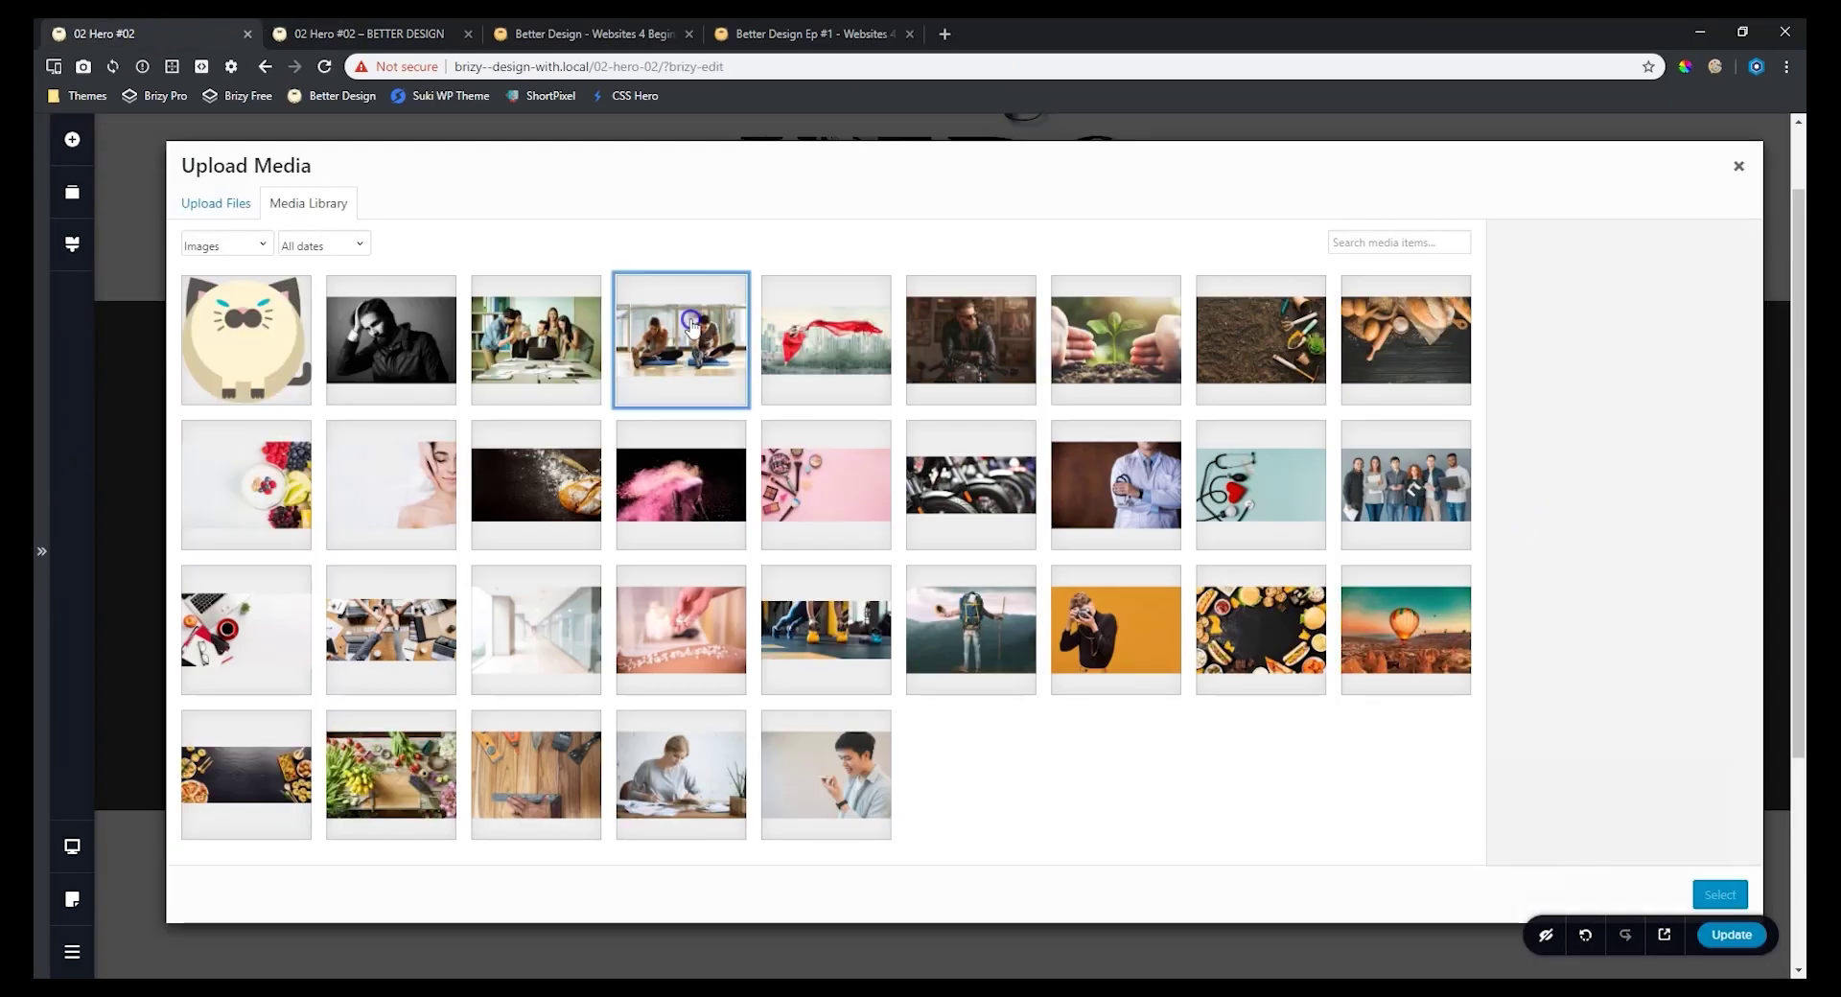
left_click(1719, 895)
left_click(1574, 358)
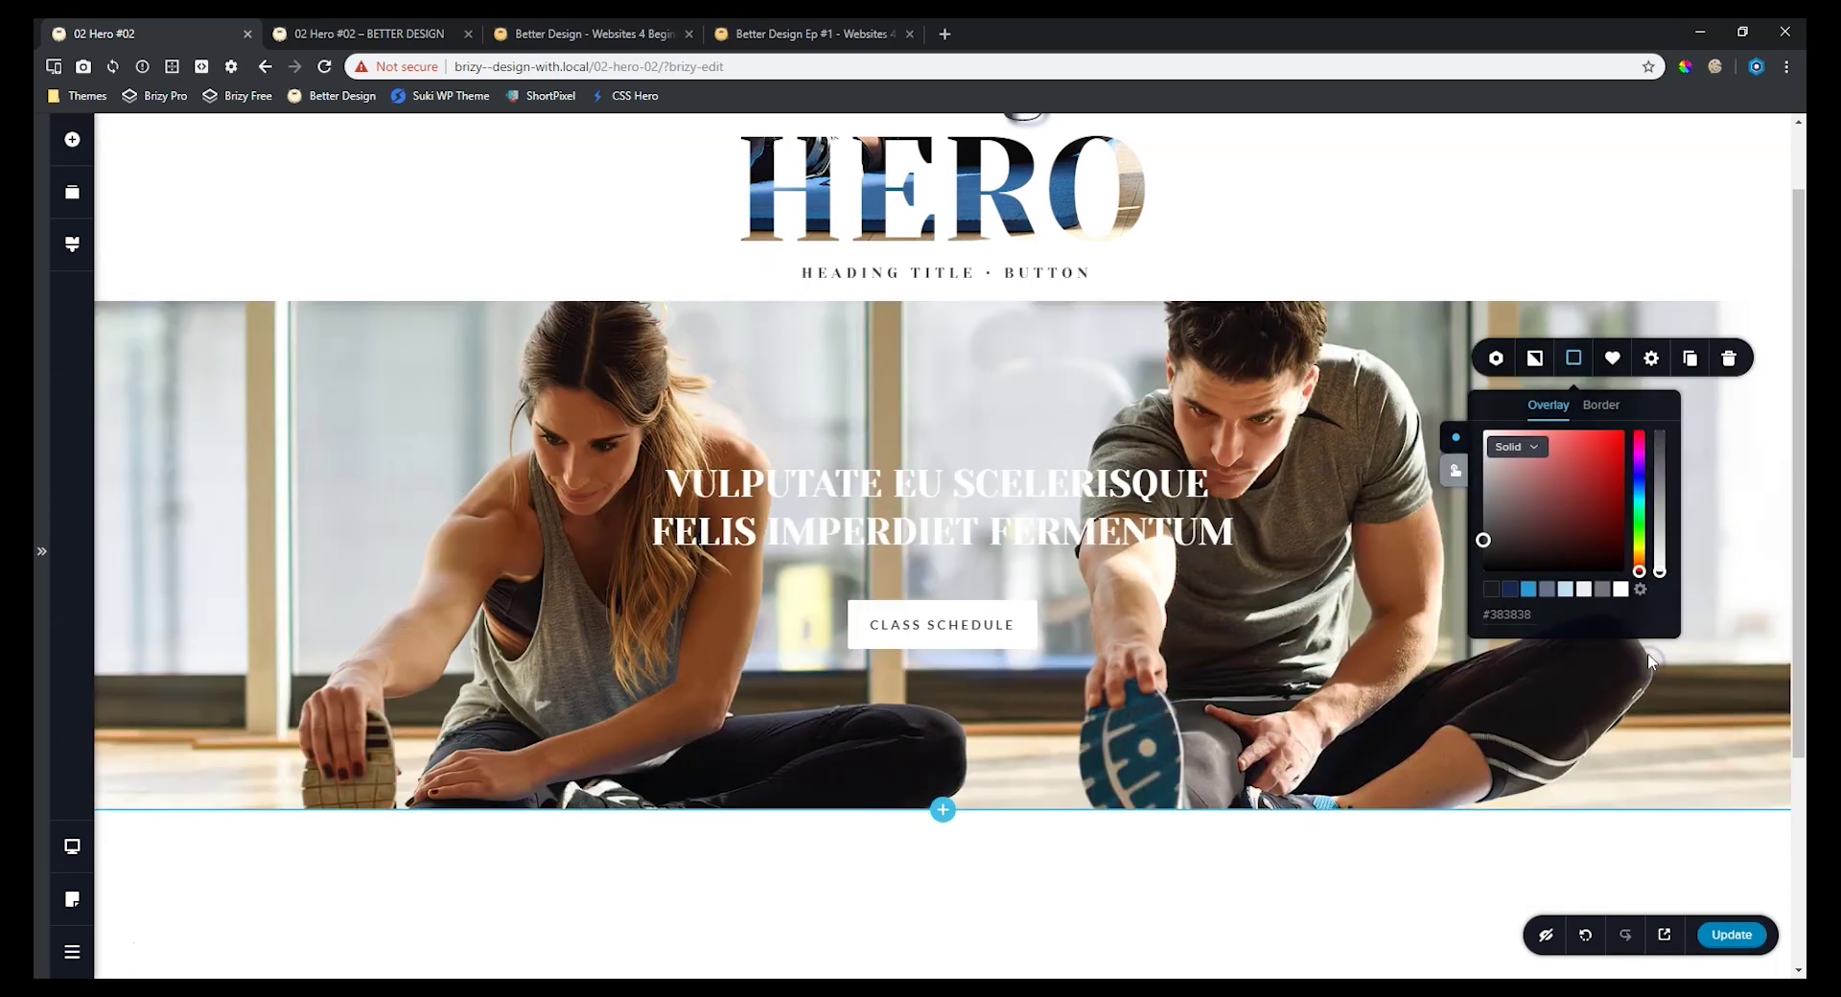
Step: Turn the hero headings' text colour black (#000000)
left_click(940, 508)
left_click(807, 430)
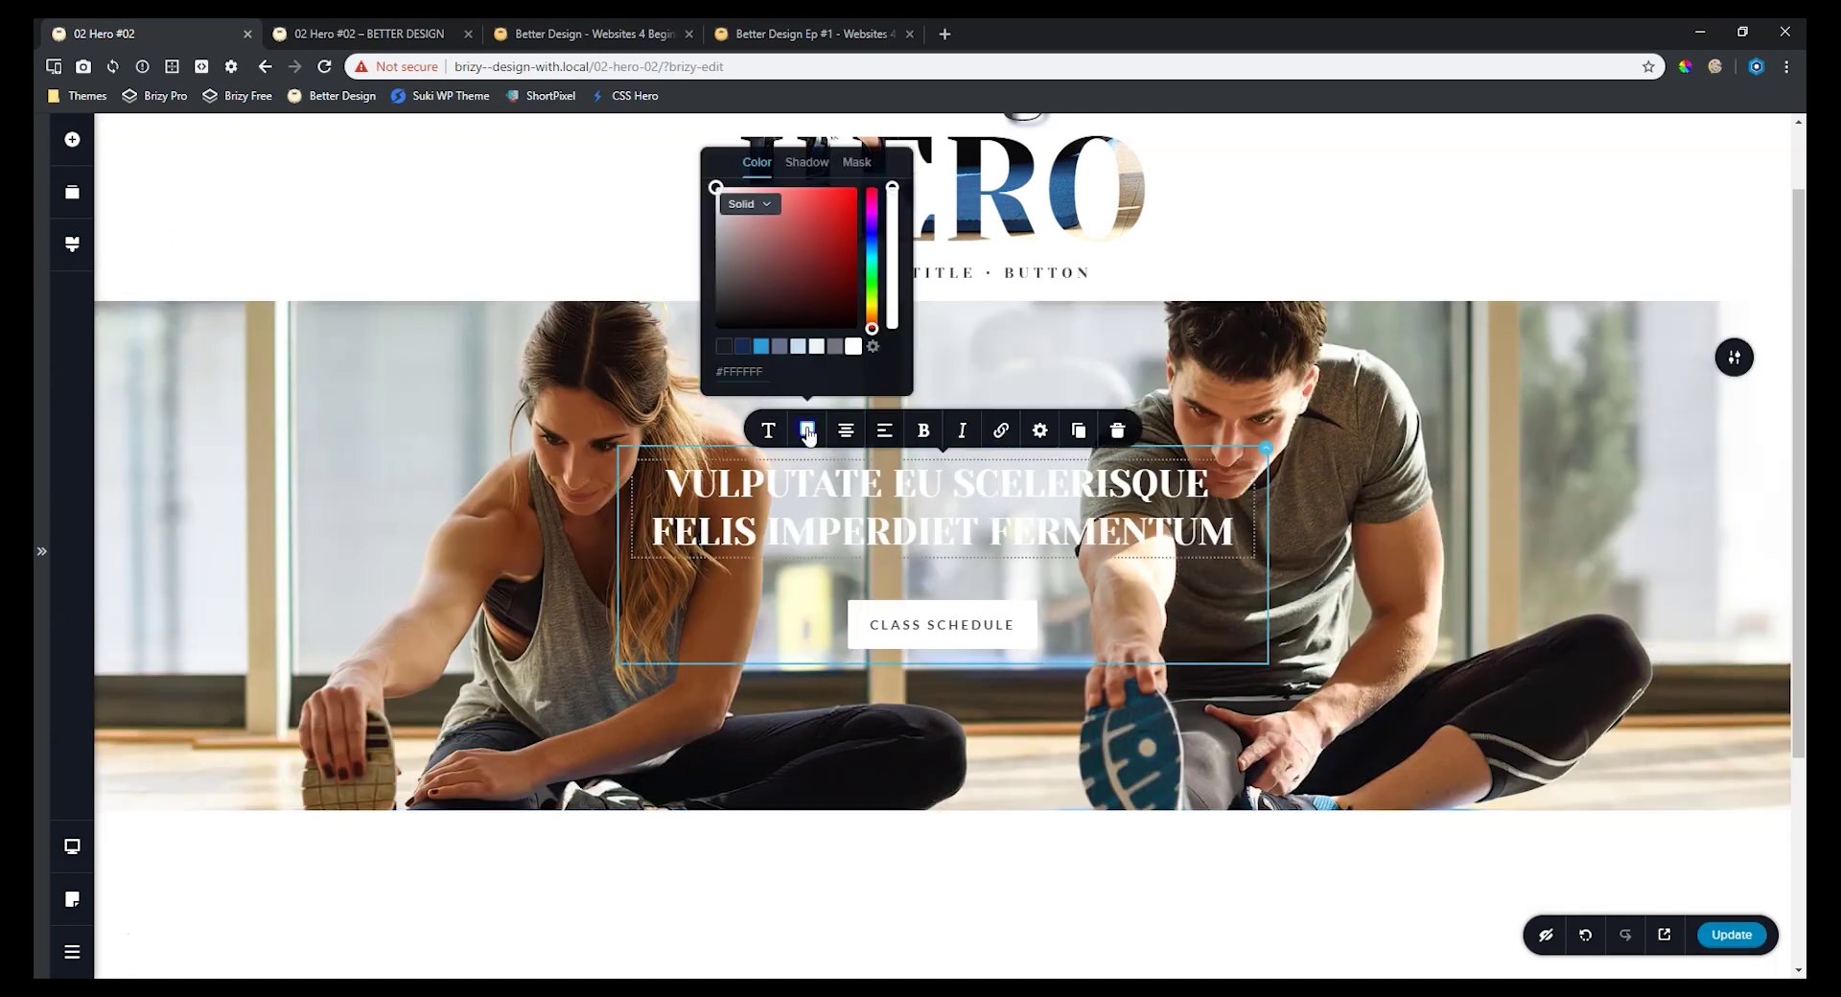
left_click_drag(786, 288, 1311, 582)
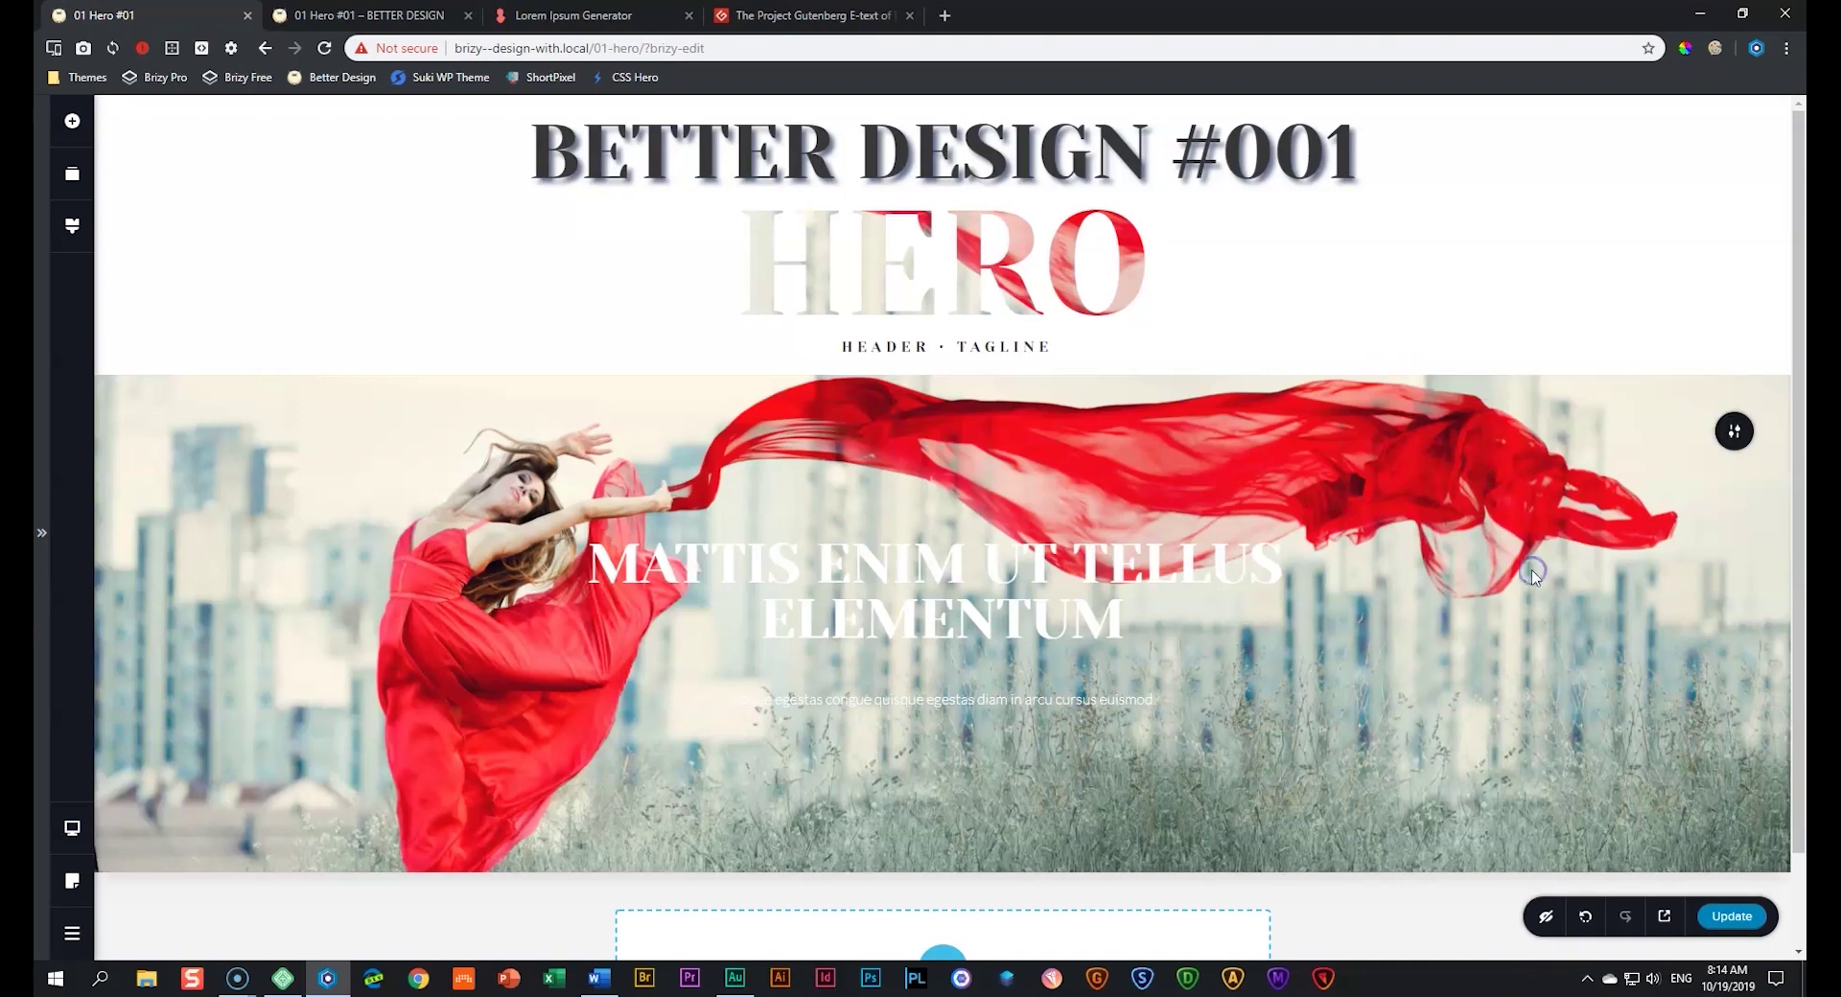
left_click(940, 566)
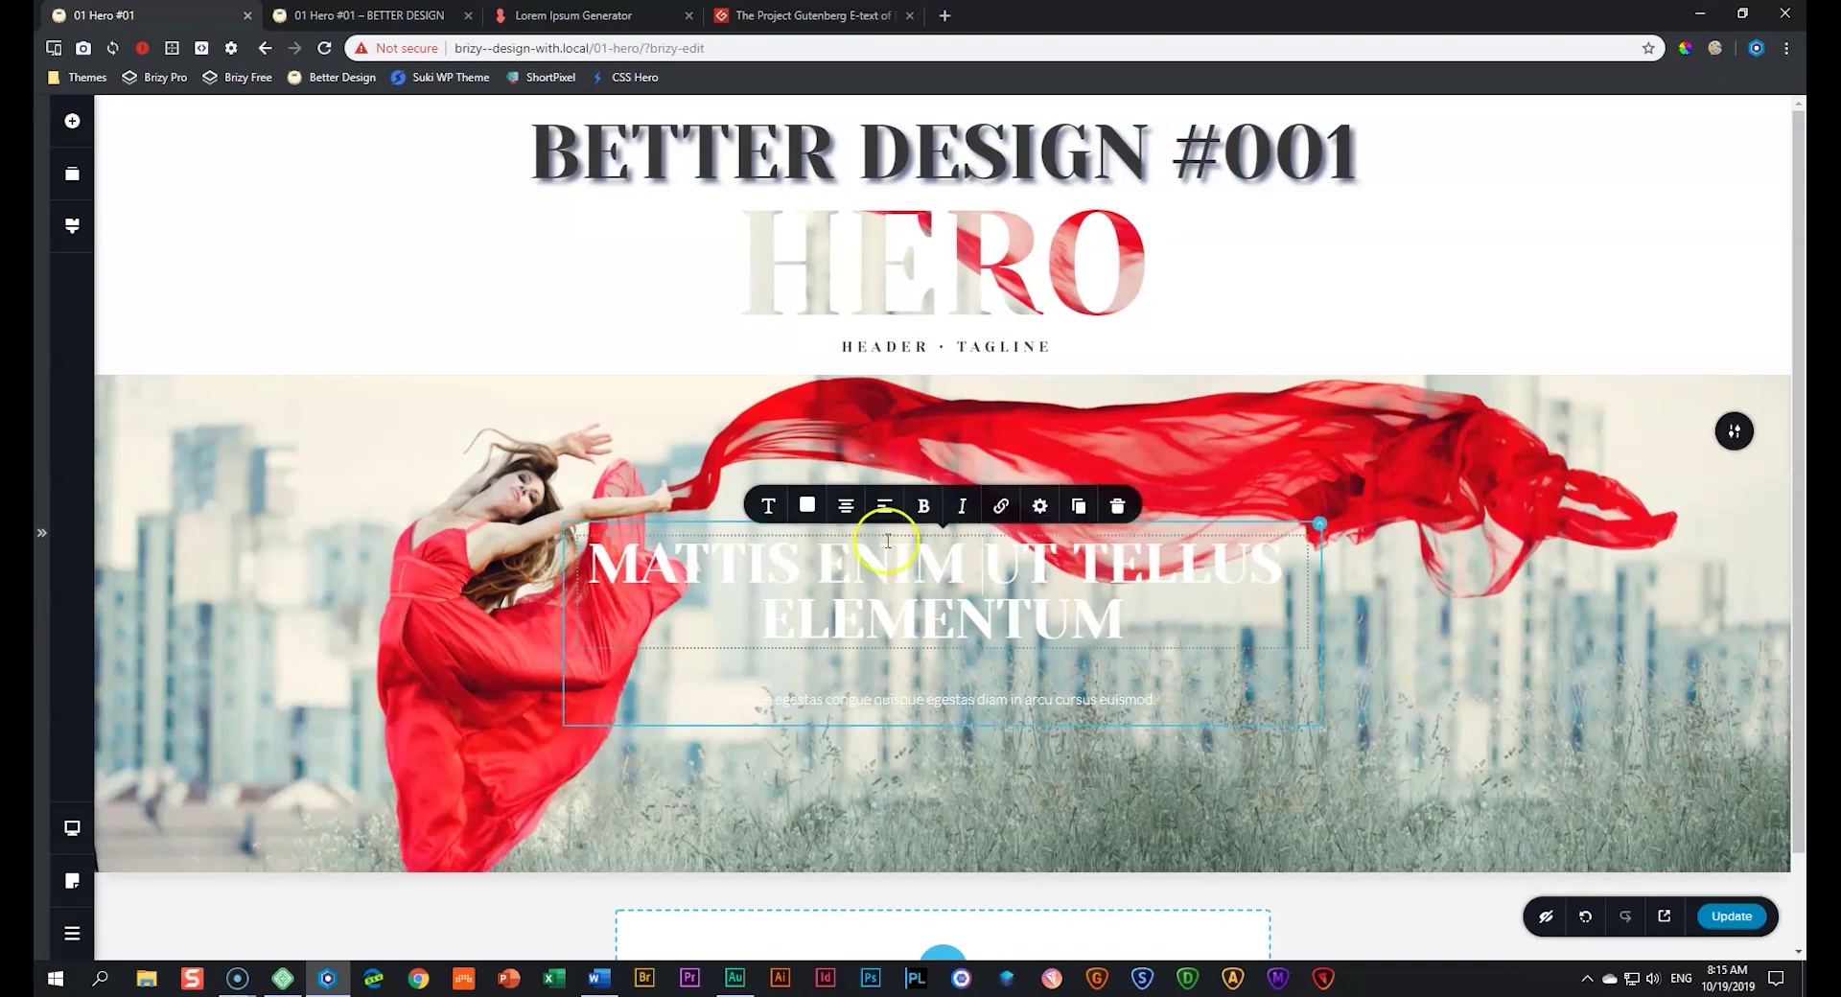
left_click(842, 501)
left_click(739, 423)
Step: Make the subtitle text darker and bolder, then check the tablet layout
left_click(1114, 707)
left_click(787, 650)
left_click(888, 497)
left_click(888, 637)
left_click(1397, 658)
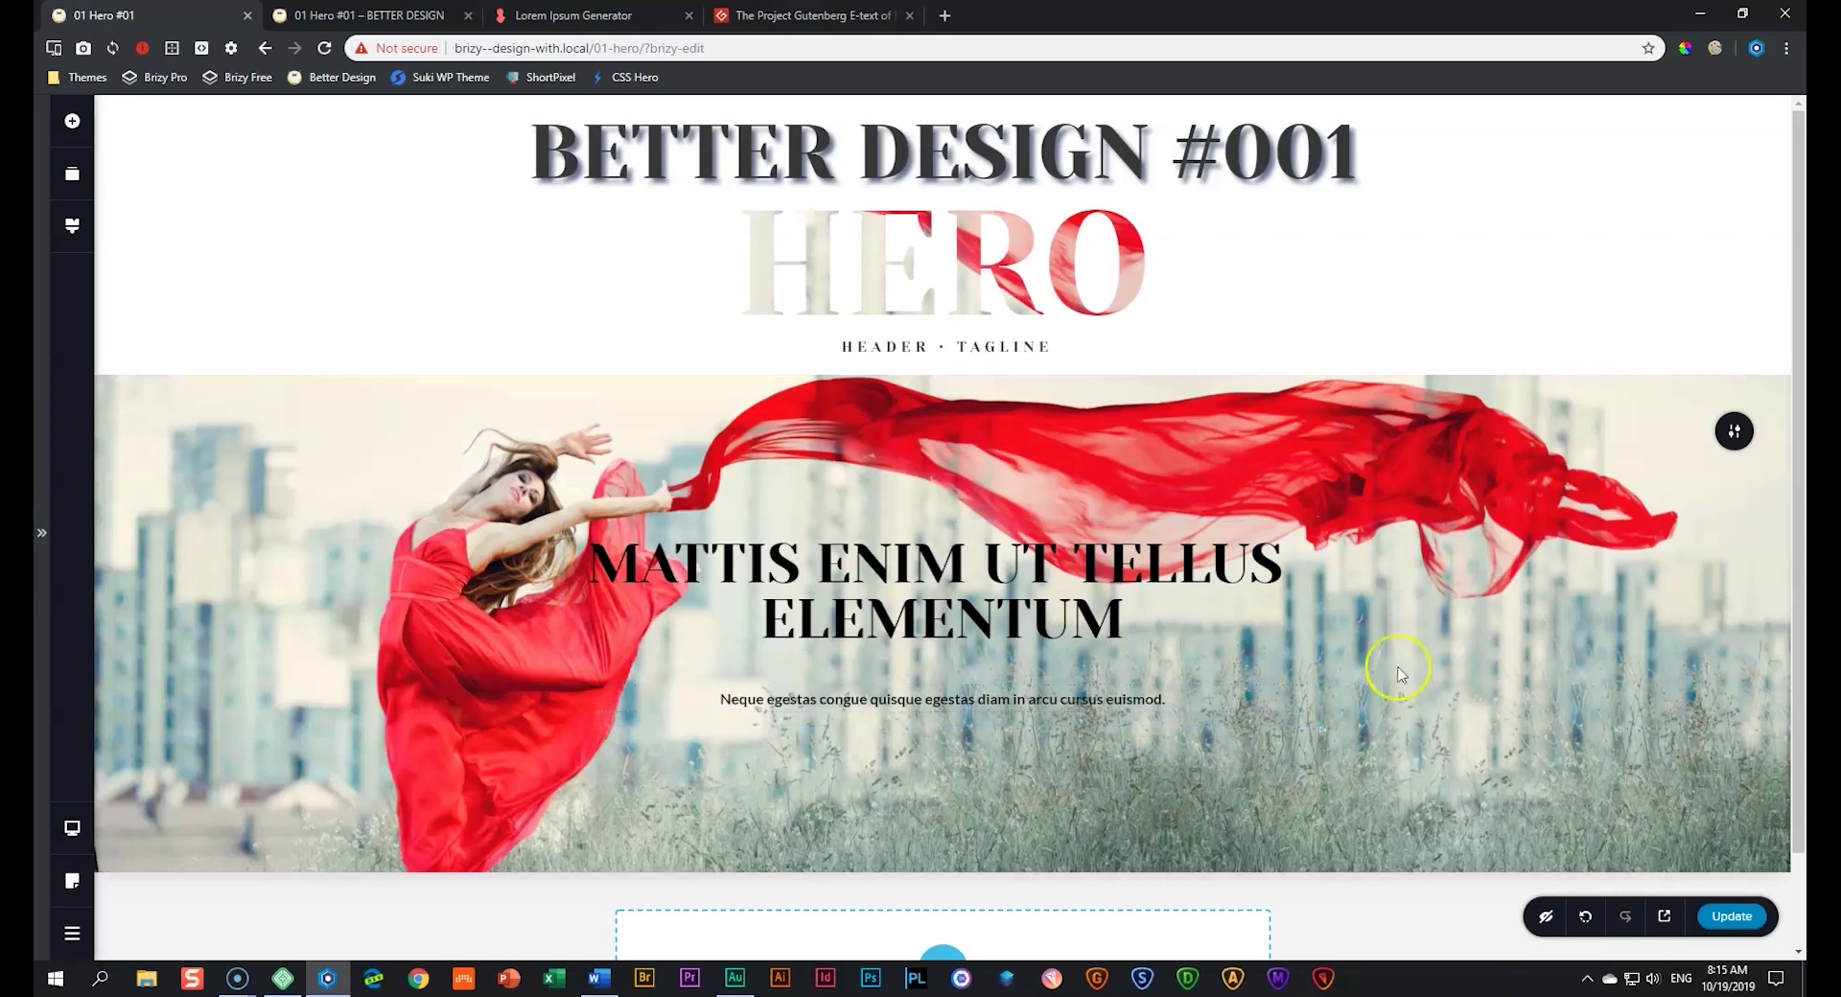